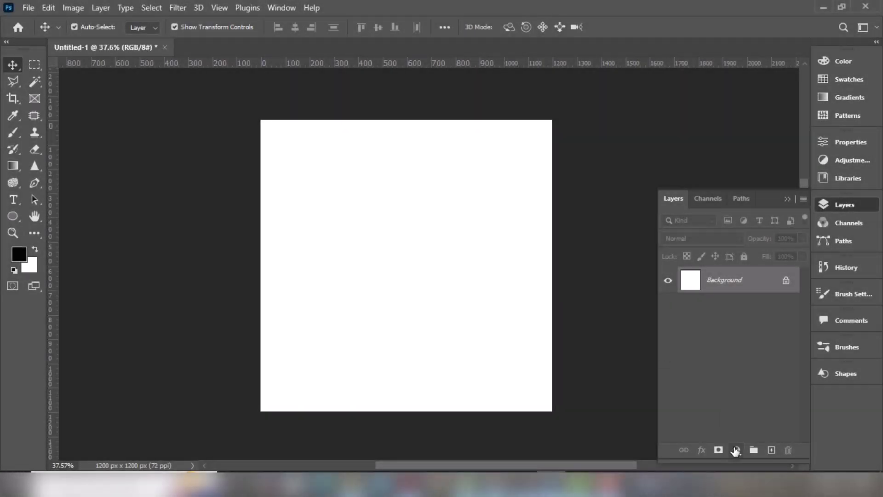
Step: Add a Solid Color fill layer in dark purple #6e016d over the blank canvas
left_click(736, 449)
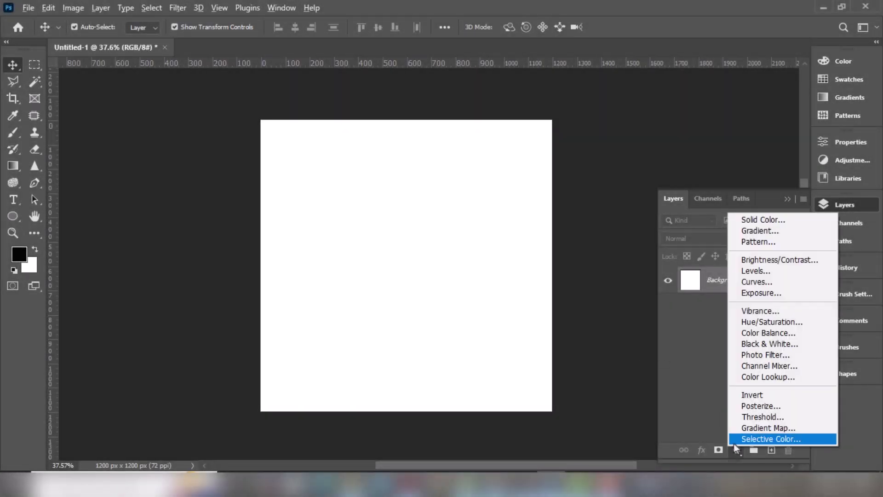
left_click(743, 220)
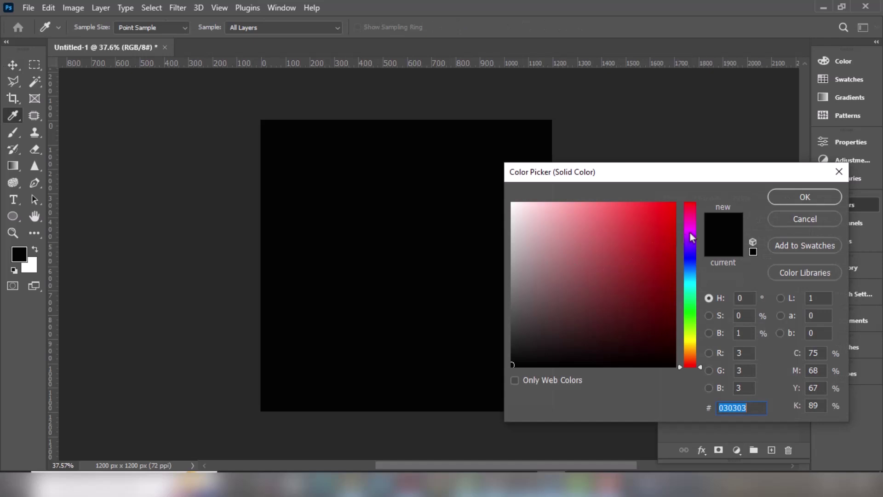
left_click(691, 230)
left_click_drag(675, 251, 674, 297)
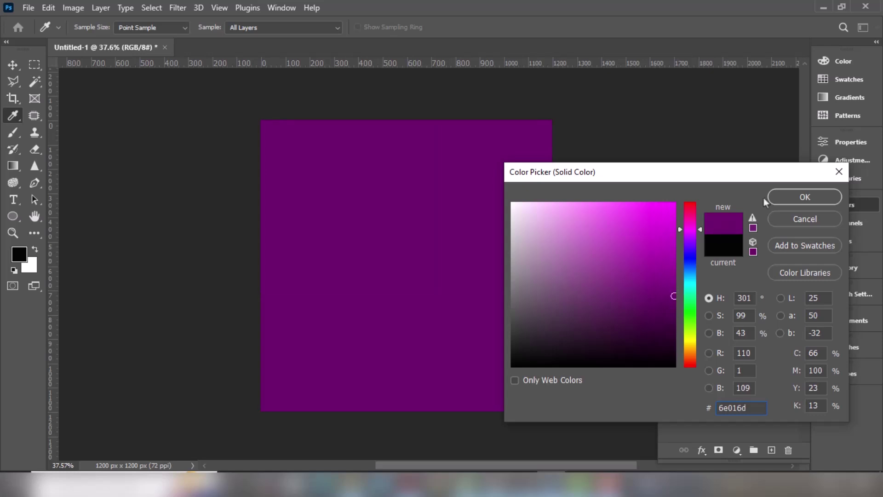
left_click(778, 197)
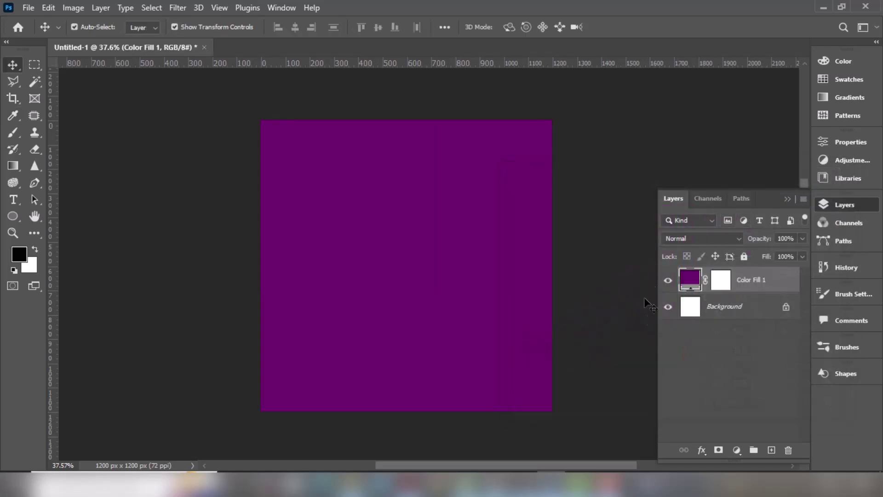
Step: On a new layer, paint a soft white dab at 40% flow, enlarged about 128% and shifted right
left_click(771, 450)
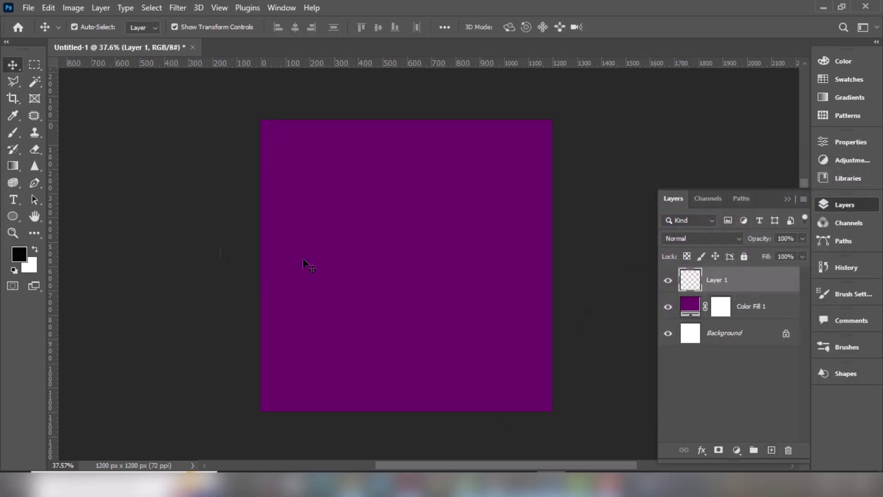
left_click(13, 133)
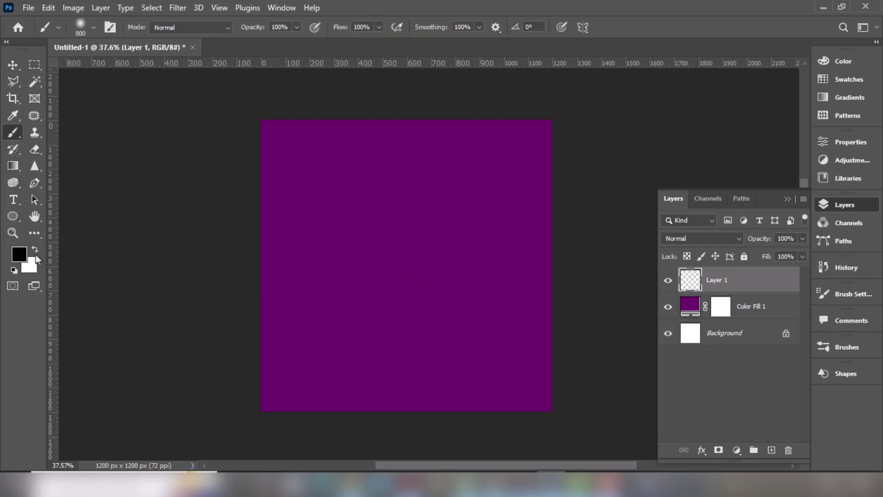
left_click(377, 27)
left_click_drag(355, 40, 343, 42)
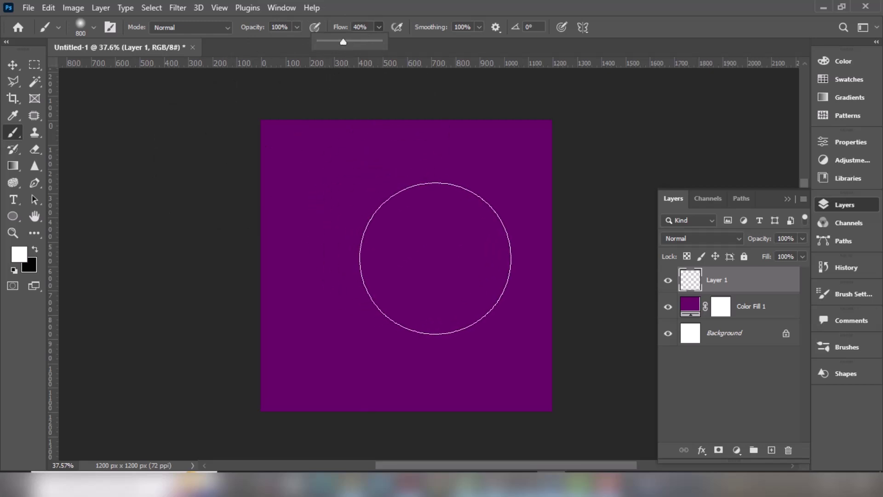
left_click(435, 258)
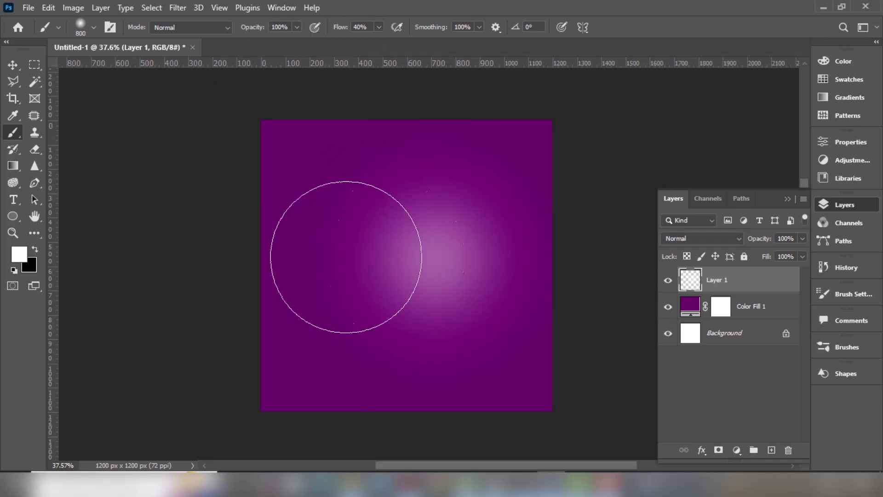
left_click(13, 65)
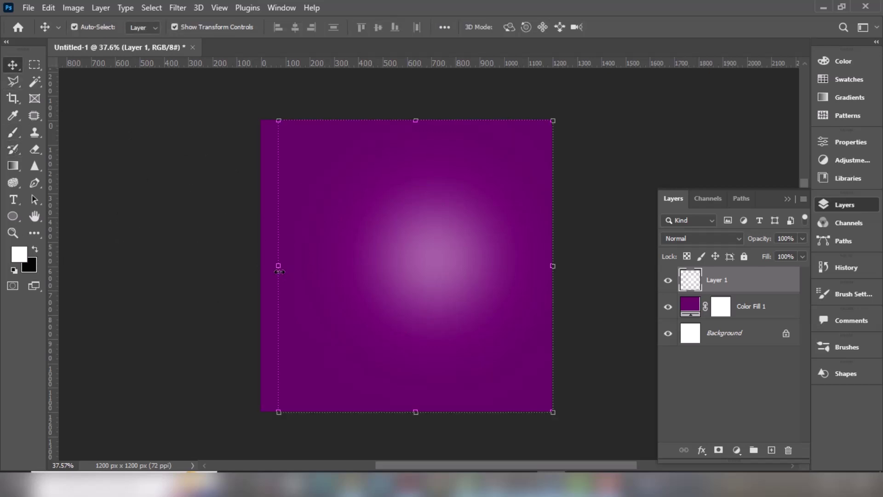
left_click_drag(279, 271, 202, 267)
left_click_drag(393, 274, 458, 285)
key("Return")
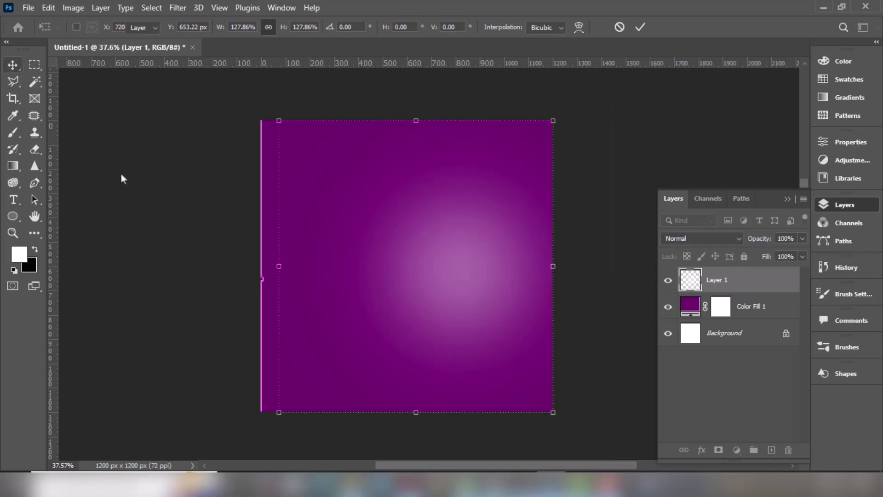
Step: Group the glow layer with Color Fill 1 and name the group Background
left_click(583, 244)
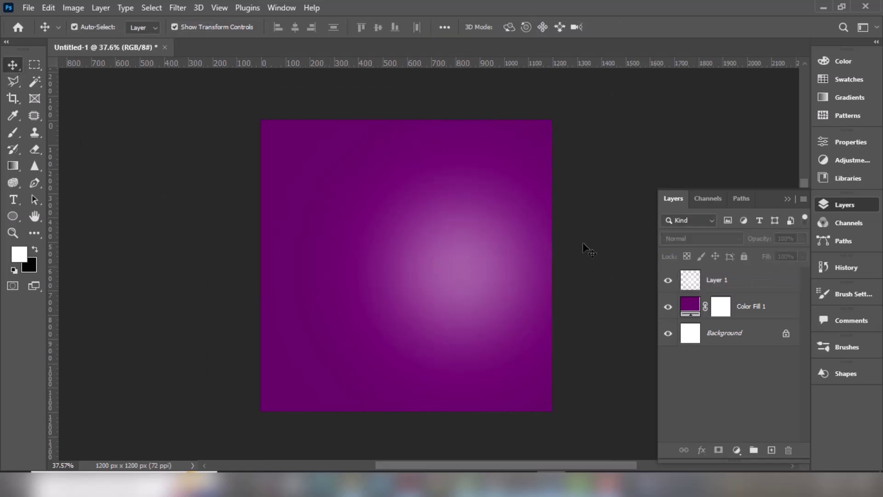
left_click(726, 279)
left_click(752, 313, "shift")
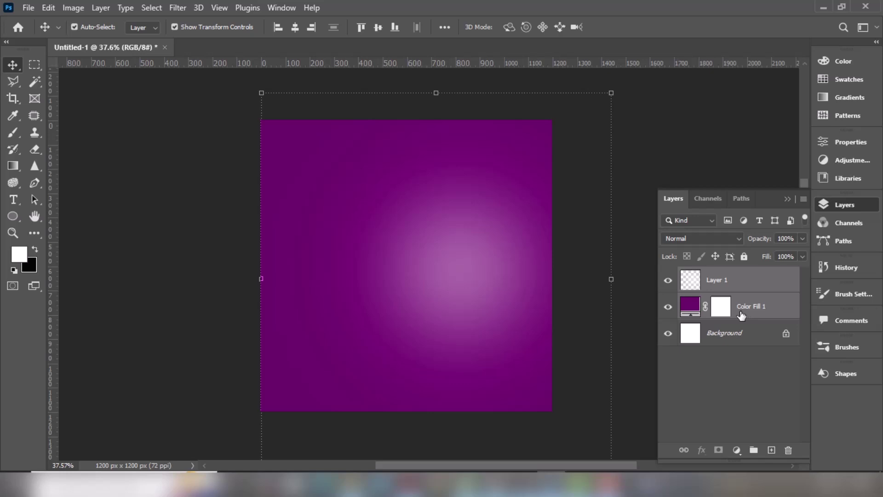
key("ctrl+g")
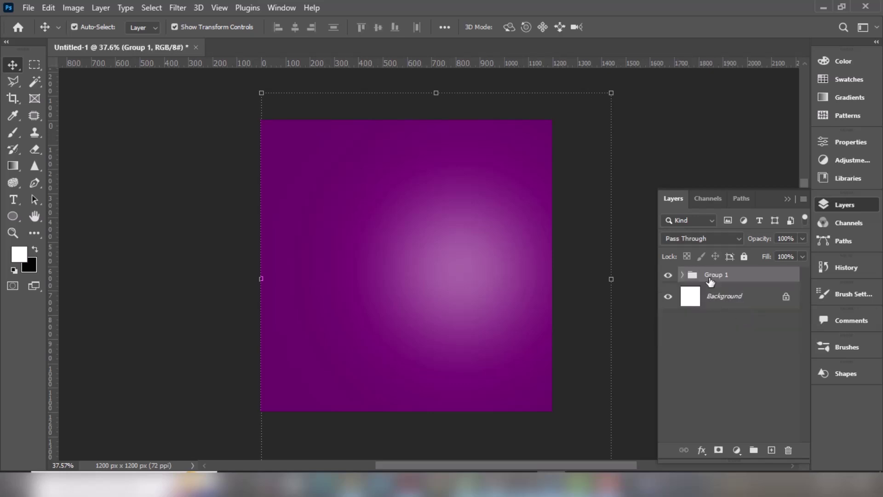
double_click(711, 275)
type("Background")
key("Return")
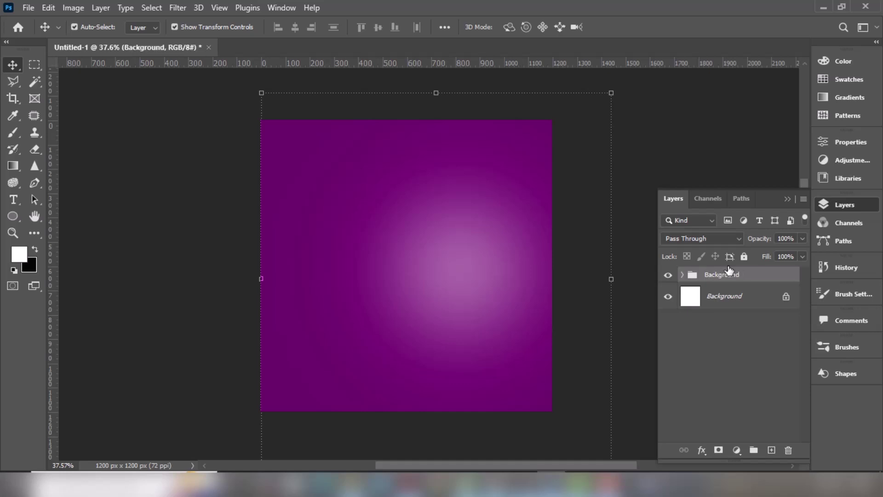
left_click(210, 194)
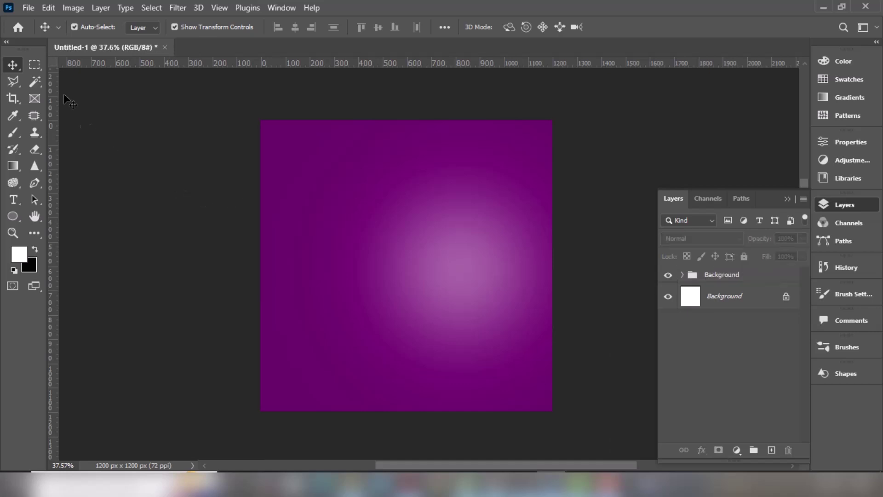
Step: Place burger.png onto the canvas as an embedded image
left_click(27, 8)
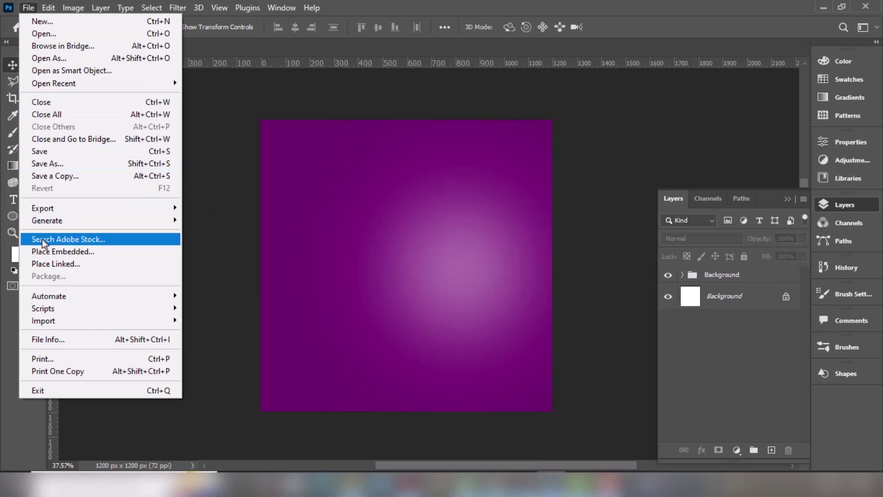
left_click(45, 253)
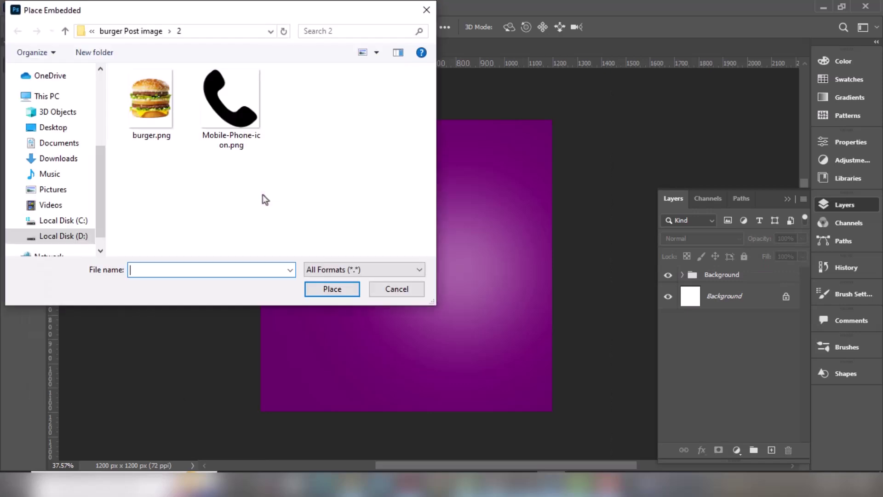
left_click(152, 104)
left_click(331, 289)
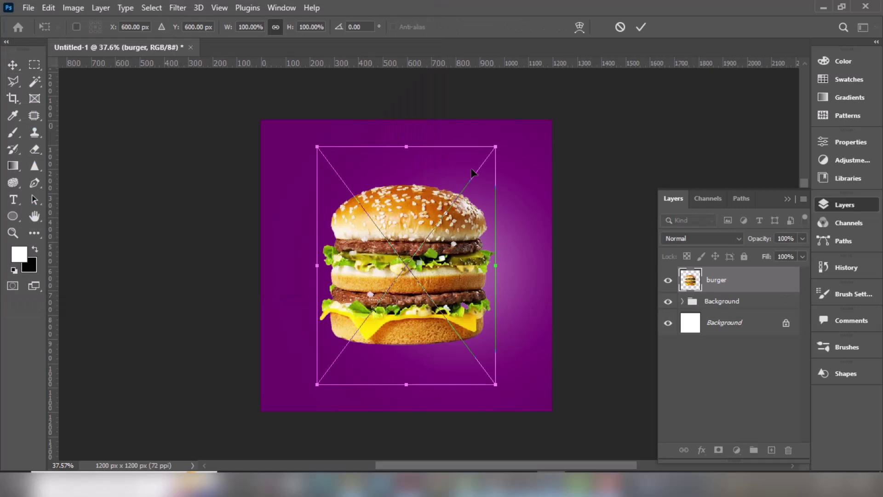
Step: Position the burger right of centre at about 105% scale, then add an empty layer above it
left_click_drag(417, 272, 468, 311)
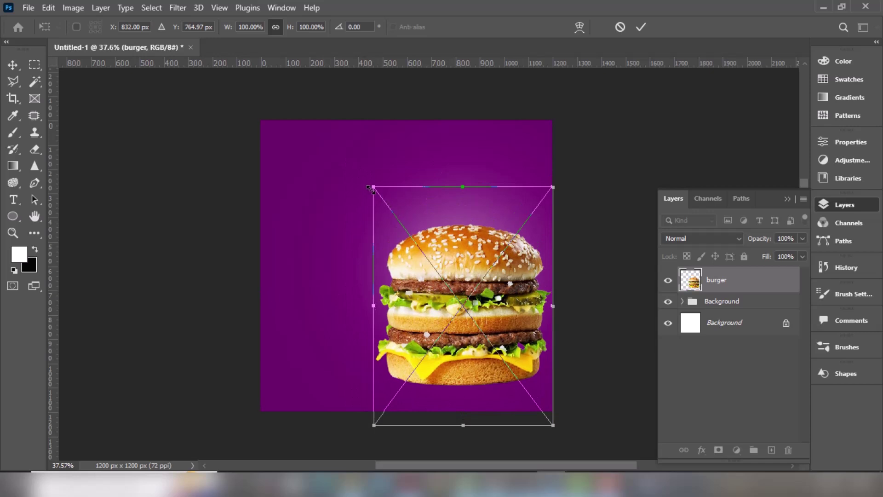
left_click_drag(370, 185, 364, 174)
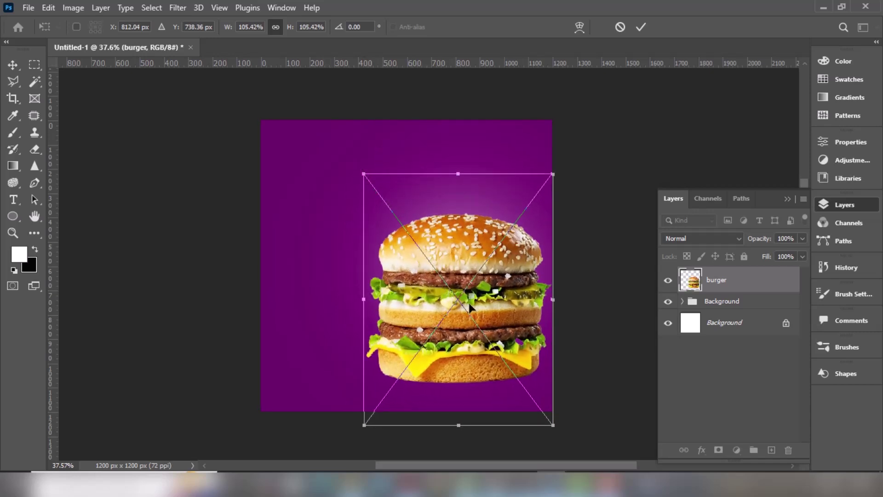
left_click_drag(470, 306, 470, 305)
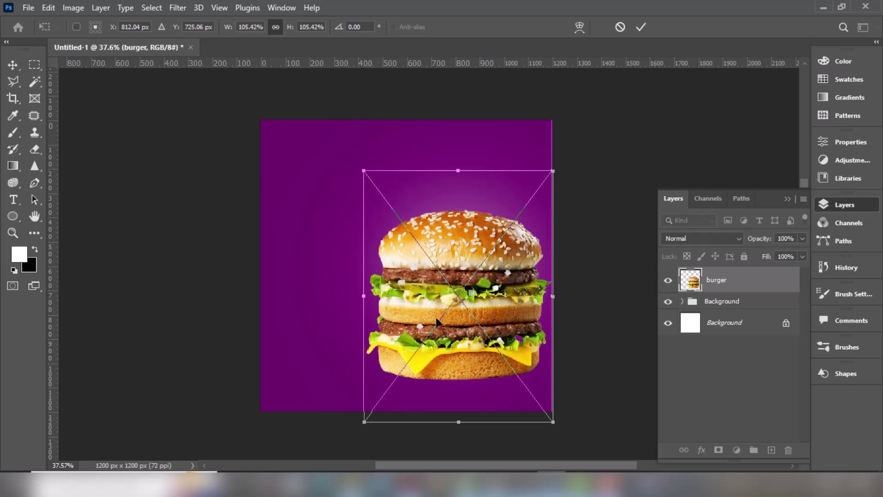
left_click(641, 28)
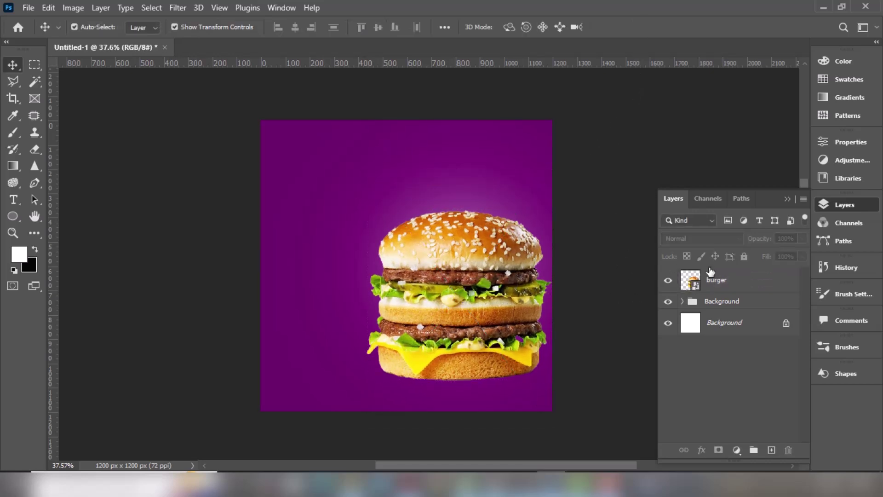
left_click(727, 283)
left_click(771, 450)
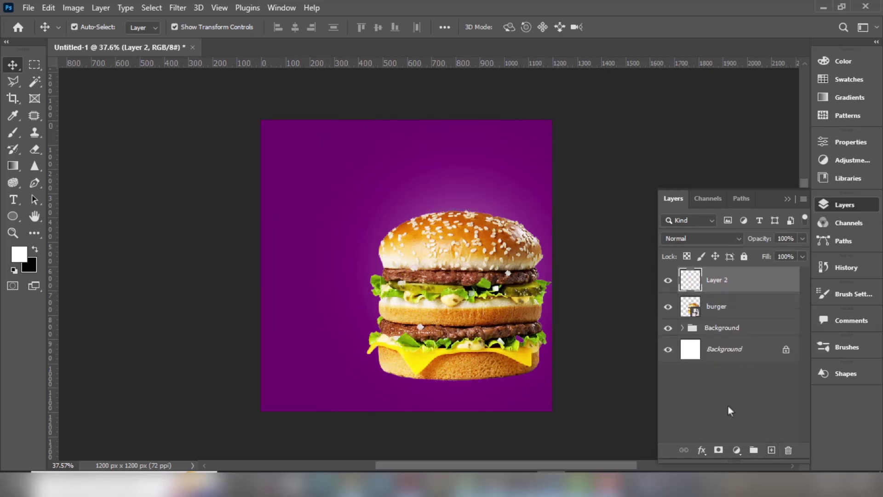
Step: On Layer 2, paint a black dab at 100% flow and flatten it to 6.26% height under the burger
left_click(13, 134)
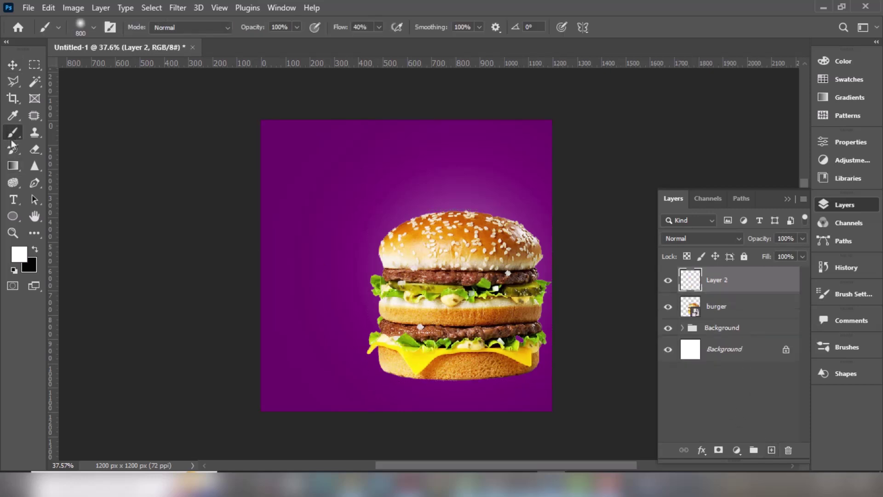
left_click(35, 248)
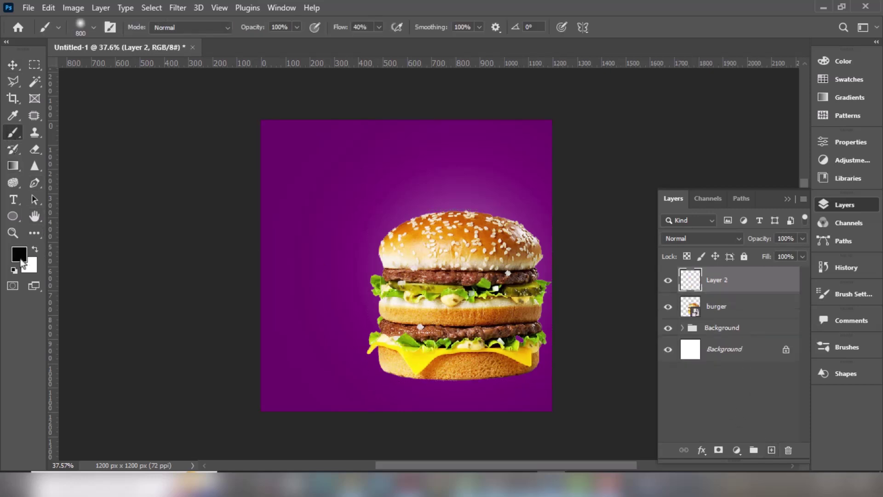
left_click(379, 27)
left_click_drag(370, 41, 416, 43)
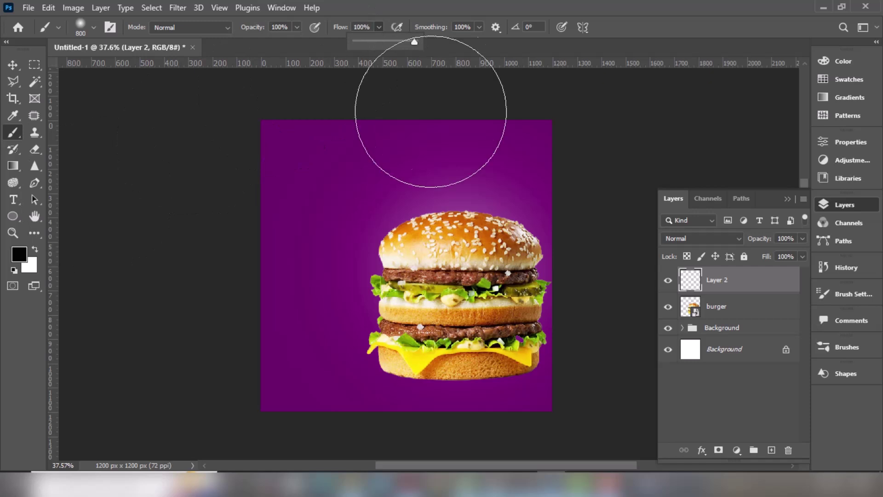
left_click(447, 276)
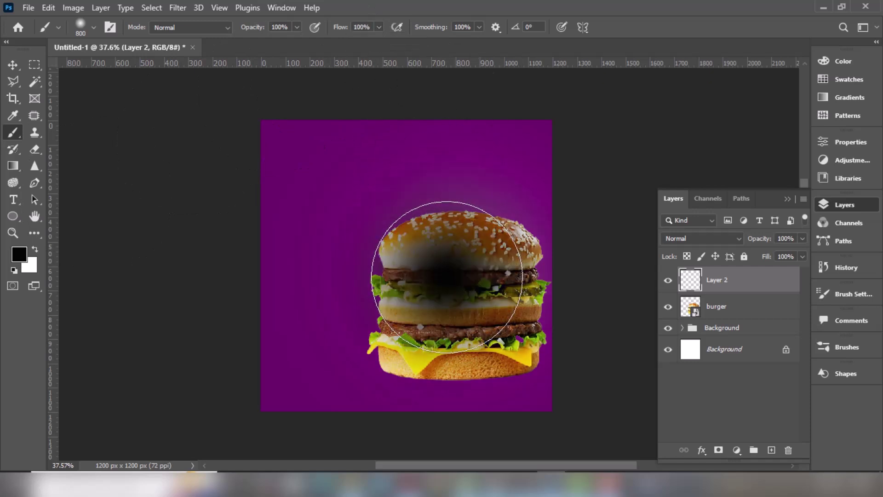
left_click(13, 64)
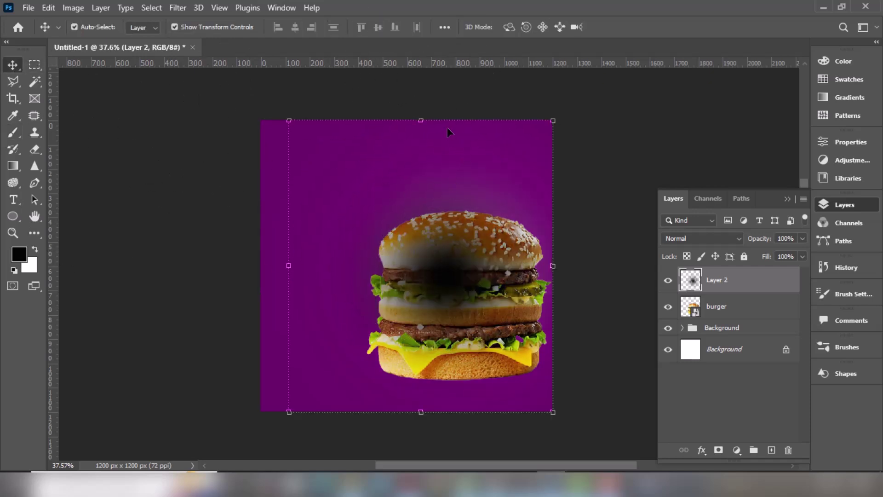
left_click_drag(422, 121, 428, 354)
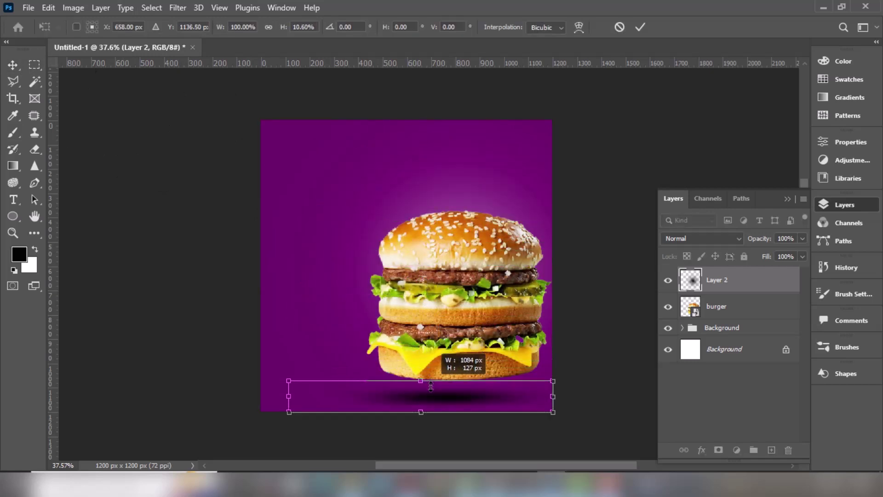
mouse_move(428, 354)
left_mouse_down()
mouse_move(428, 390)
mouse_move(466, 384)
left_mouse_up()
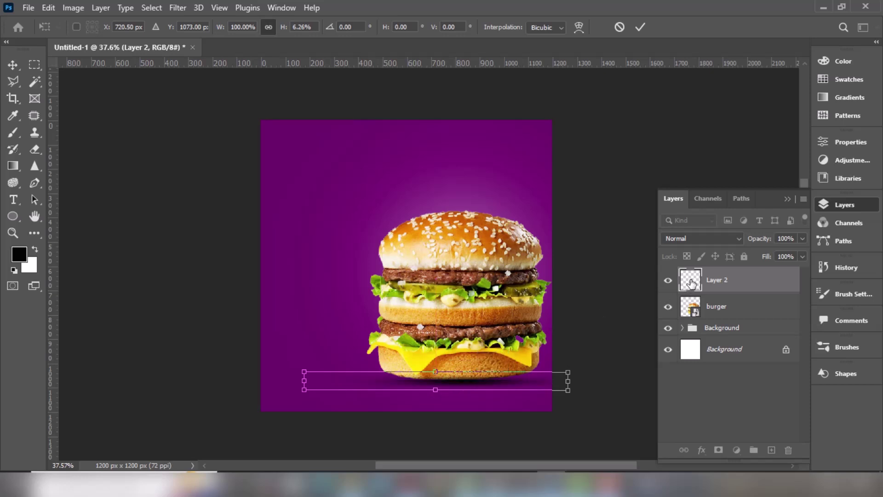
Step: Stack the shadow layer below the burger and narrow it to about 92%, shifted slightly left
left_click(641, 29)
left_click_drag(740, 280, 742, 311)
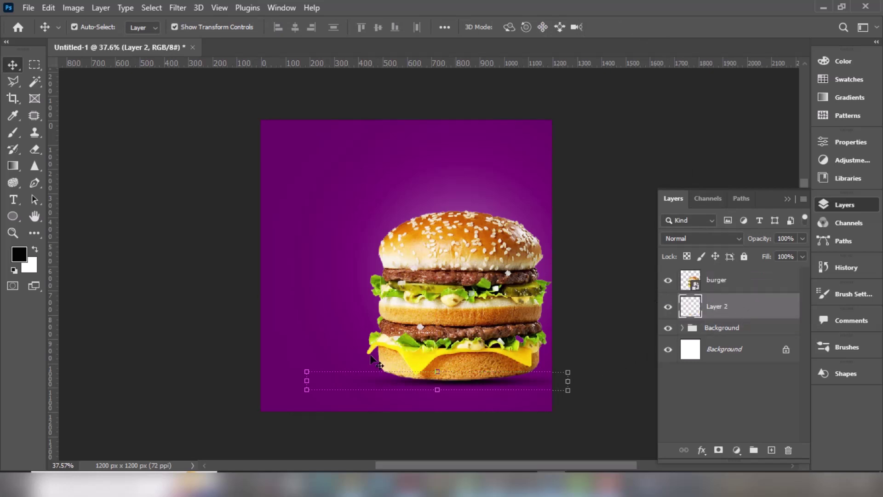
left_click(307, 381)
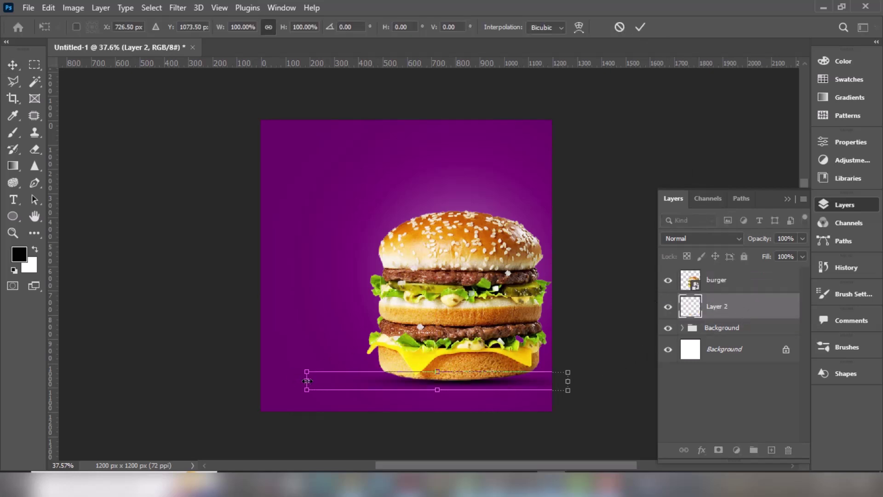
left_click_drag(306, 381, 328, 382)
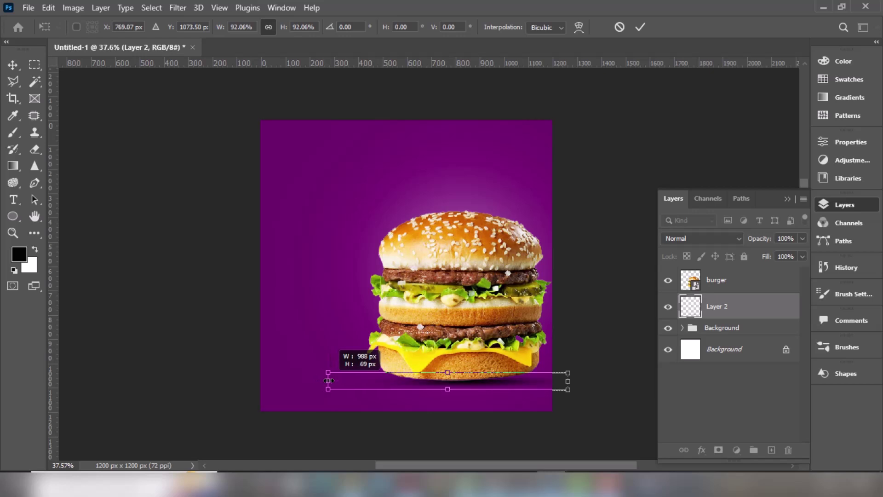
left_click_drag(527, 386, 516, 386)
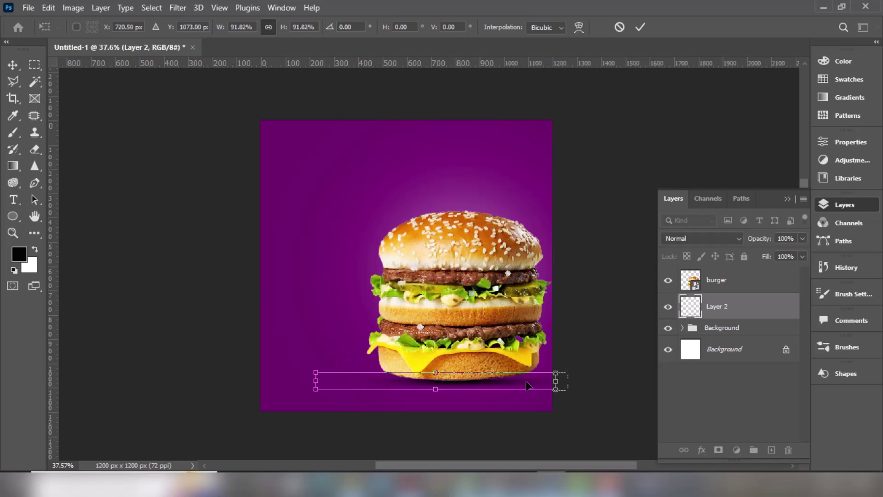
key("Up")
key("Up")
key("Down")
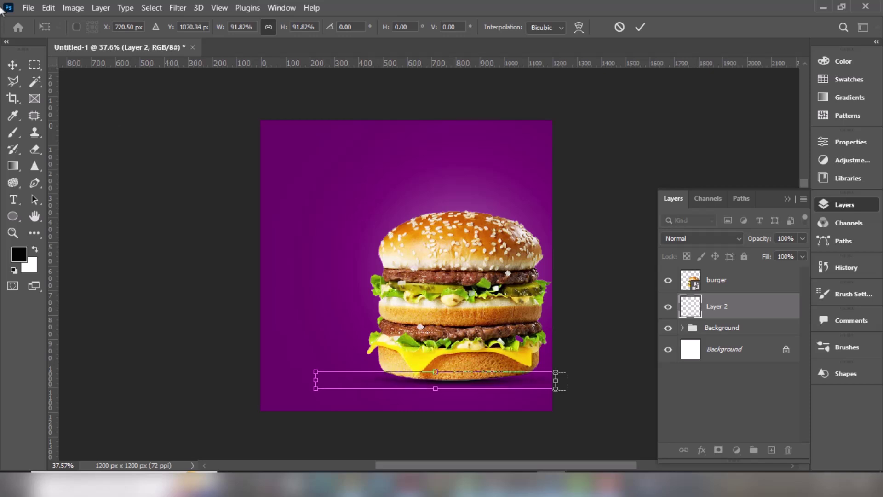
left_click(641, 29)
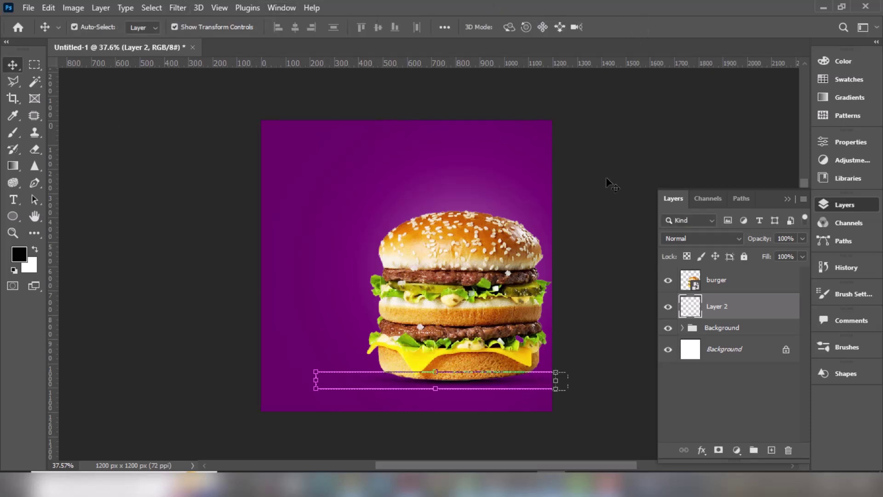
scroll(460, 260, "down", 1)
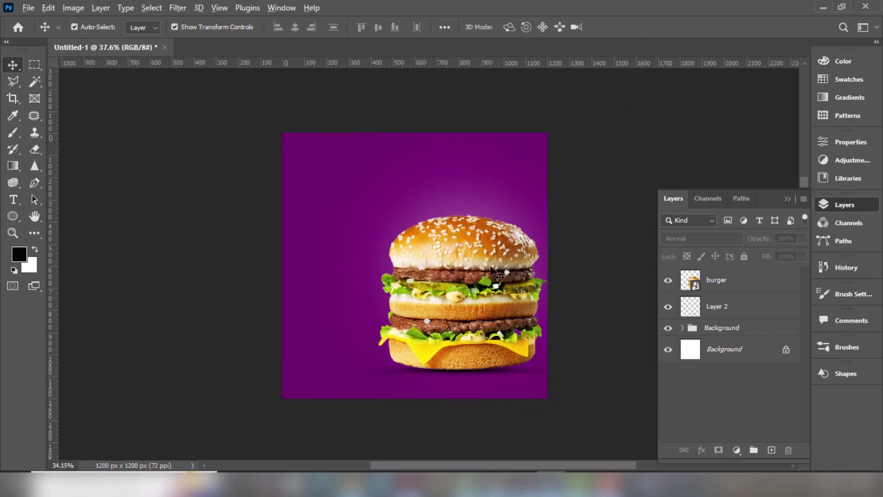
scroll(460, 260, "up", 1)
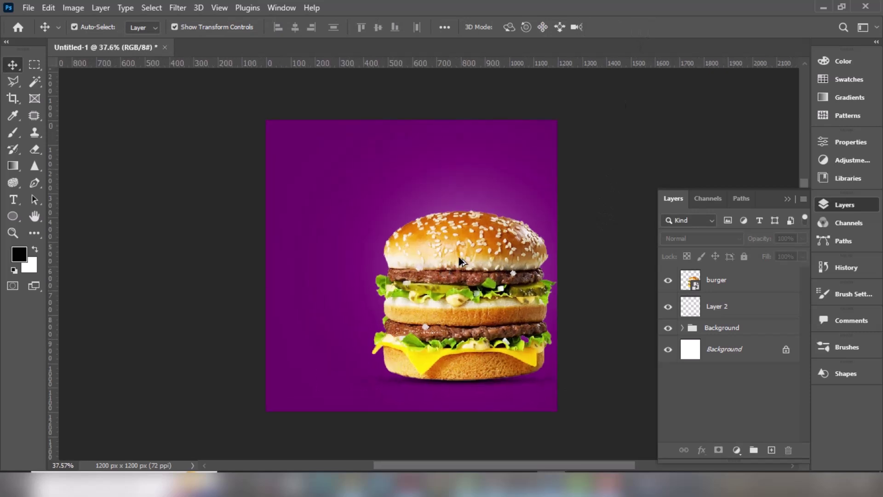
left_click(16, 219)
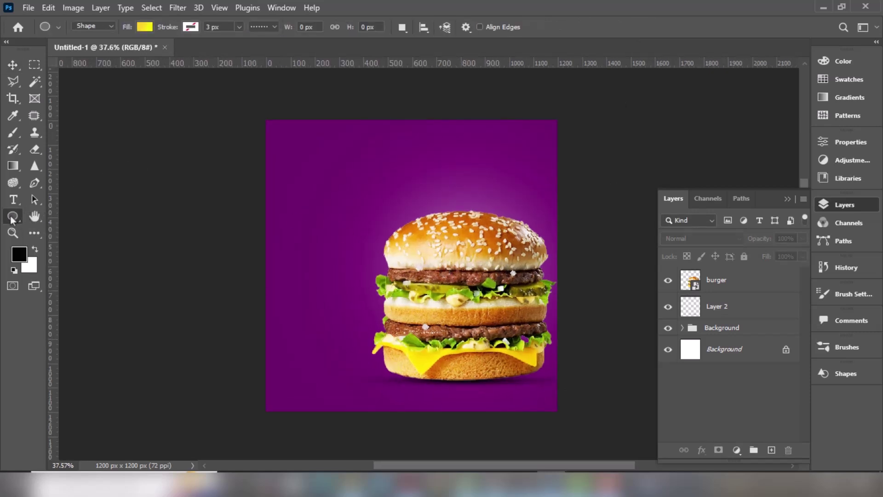
Step: Draw a tall solid-yellow rectangle at the top of the canvas
left_click_drag(13, 220, 46, 216)
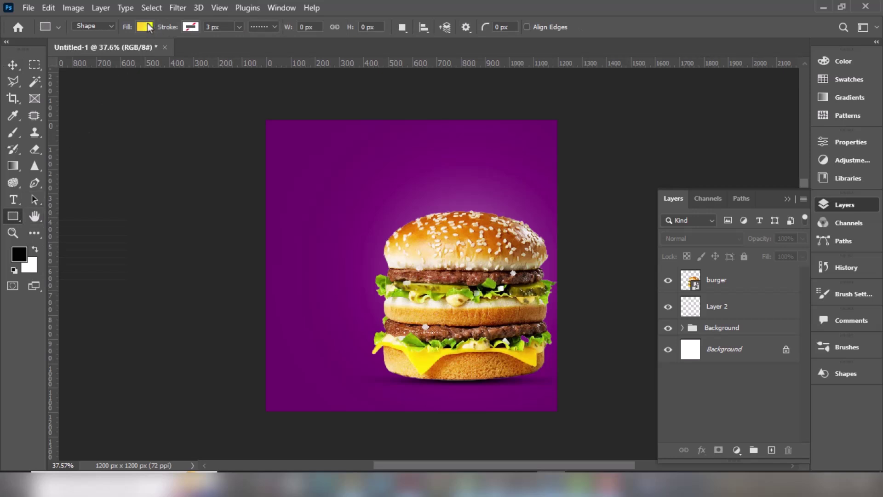
left_click(147, 26)
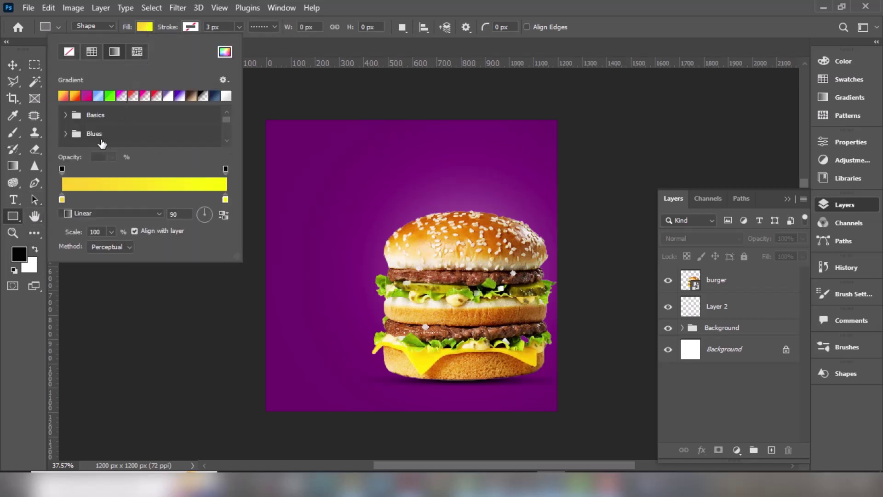
left_click(91, 52)
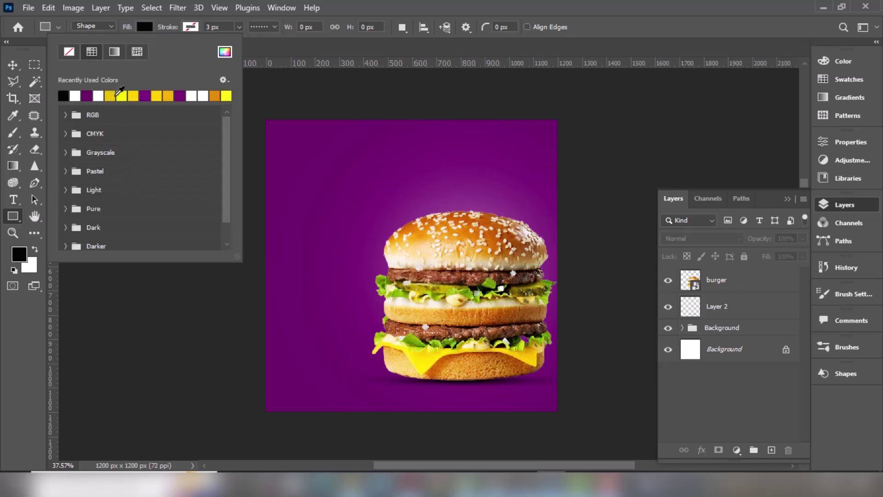
left_click(132, 95)
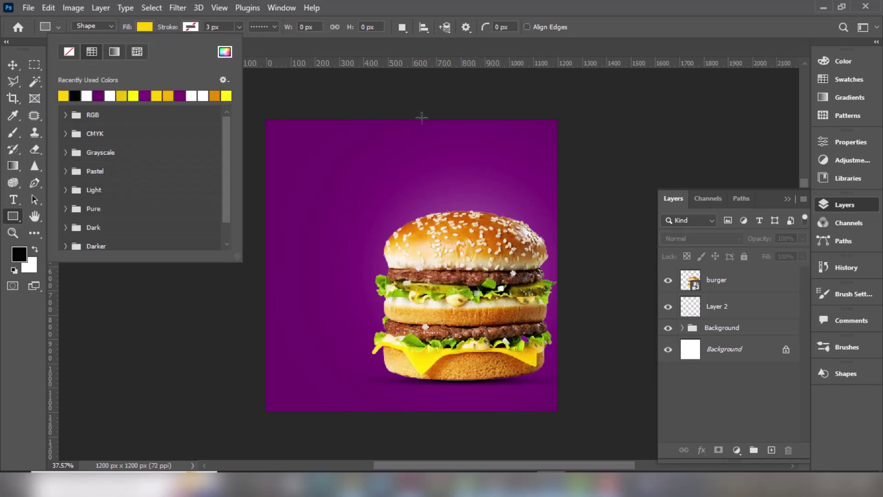
left_click_drag(424, 119, 522, 242)
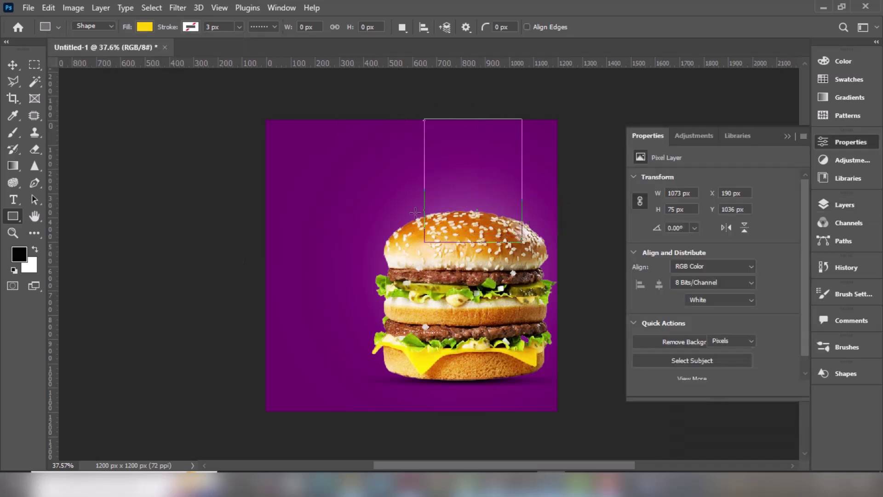
Step: Align the yellow rectangle to the canvas top edge and stack it behind the burger
left_click(13, 67)
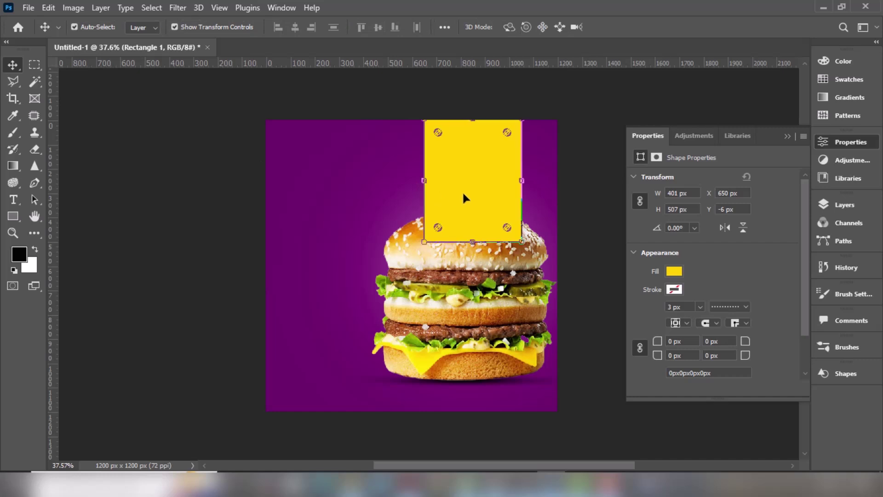
left_click_drag(463, 194, 455, 196)
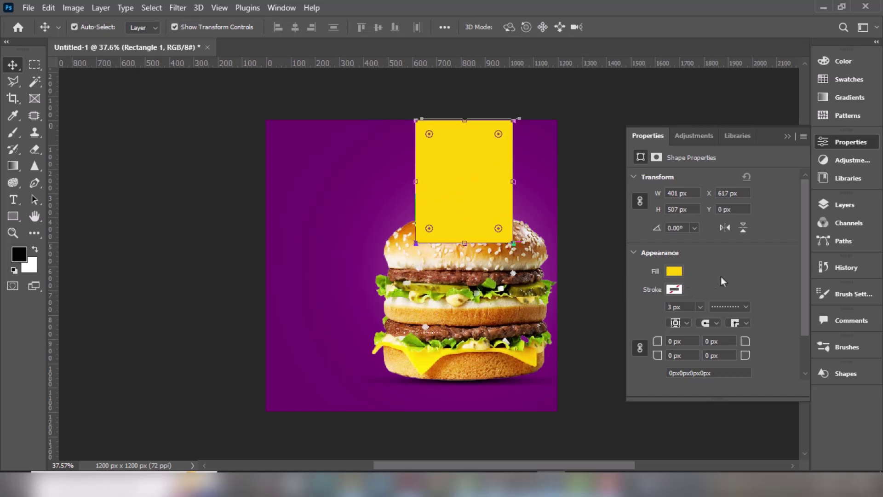
left_click(831, 211)
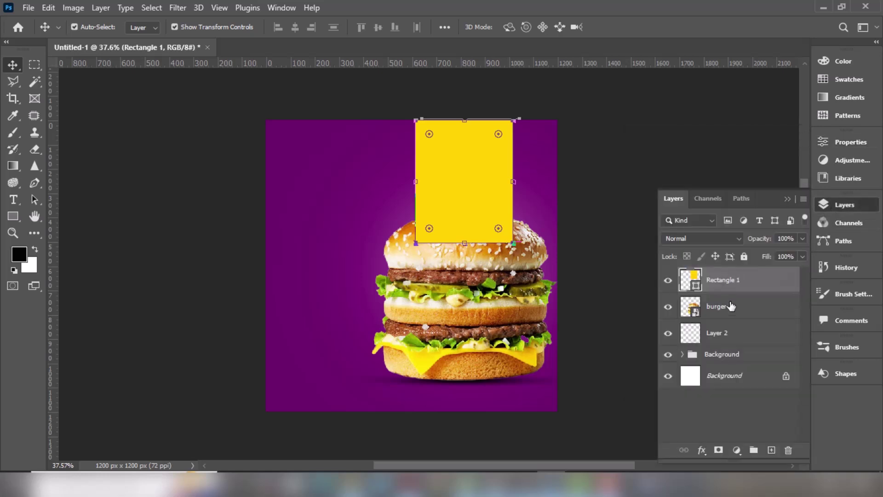
left_click_drag(740, 282, 742, 317)
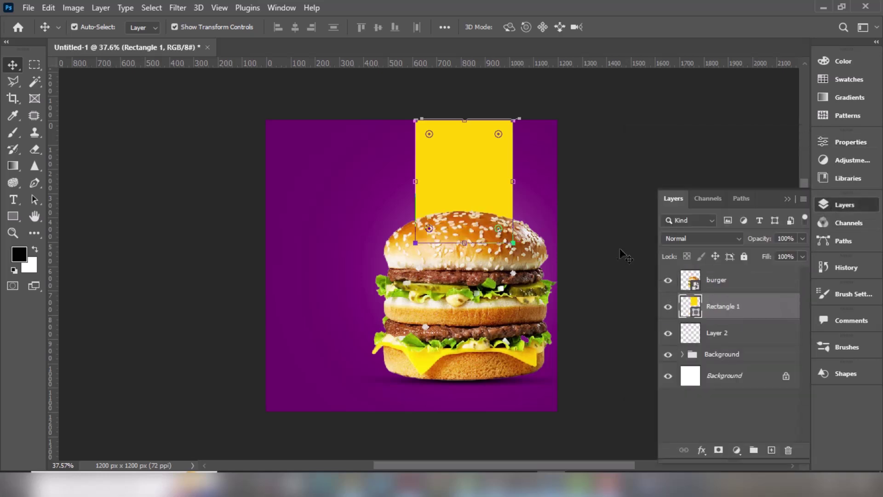
left_click(180, 118)
left_click(459, 147)
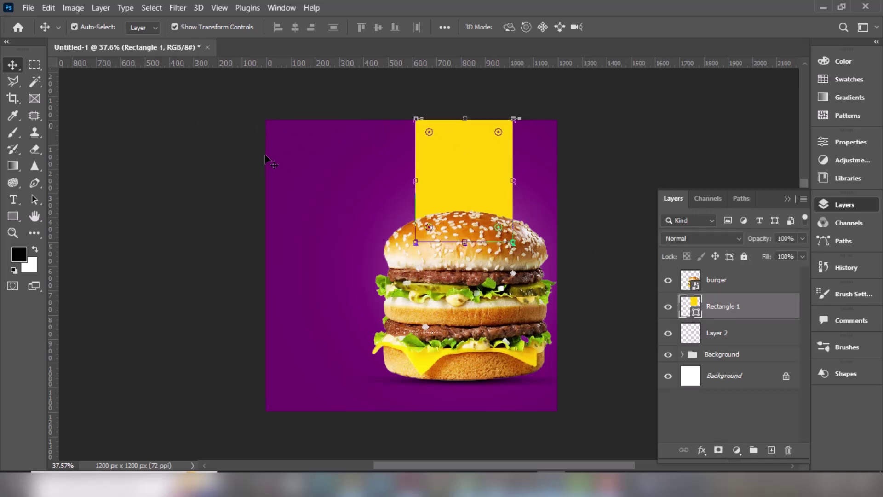
left_click(202, 209)
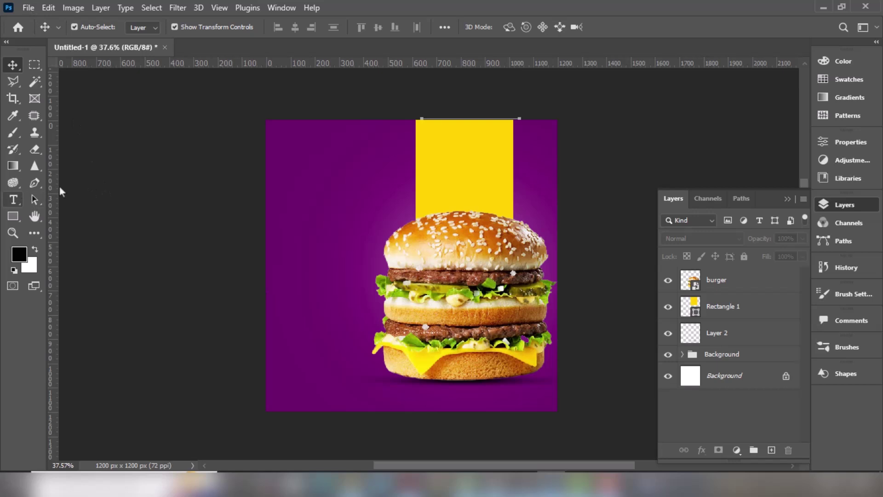
Step: Set the text colour to yellow ffe400 and the font to Rockybilly
right_click(21, 199)
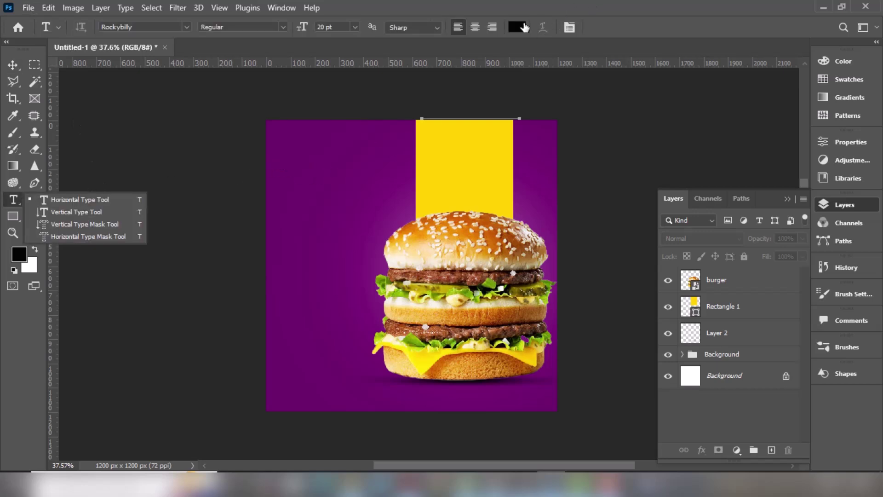
left_click(524, 28)
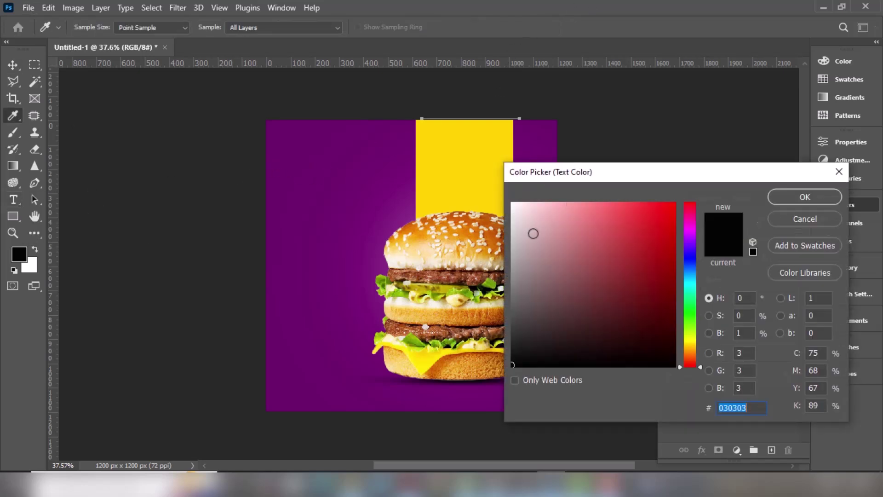
left_click(805, 223)
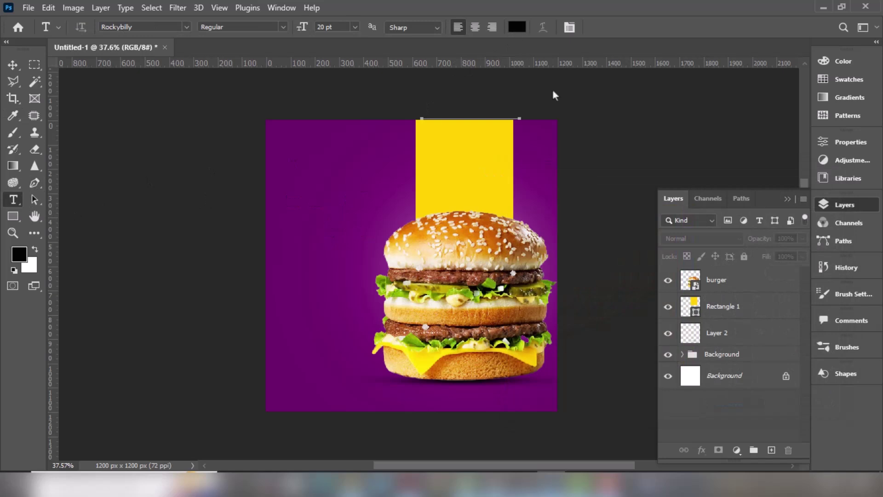
left_click(517, 27)
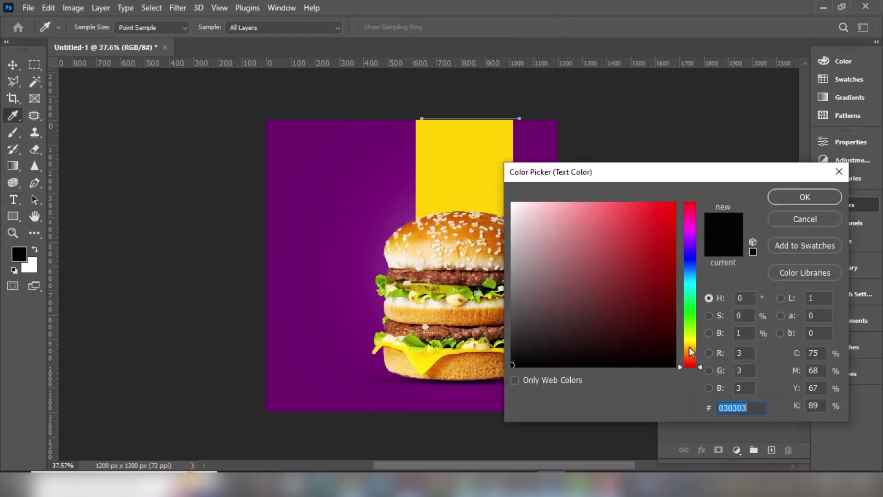
left_click(690, 342)
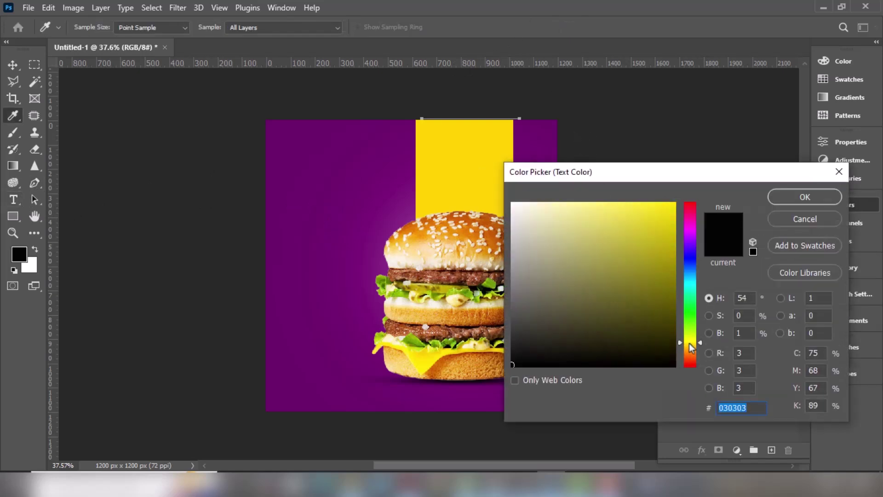
left_click_drag(652, 229, 674, 203)
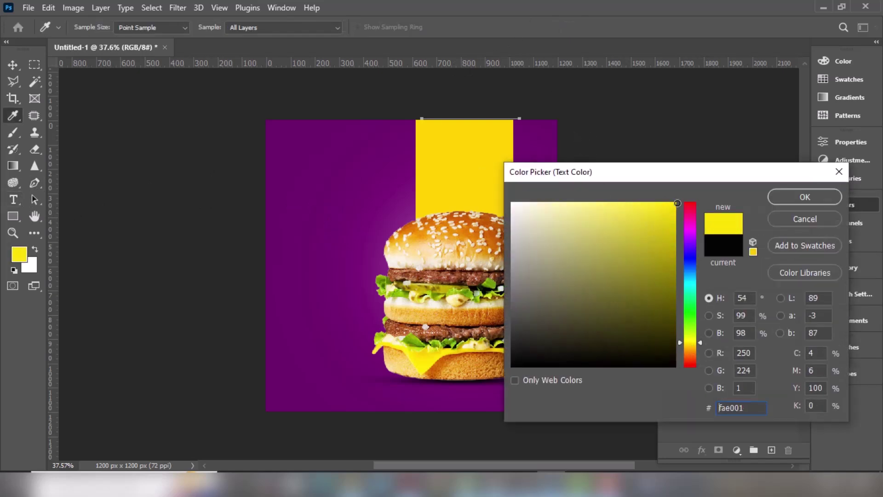
left_click(783, 196)
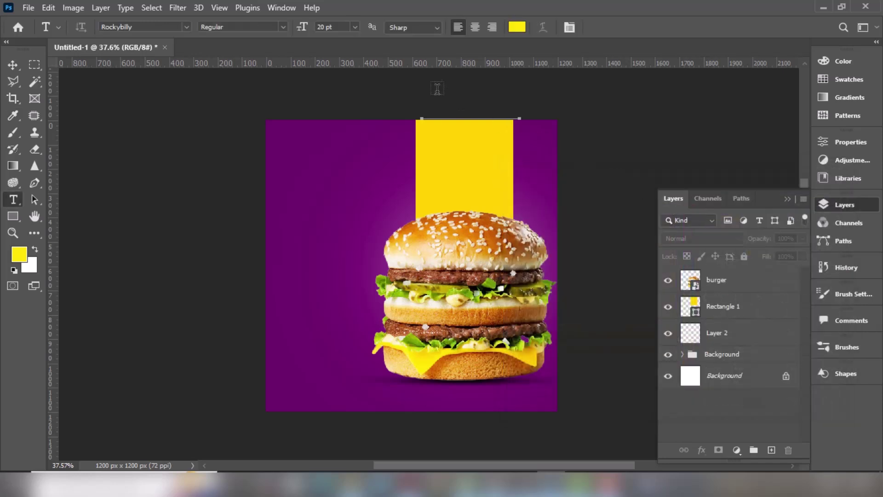
left_click(187, 27)
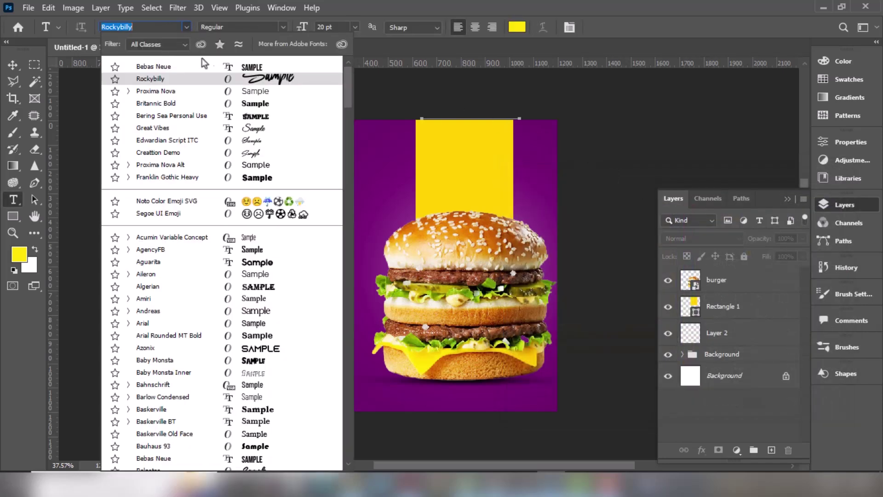
left_click(219, 81)
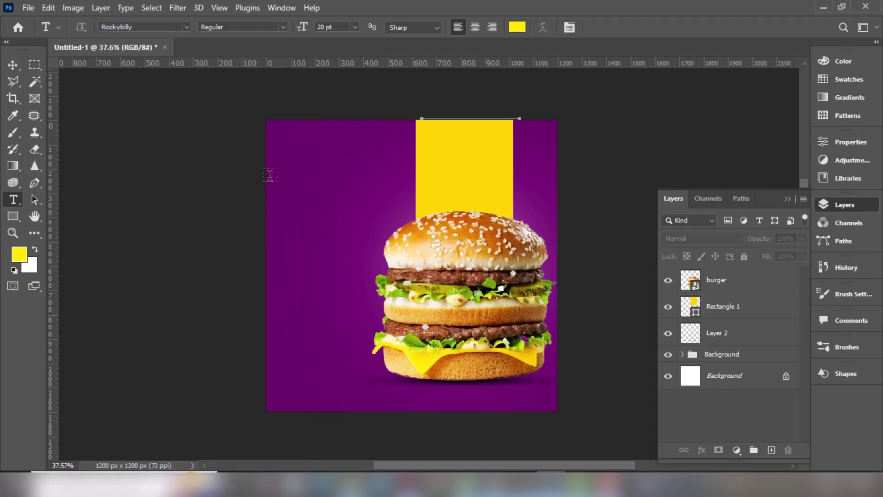
Step: Type 'Super' and enlarge it to about 243% in the canvas's upper left
left_click(288, 219)
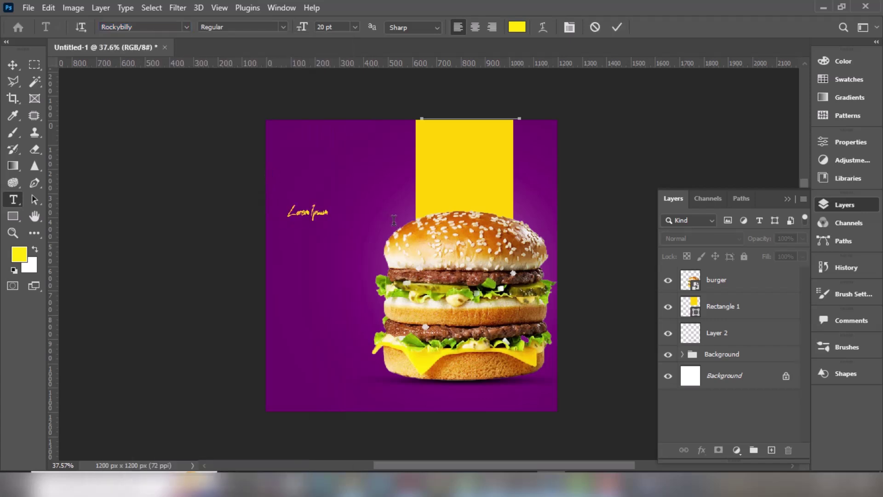
type("Super")
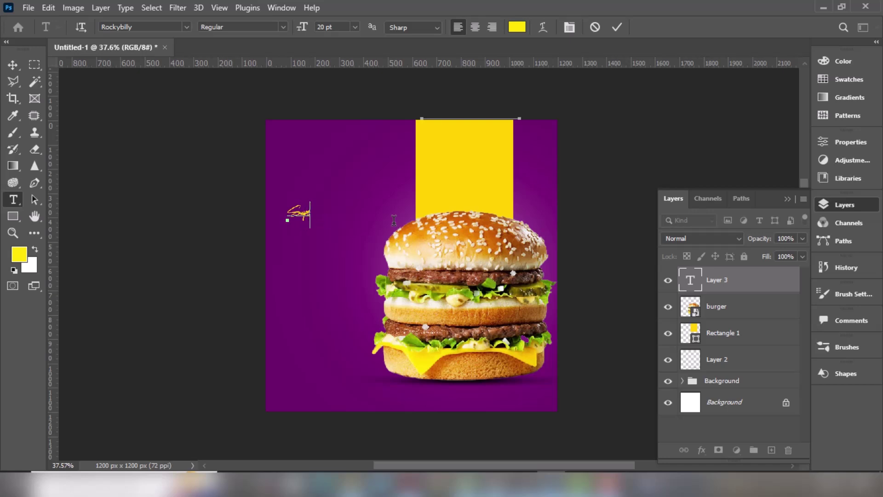
left_click(12, 64)
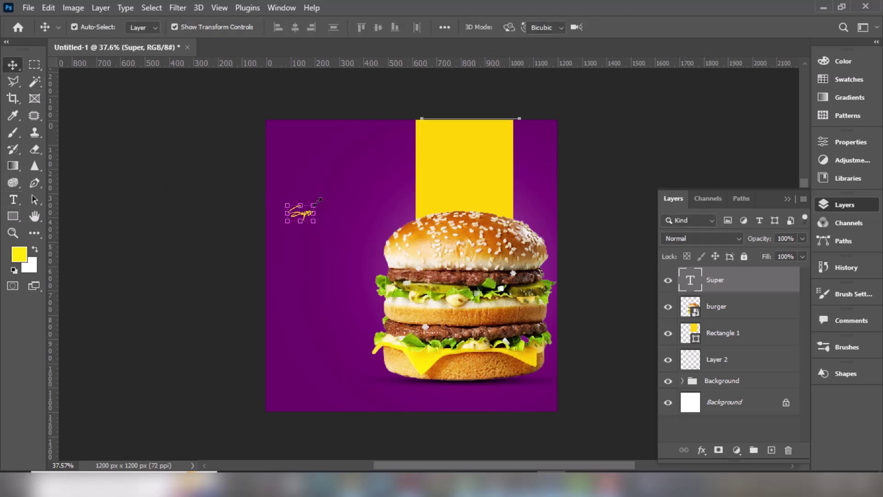
left_click_drag(314, 204, 361, 180)
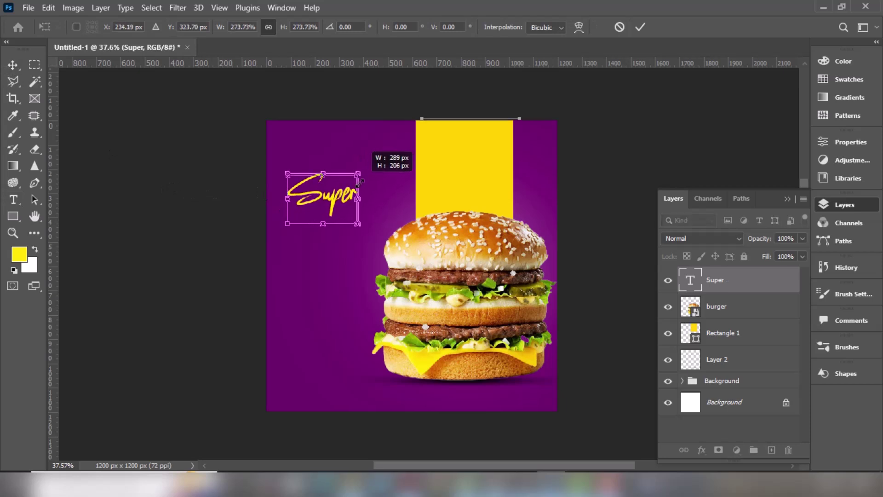
mouse_move(360, 181)
left_mouse_down()
mouse_move(349, 179)
mouse_move(329, 202)
left_mouse_up()
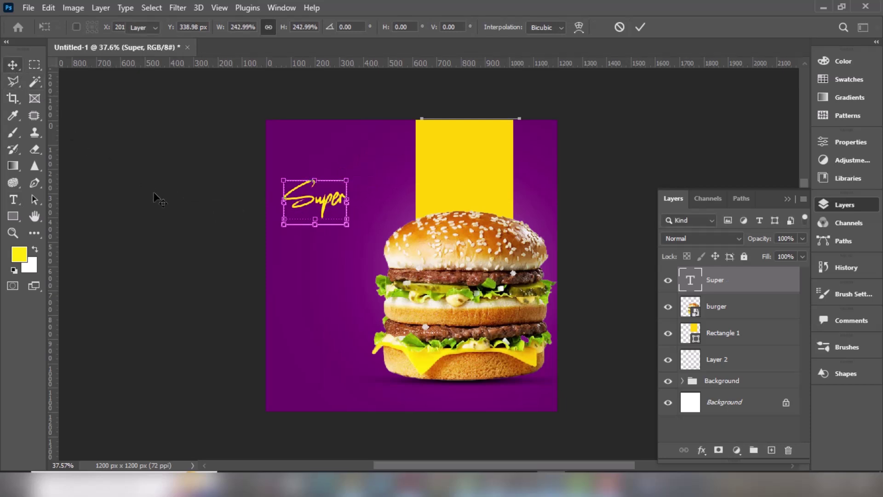
key("Return")
left_click(13, 199)
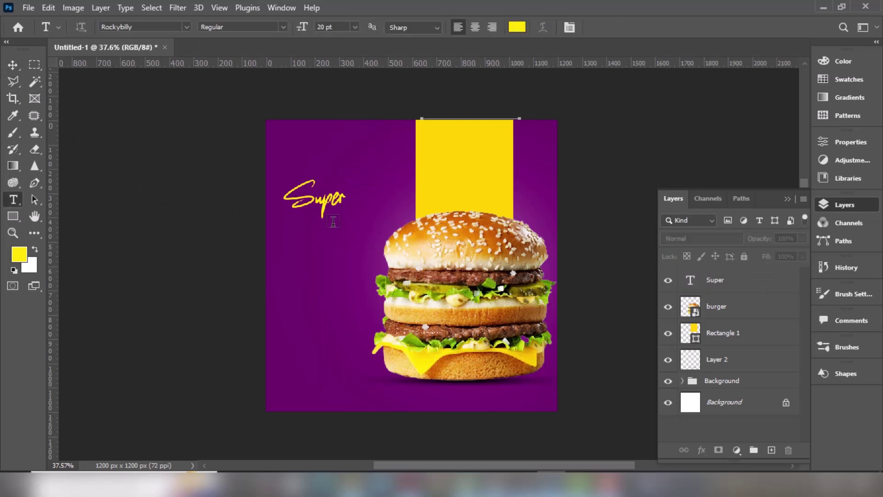
Step: Add 'DELICIOUS' text in white Bebas Neue below Super
left_click(515, 29)
left_click(512, 203)
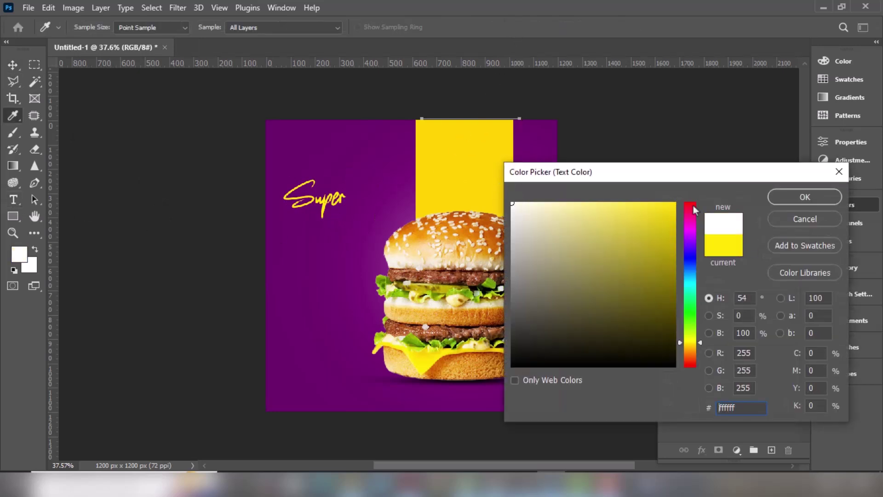
left_click(795, 198)
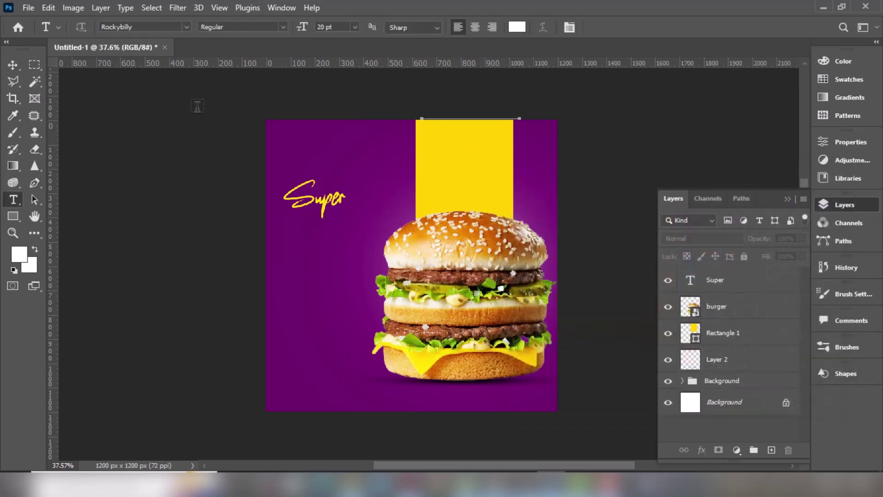
left_click(186, 27)
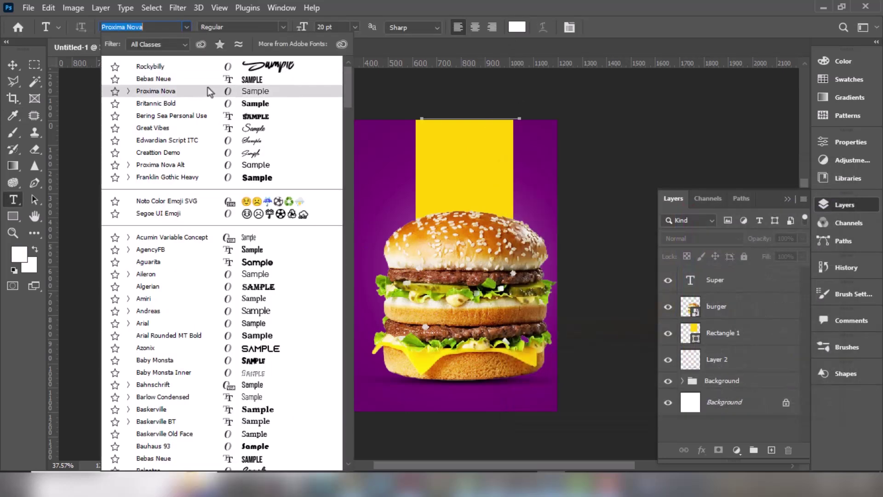
left_click(222, 79)
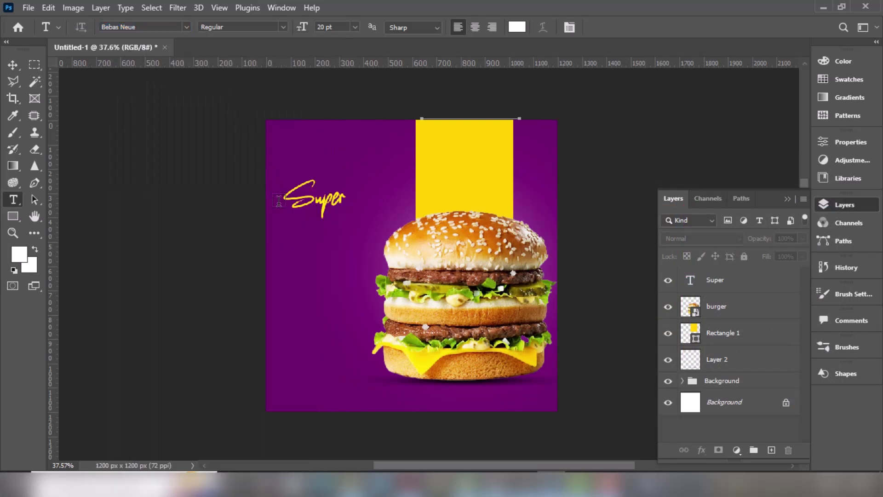
left_click(287, 239)
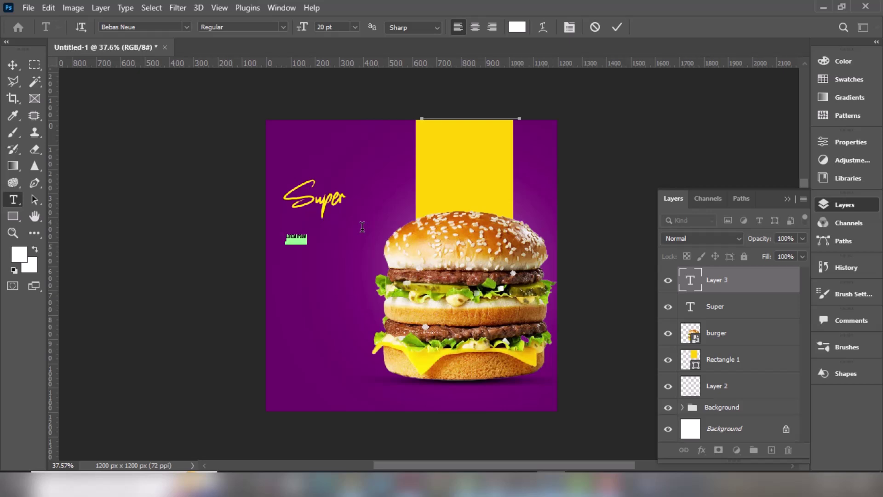
key("BackSpace")
left_click(12, 66)
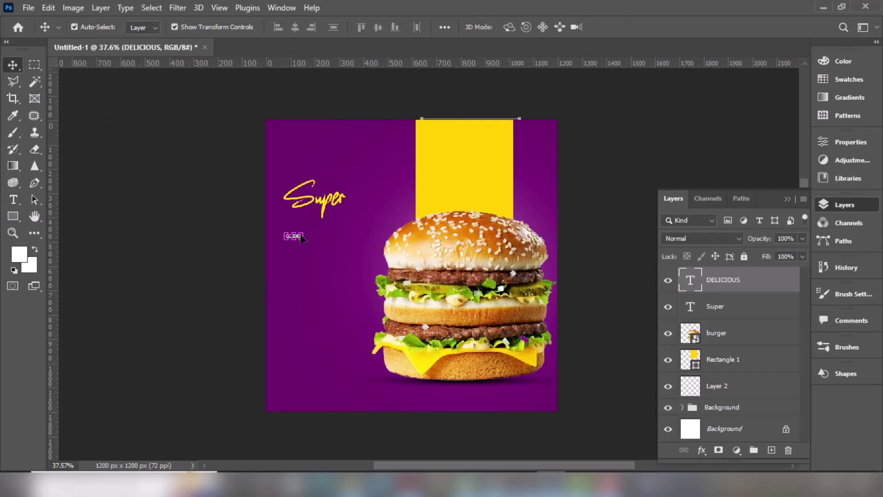
Step: Scale DELICIOUS up to about 900% and position it under Super
key("ctrl+t")
left_click_drag(303, 239, 416, 176)
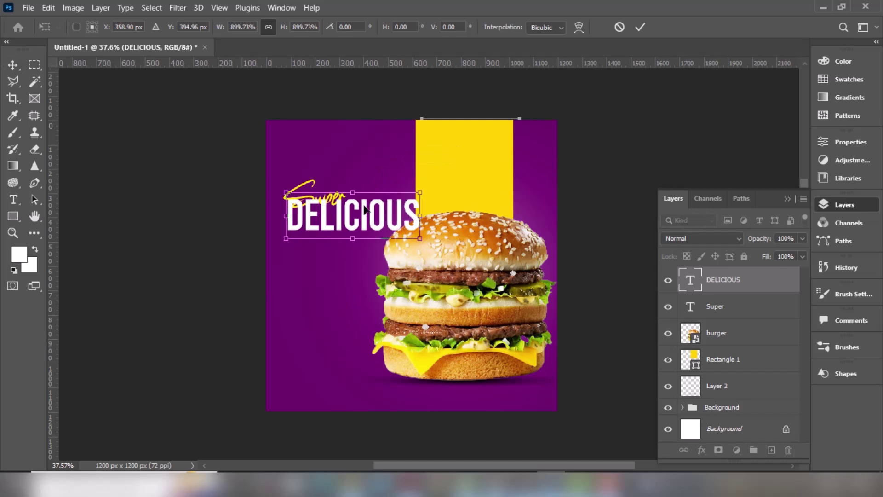
left_click_drag(375, 221, 363, 230)
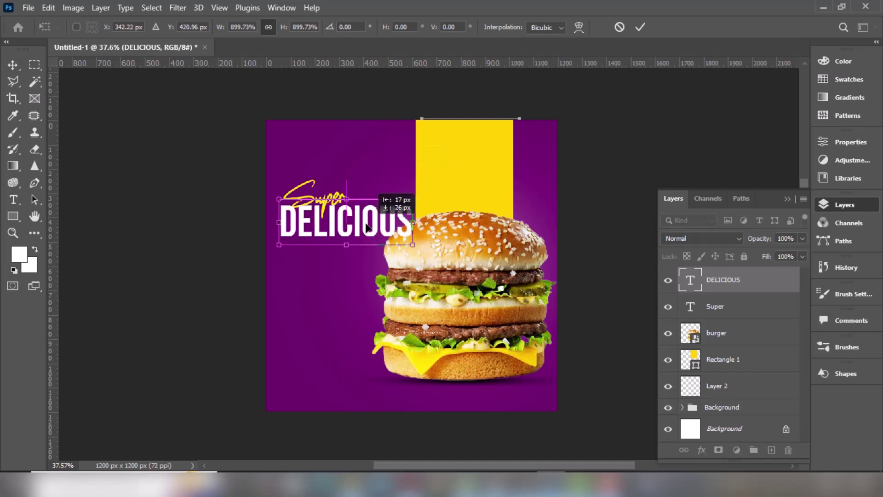
left_click_drag(360, 227, 361, 224)
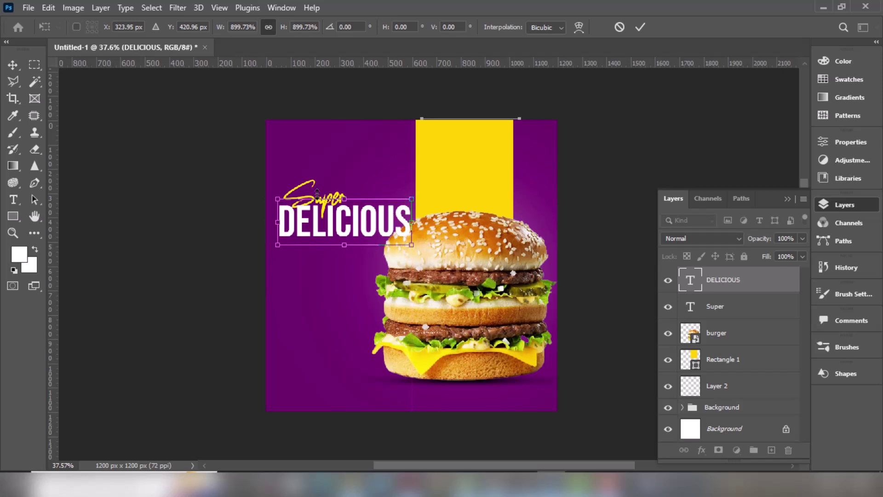
left_click(249, 183)
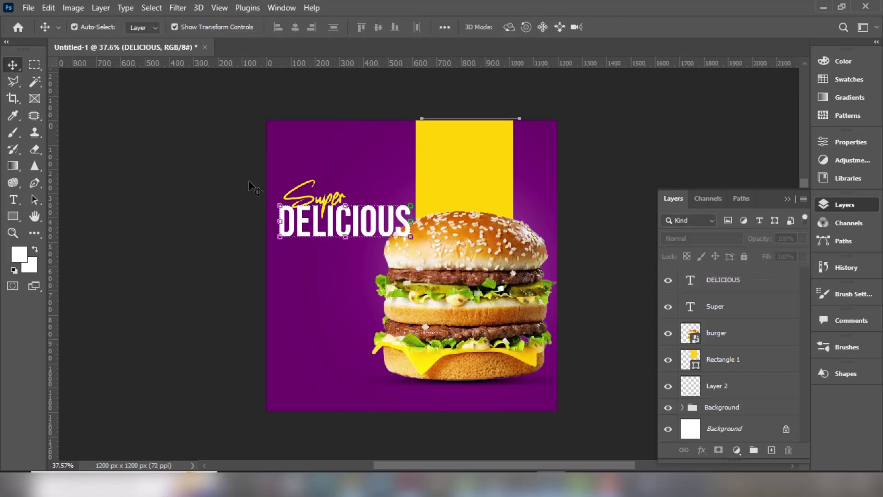
Step: Move Super so it sits just above DELICIOUS
left_click_drag(320, 205, 318, 196)
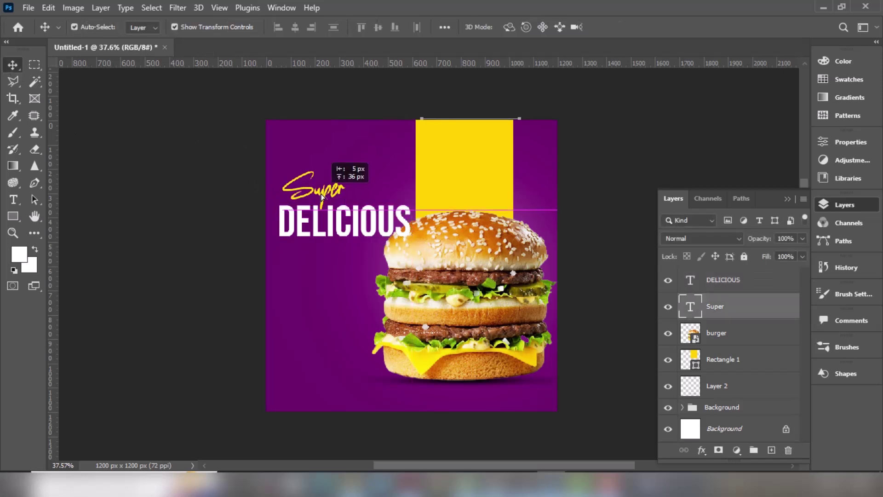
left_click_drag(319, 196, 315, 199)
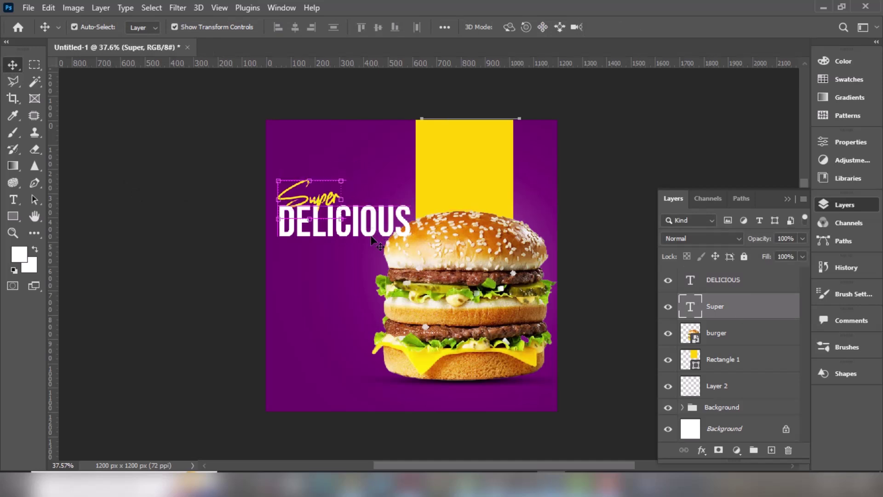
left_click(220, 246)
Step: Duplicate DELICIOUS just below itself and change the copy's text to BURGER
left_click(363, 234)
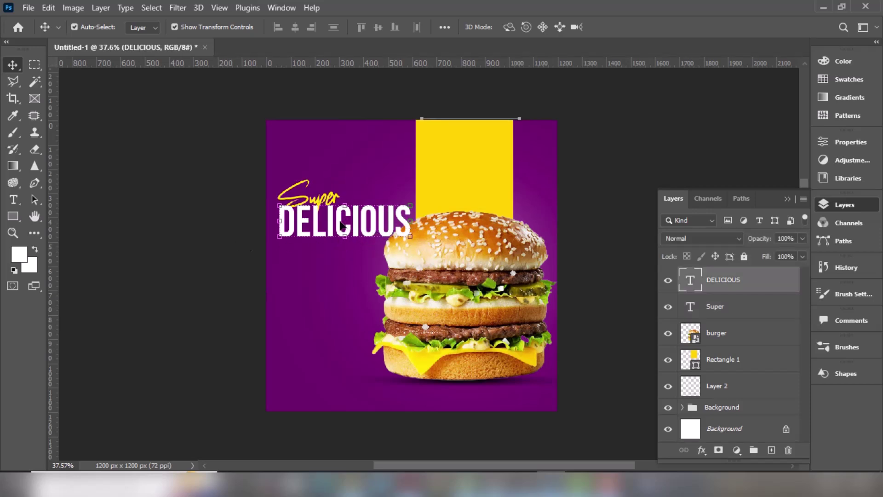
left_click_drag(341, 225, 341, 259)
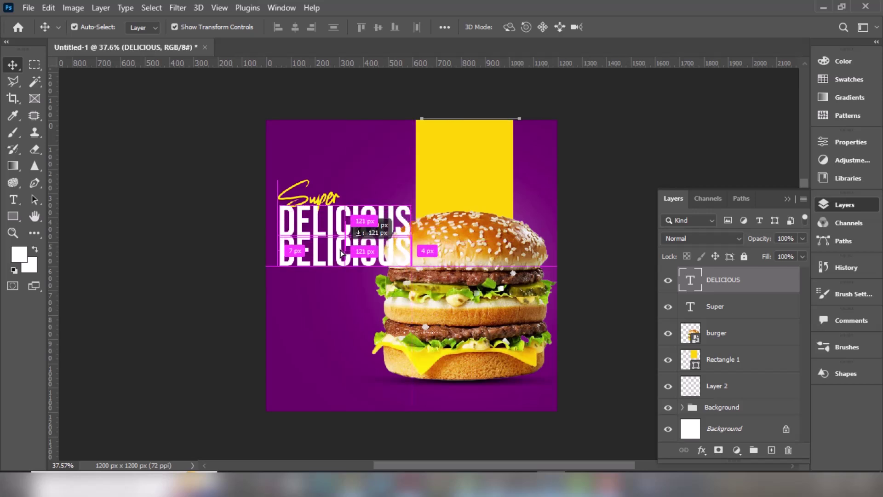
left_click_drag(341, 258, 341, 262)
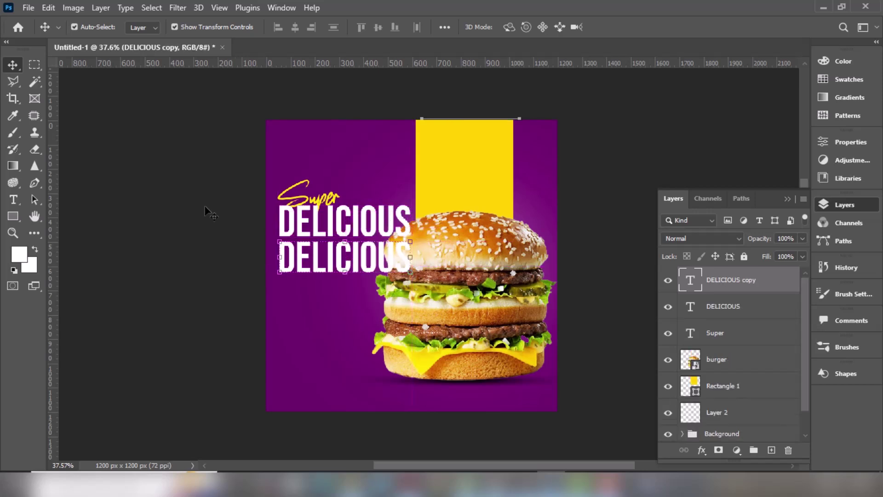
left_click(15, 203)
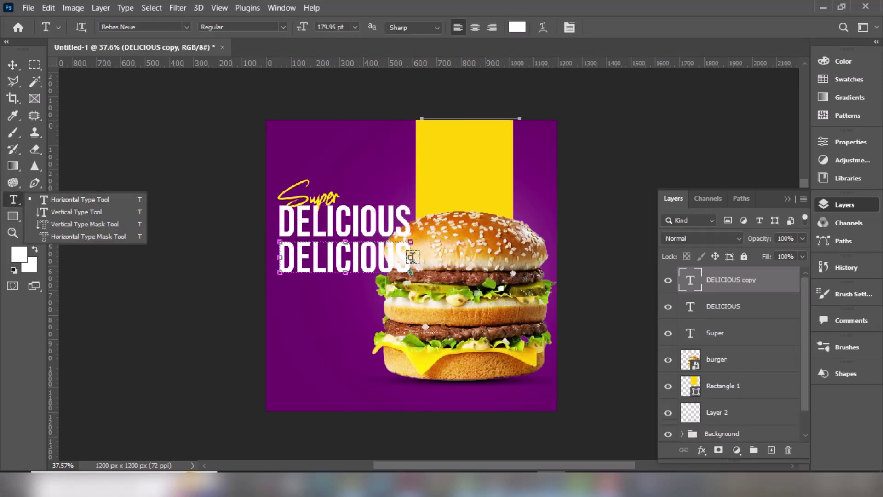
left_click_drag(409, 257, 255, 258)
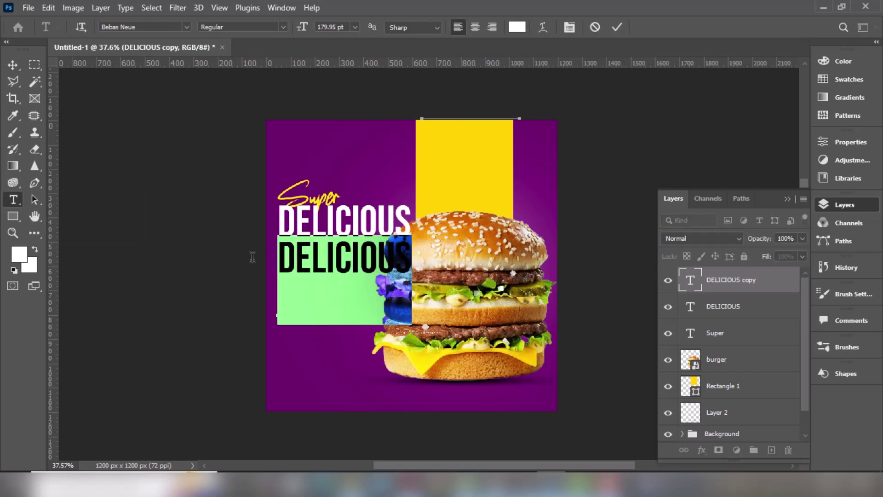
type("BUR")
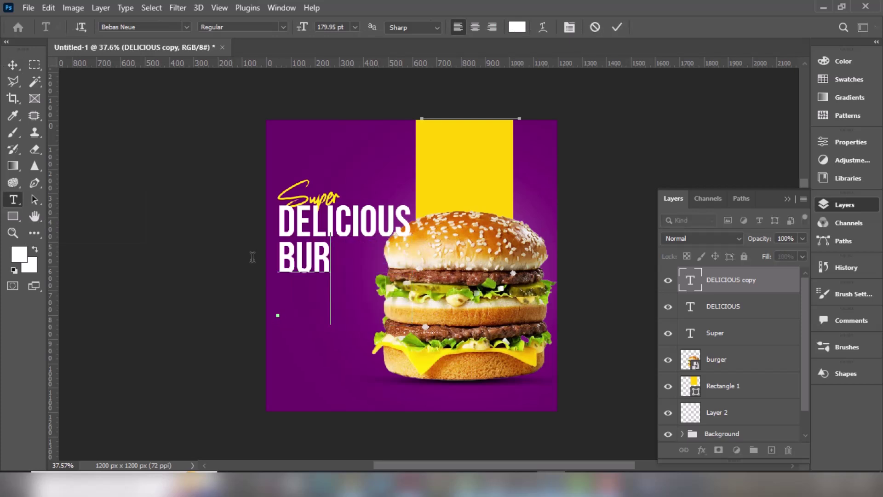
type("GER")
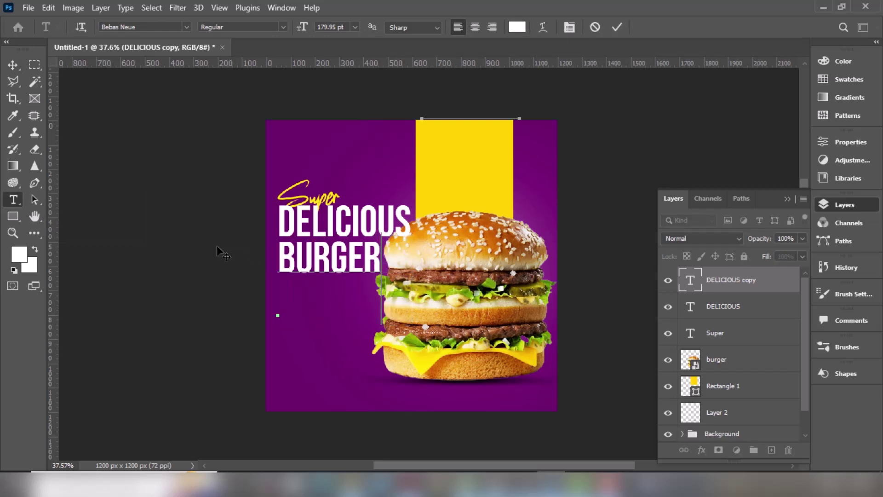
left_click(13, 65)
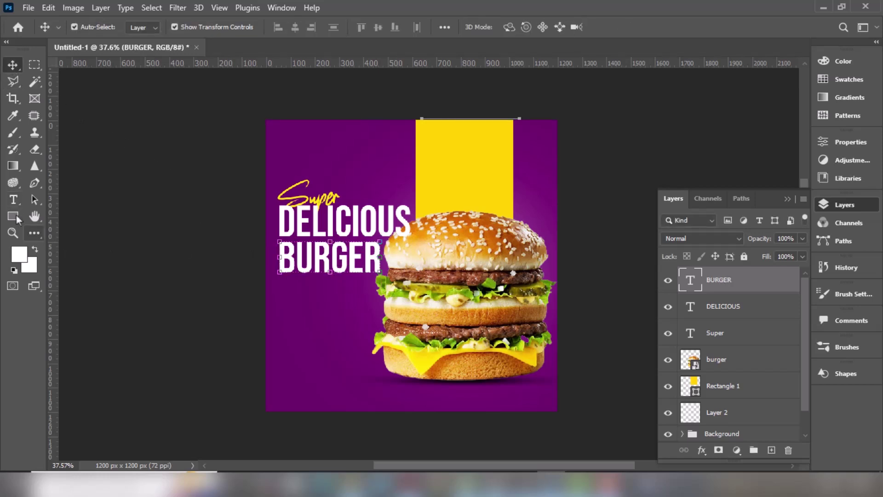
Step: Recolour the BURGER text to yellow ffd800 from the Properties panel
left_click(838, 144)
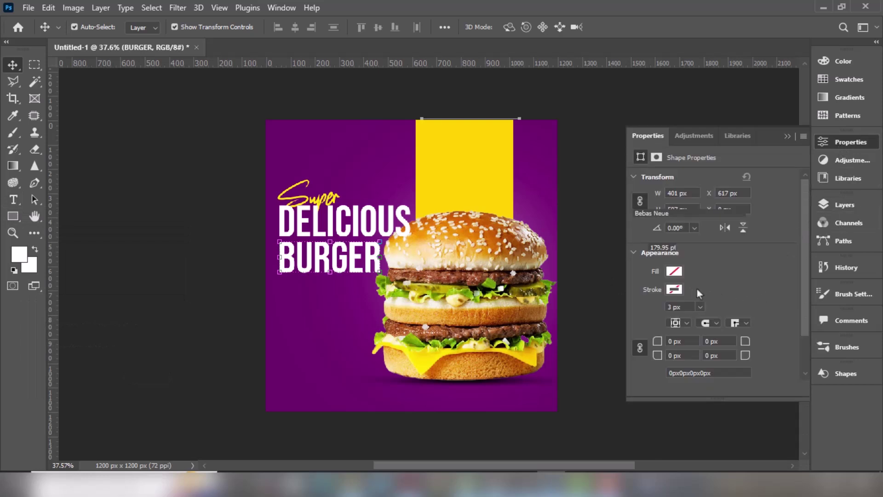
left_click(723, 281)
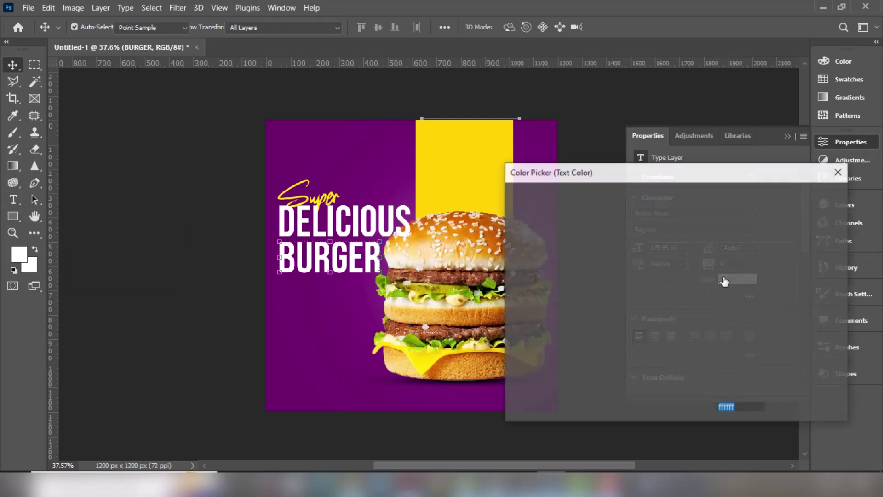
left_click(691, 341)
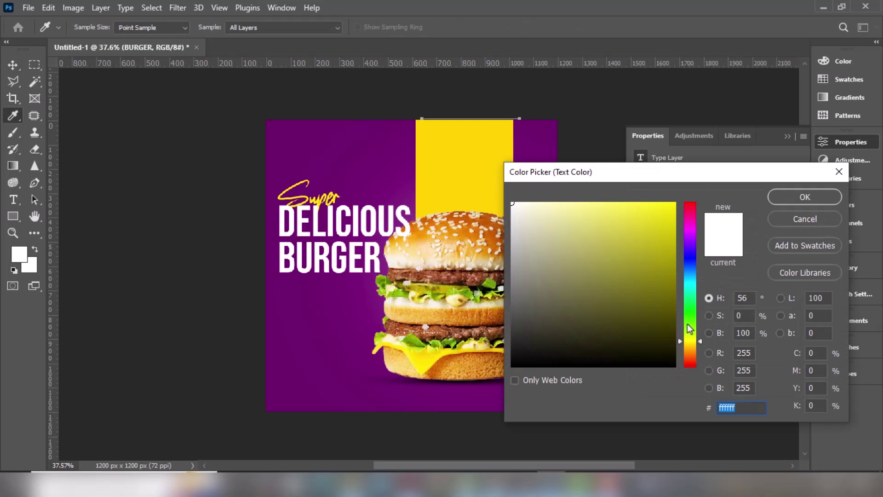
left_click_drag(664, 257, 674, 203)
left_click(700, 339)
left_click_drag(700, 340, 701, 344)
left_click(701, 344)
left_click(797, 198)
Step: Move the DELICIOUS layer beneath the burger layer in the stack
left_click(393, 225)
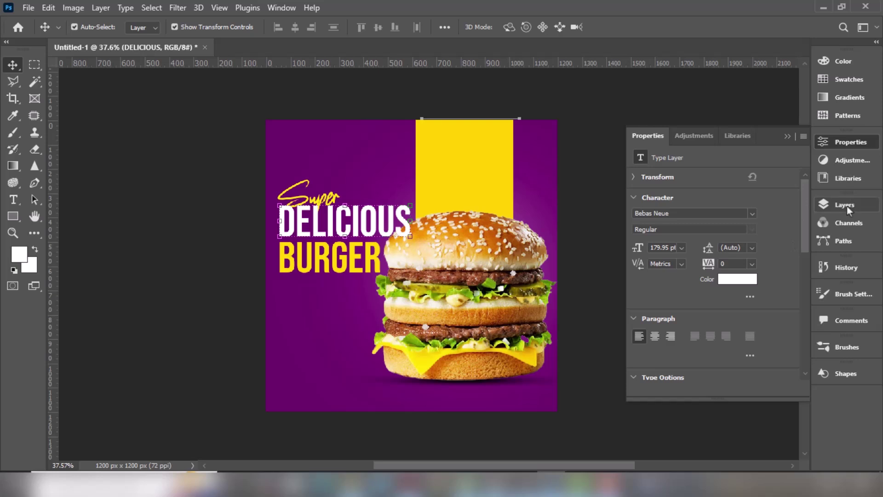
left_click(849, 209)
left_click_drag(743, 313, 739, 370)
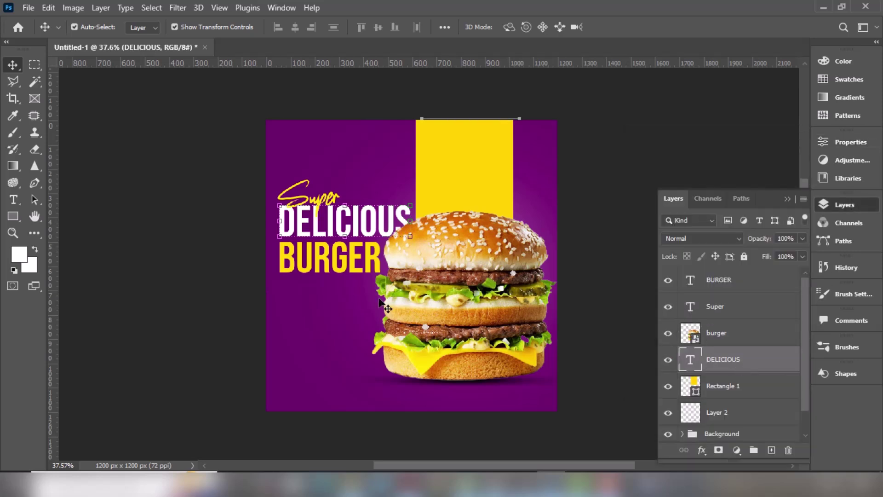
Step: Shift the Super/DELICIOUS/BURGER block right so DELICIOUS tucks behind the burger bun, then deselect
left_click_drag(266, 175, 310, 278)
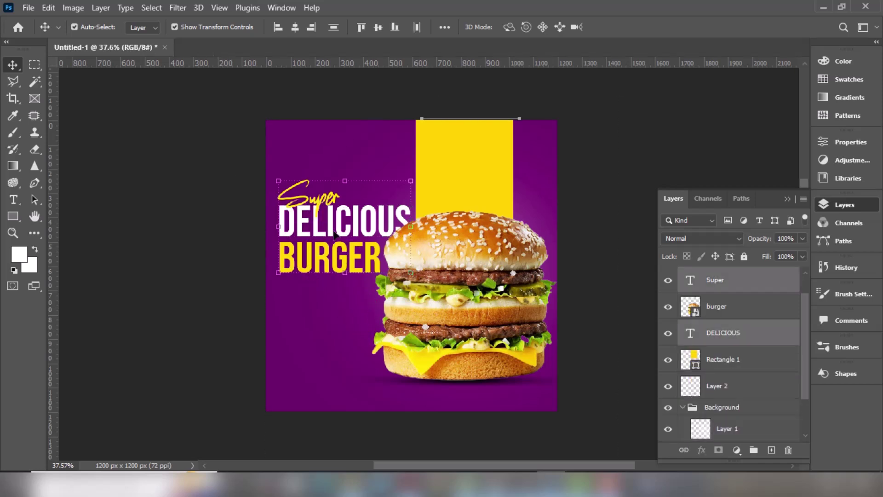
left_click_drag(334, 234, 328, 225)
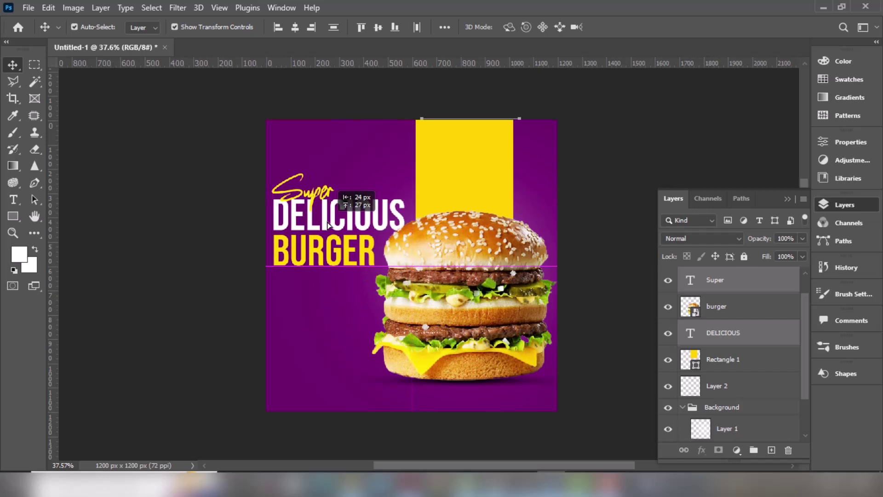
left_click_drag(328, 225, 332, 242)
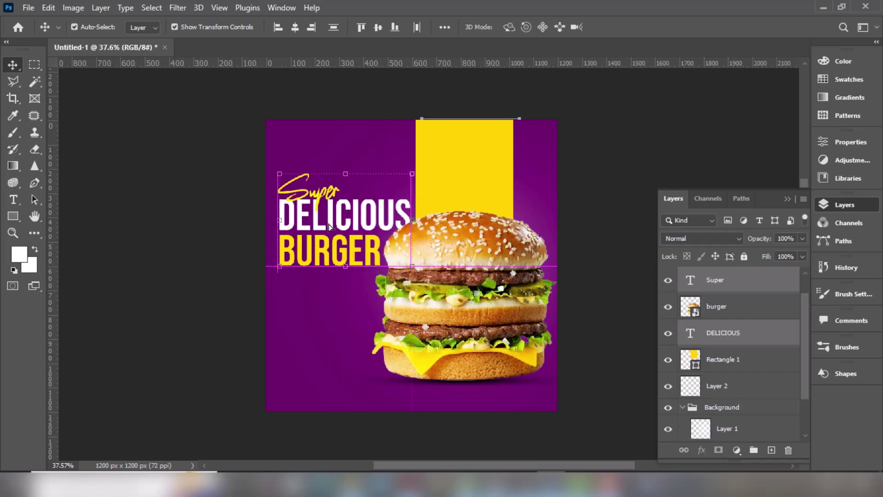
key("shift+Left")
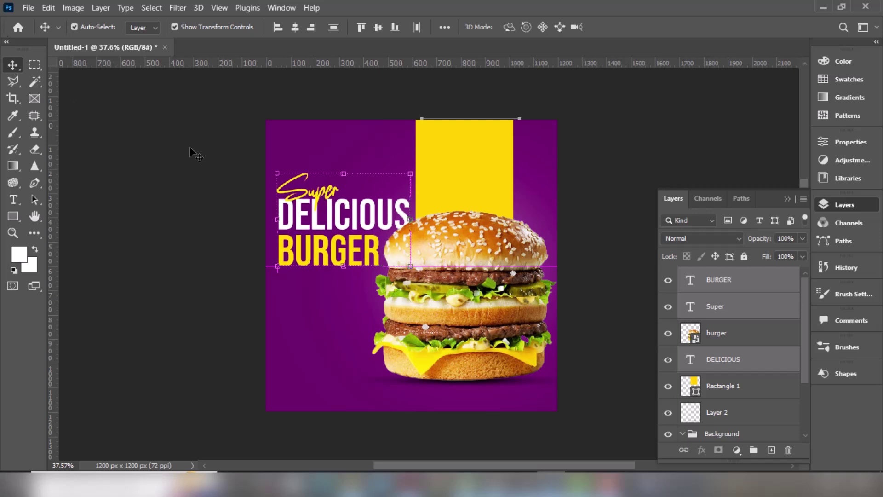
left_click(292, 302)
Step: Add a Proxima Nova Lorem ipsum placeholder paragraph in a text box below BURGER
left_click(13, 199)
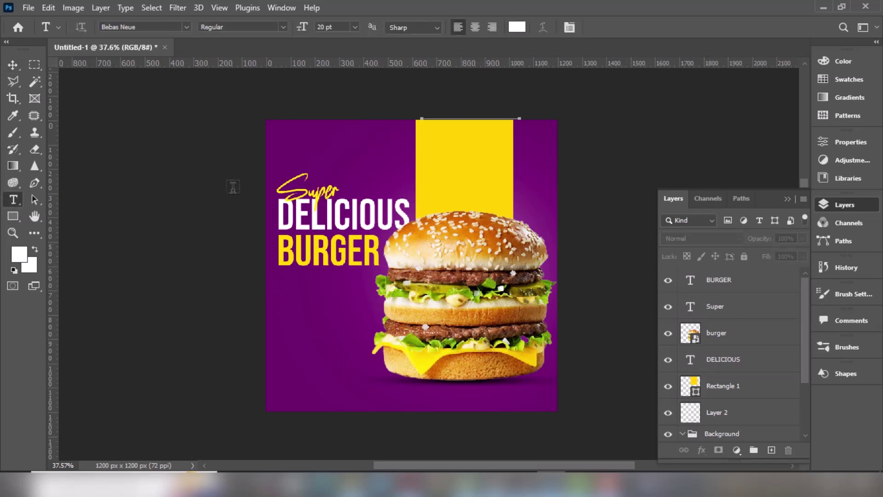
left_click(187, 27)
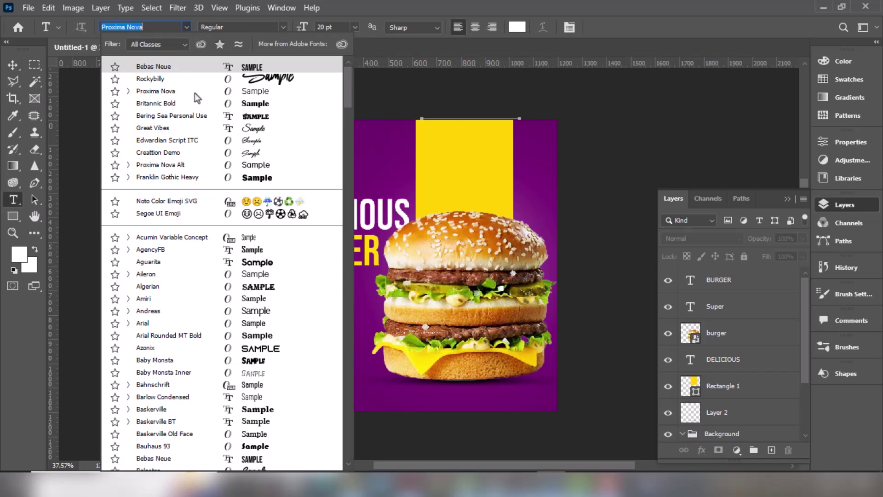
left_click(194, 93)
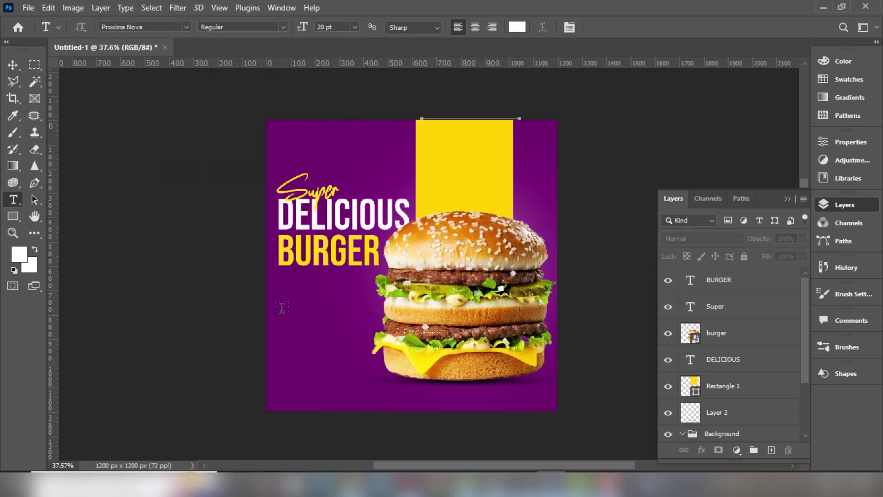
left_click_drag(284, 288, 367, 311)
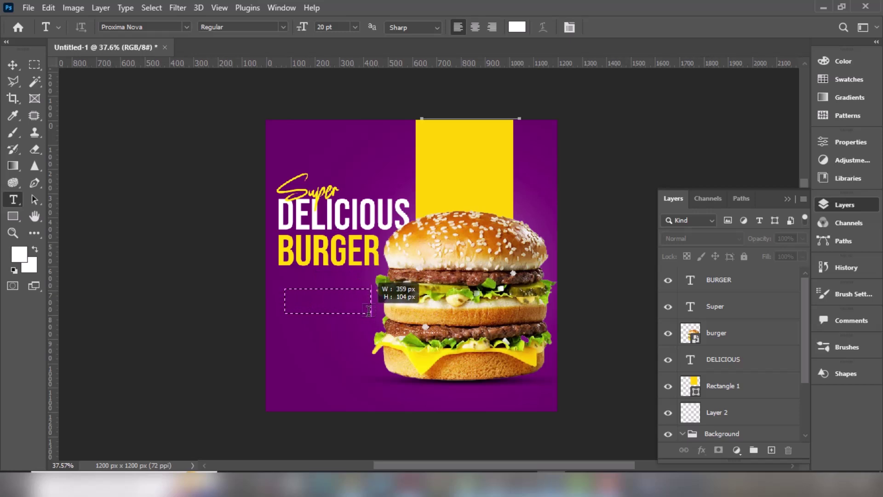
left_click_drag(368, 309, 371, 311)
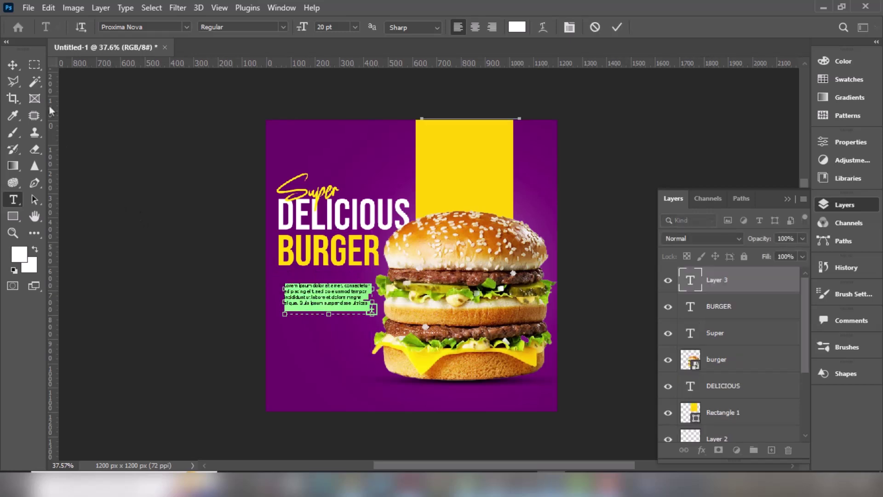
left_click(12, 64)
Step: Align the body paragraph beneath BURGER with the headline's left edge, then deselect
left_click(331, 289)
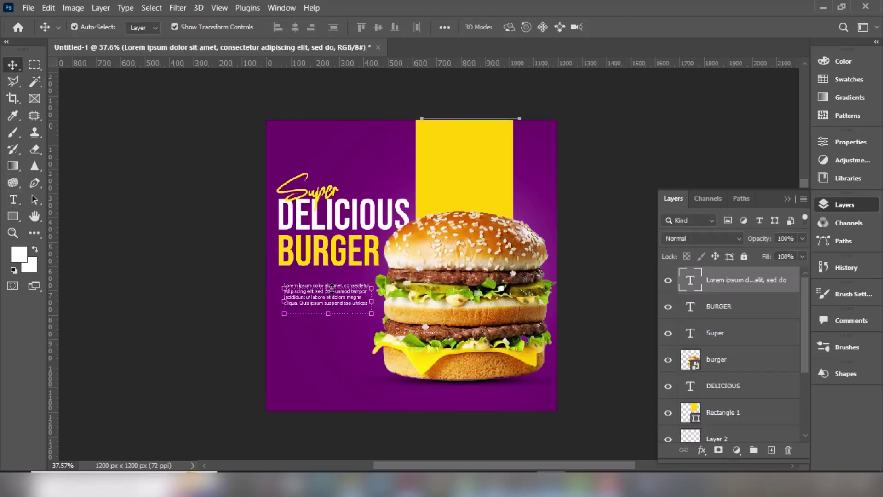
left_click_drag(328, 303, 325, 299)
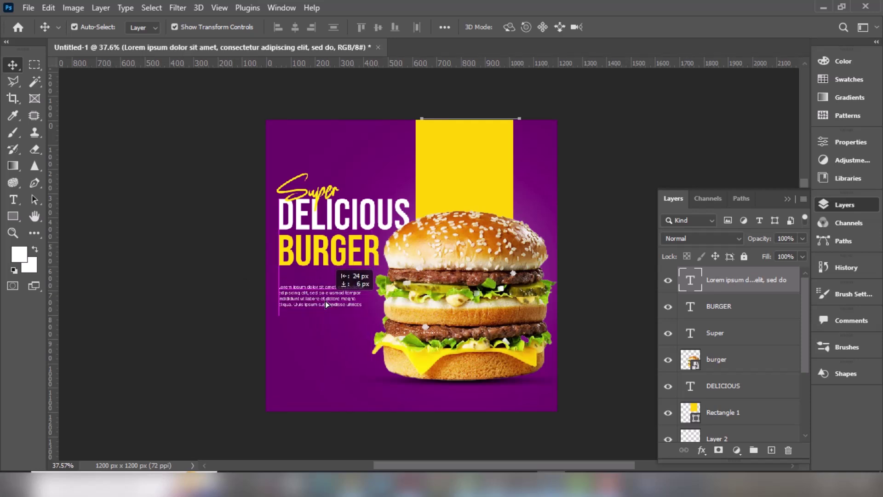
left_click_drag(325, 297, 325, 300)
left_click(252, 327)
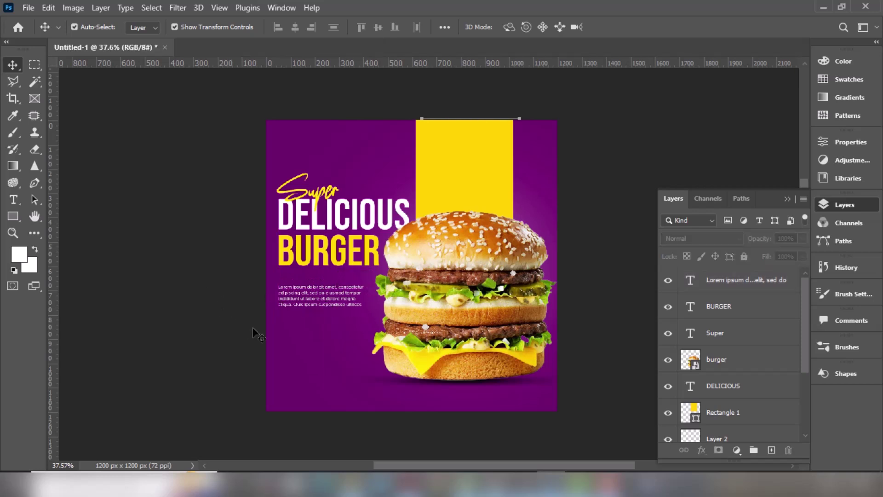
left_click_drag(333, 330, 335, 314)
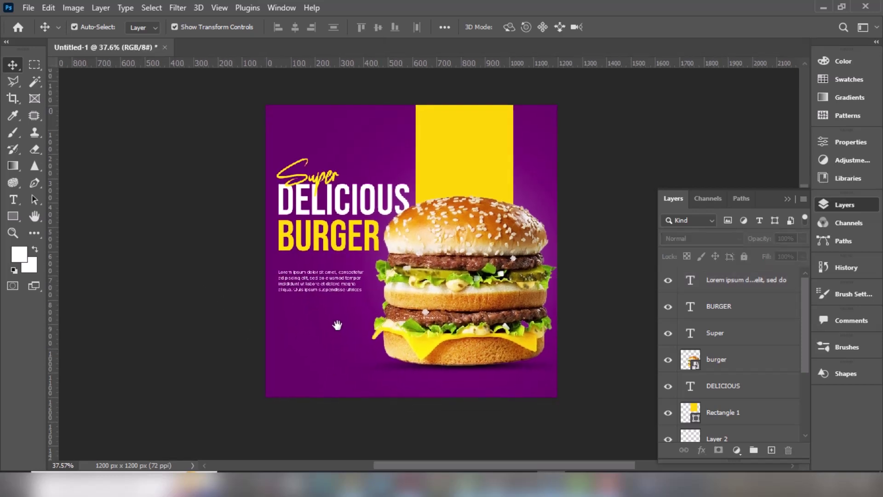
Step: Draw a yellow-filled 290×84 px rectangle below the body text
left_click(12, 217)
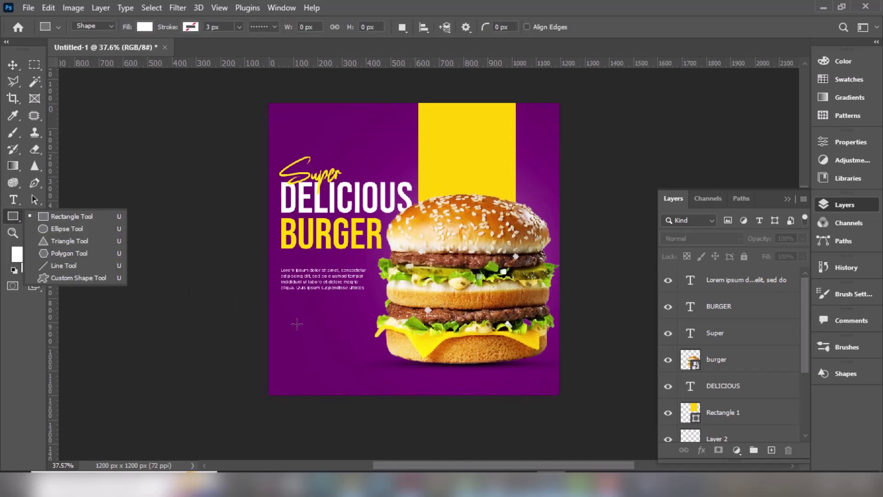
left_click(144, 27)
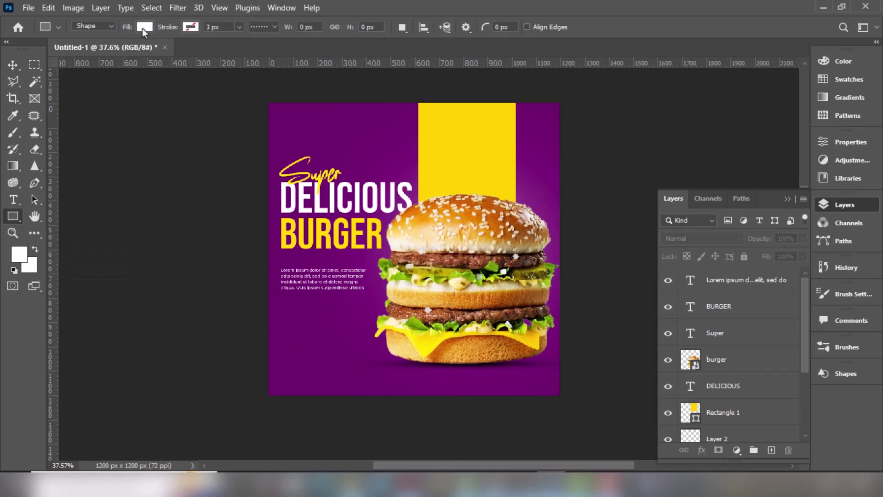
left_click(64, 95)
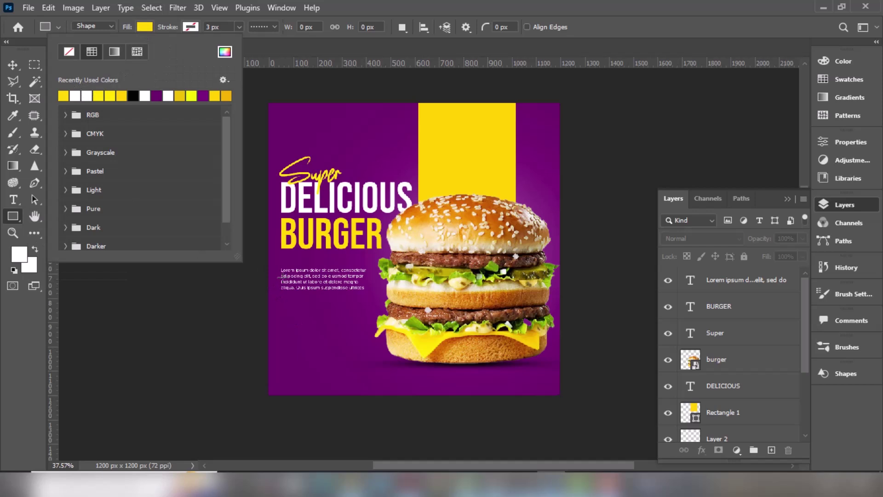
left_click(295, 322)
left_click_drag(293, 321, 362, 339)
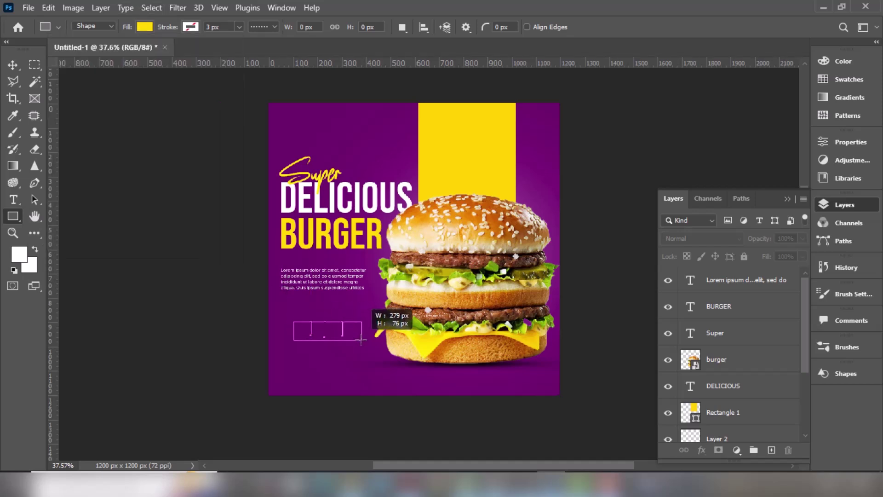
left_click_drag(362, 339, 363, 342)
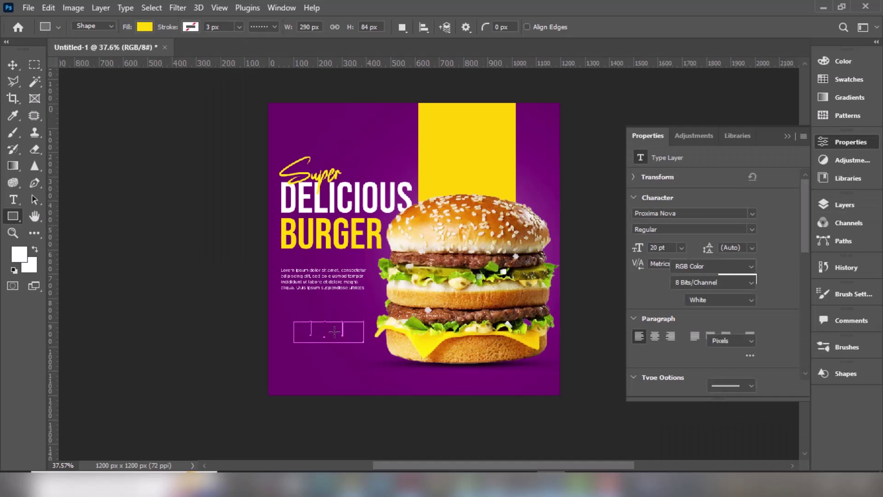
Step: Round the rectangle's corners to 42 px into a pill and align it under the paragraph
key("v")
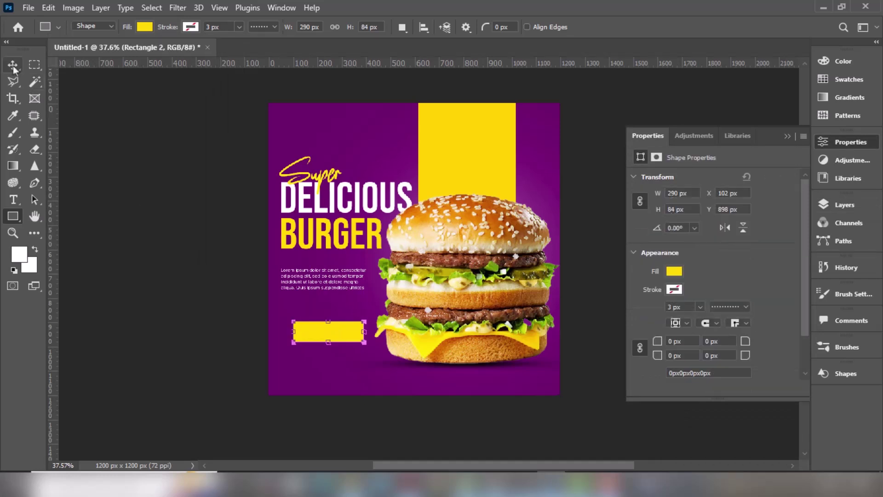
scroll(331, 334, "up", 1)
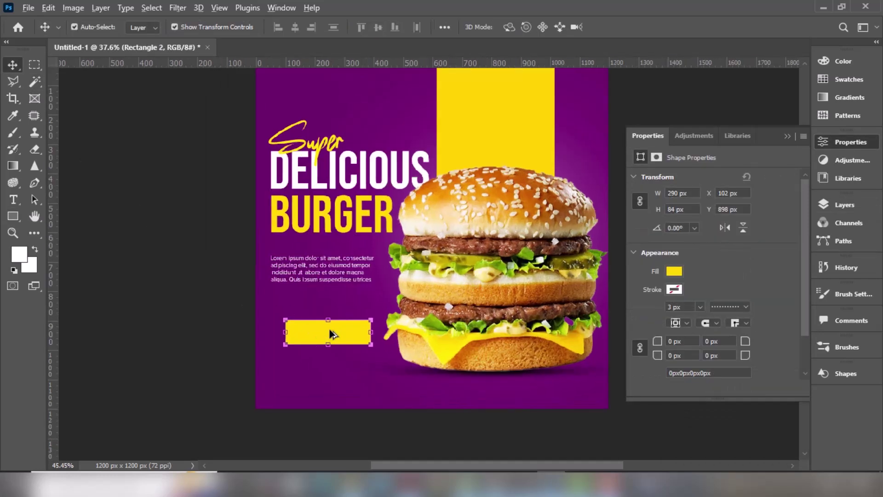
left_click_drag(349, 326, 345, 302)
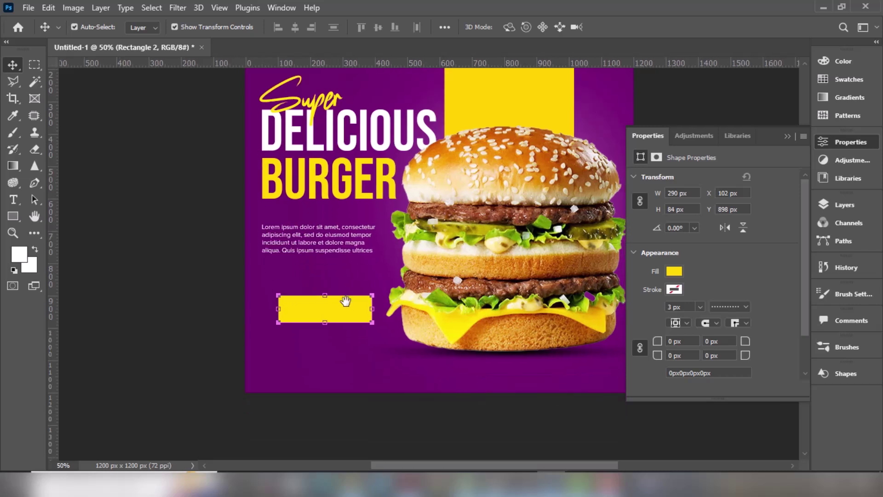
scroll(333, 316, "up", 1)
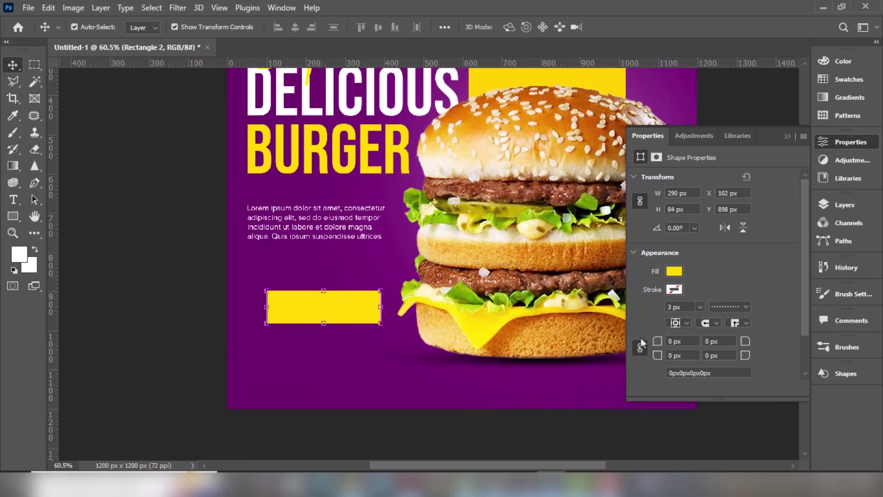
left_click_drag(659, 350, 685, 344)
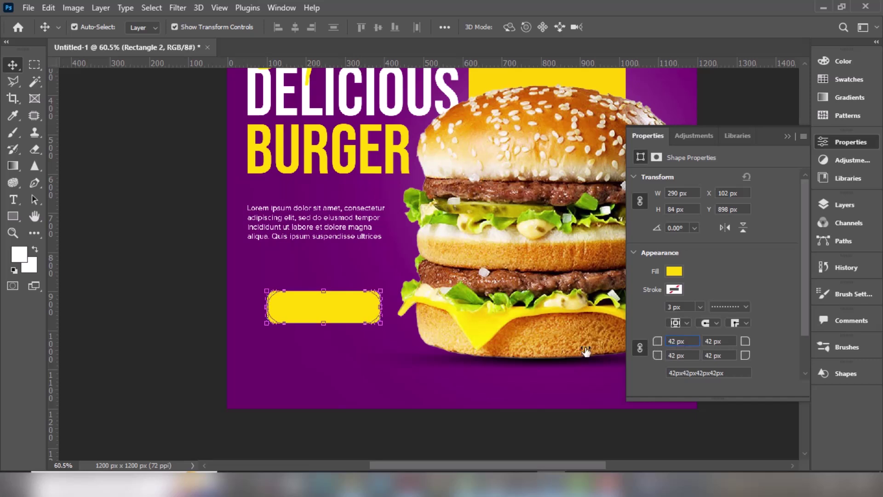
left_click(223, 291)
left_click_drag(314, 311, 308, 300)
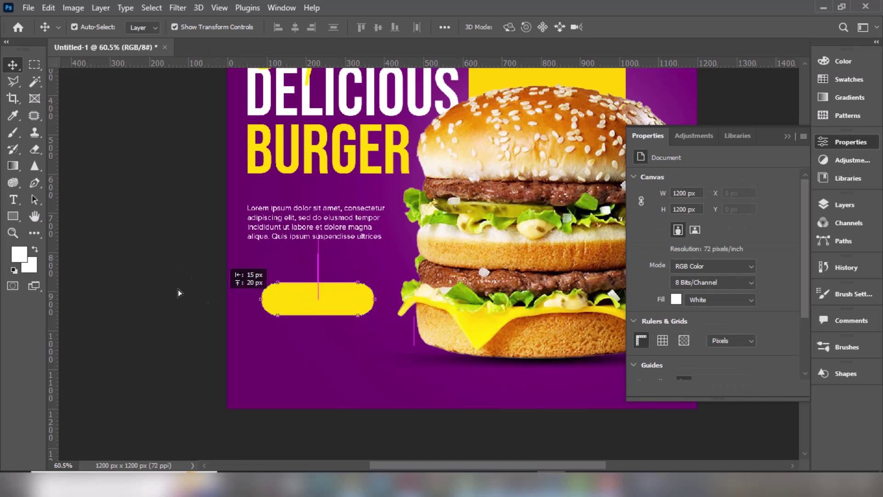
left_click(14, 199)
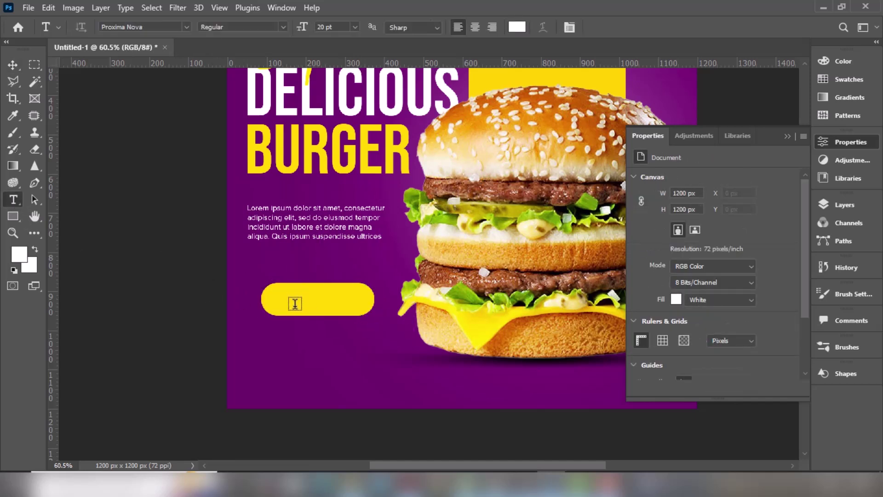
Step: Type SHOP NOW in the pill, enlarge it to about 171% and centre it on the button
left_click(324, 295)
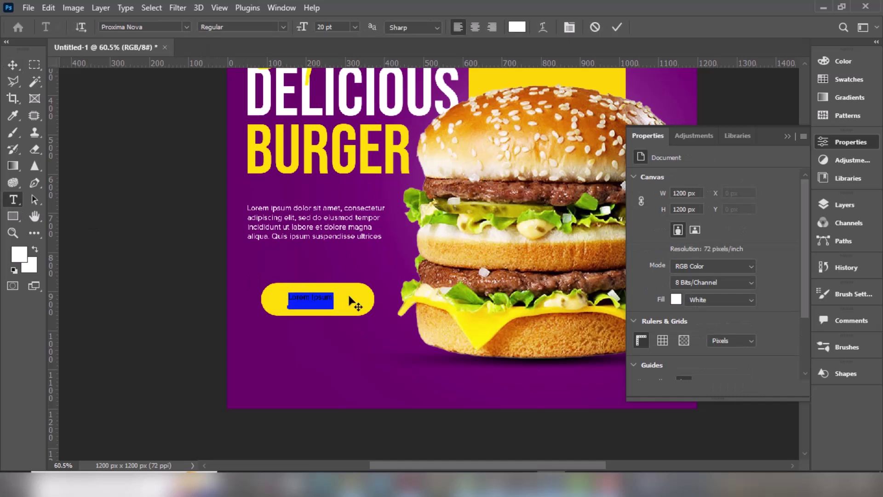
type("SHOP NOW")
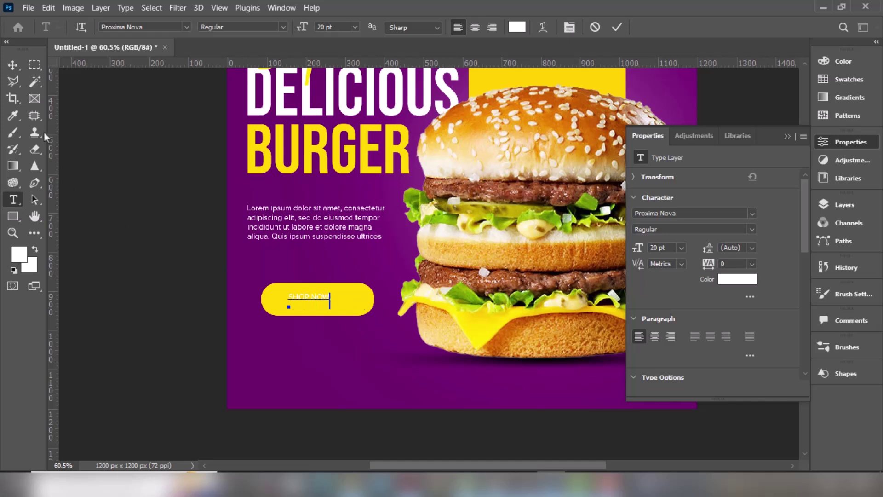
left_click(13, 64)
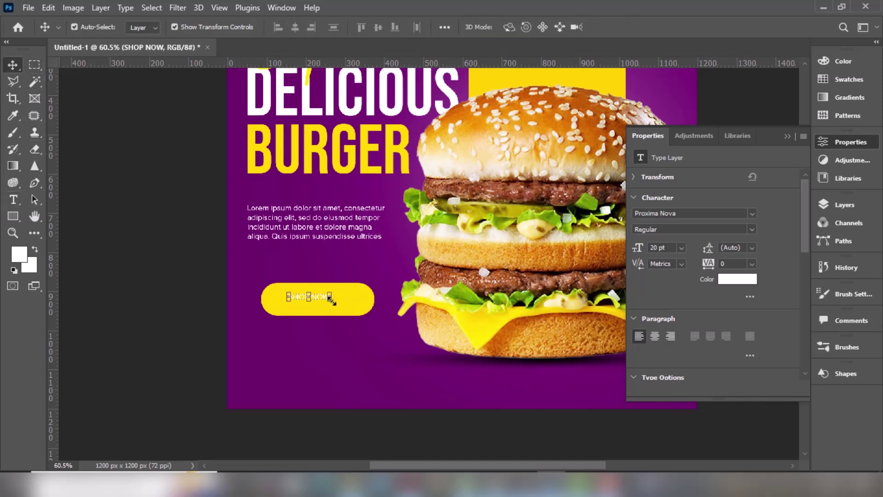
left_click_drag(332, 294, 359, 285)
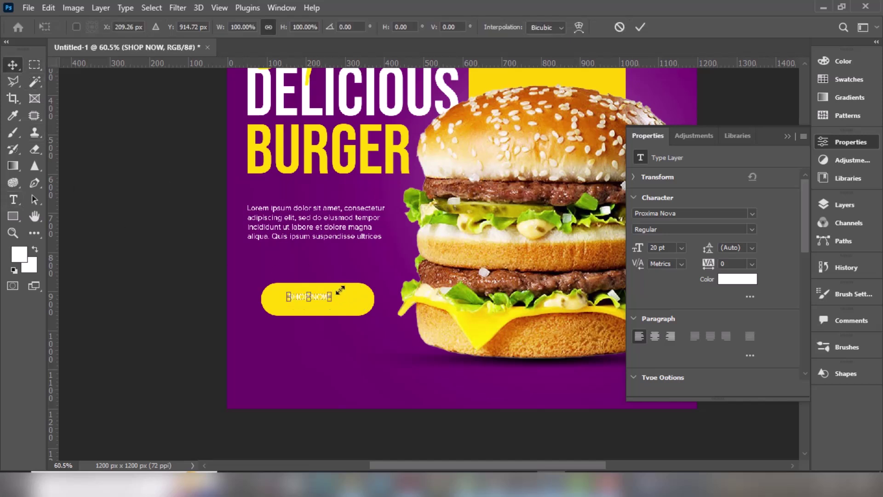
left_click_drag(338, 294, 332, 305)
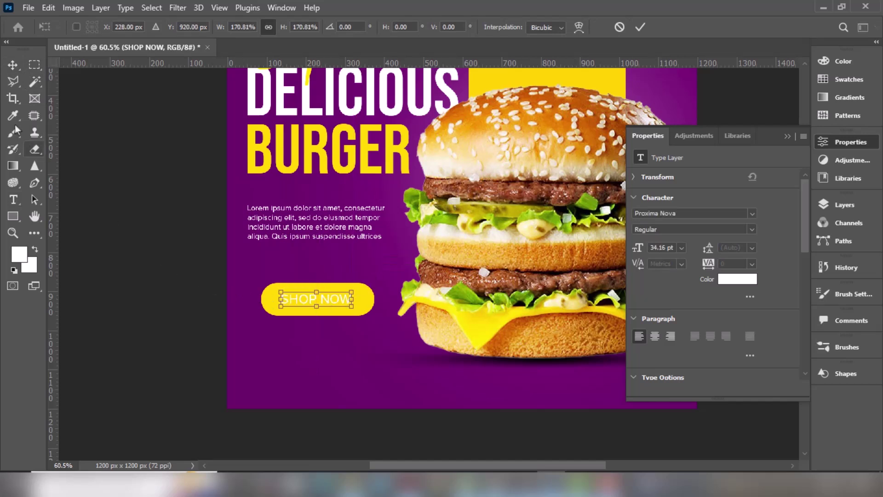
left_click(12, 65)
left_click(178, 328)
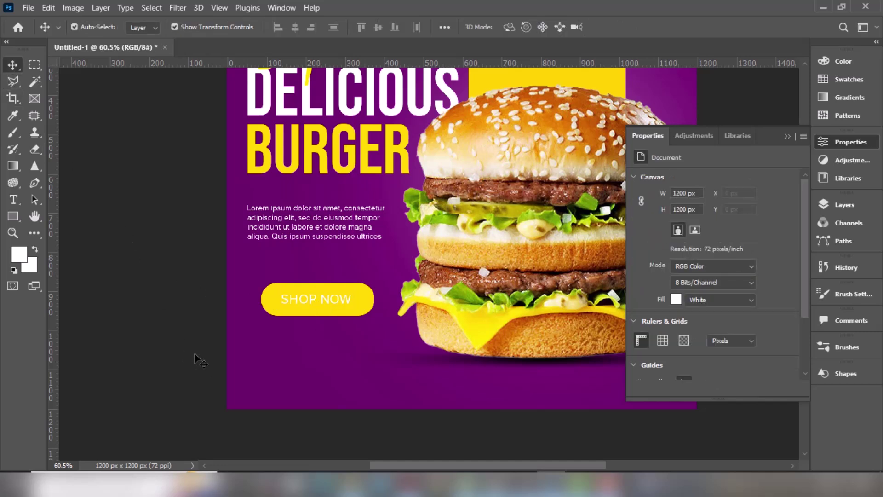
left_click_drag(367, 350, 363, 339)
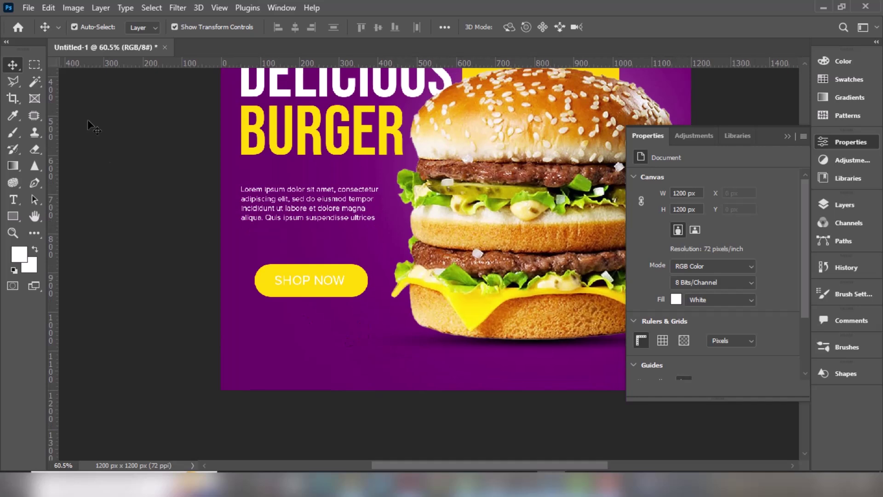
left_click(29, 8)
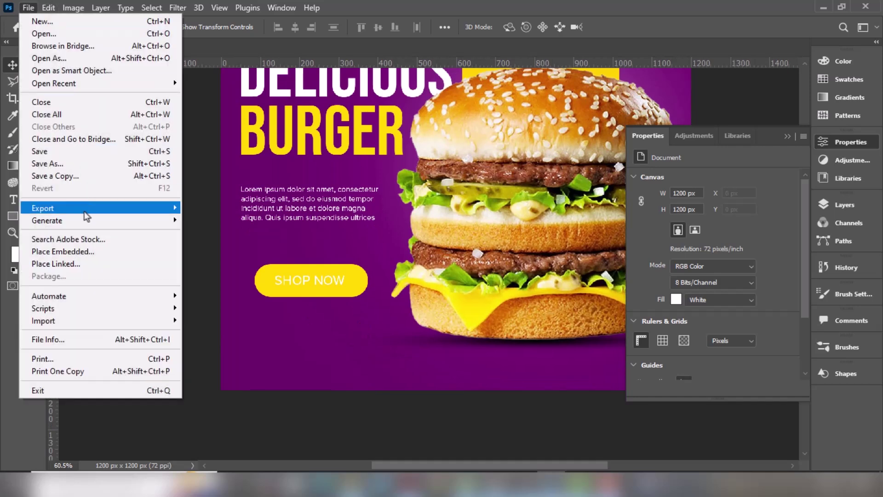
Step: Embed the phone icon PNG and shrink it to about 56 px in the bottom-left corner
left_click(84, 251)
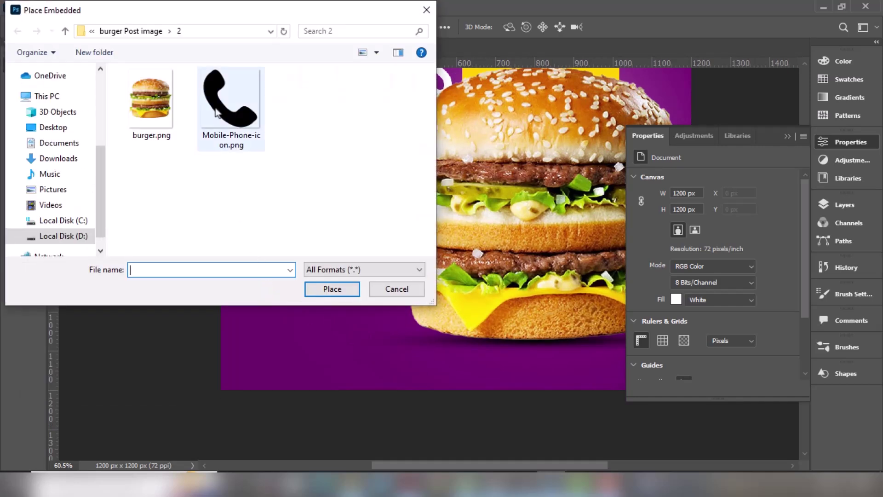
left_click(231, 106)
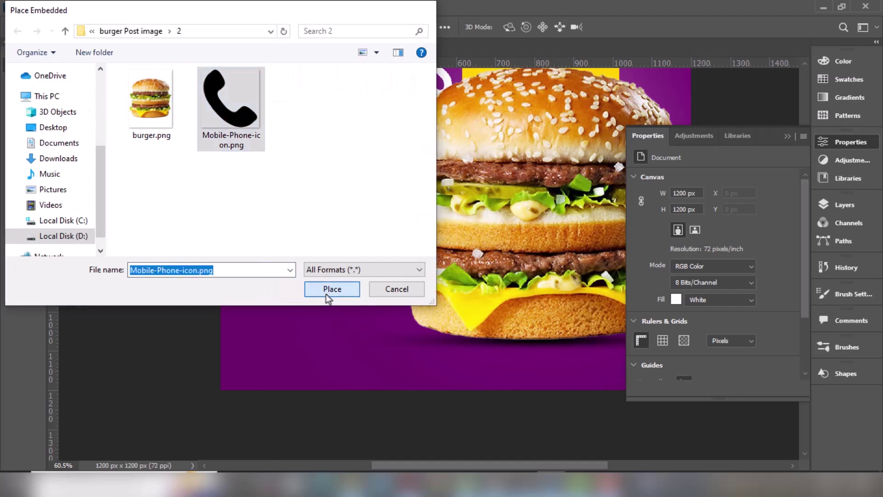
left_click(330, 290)
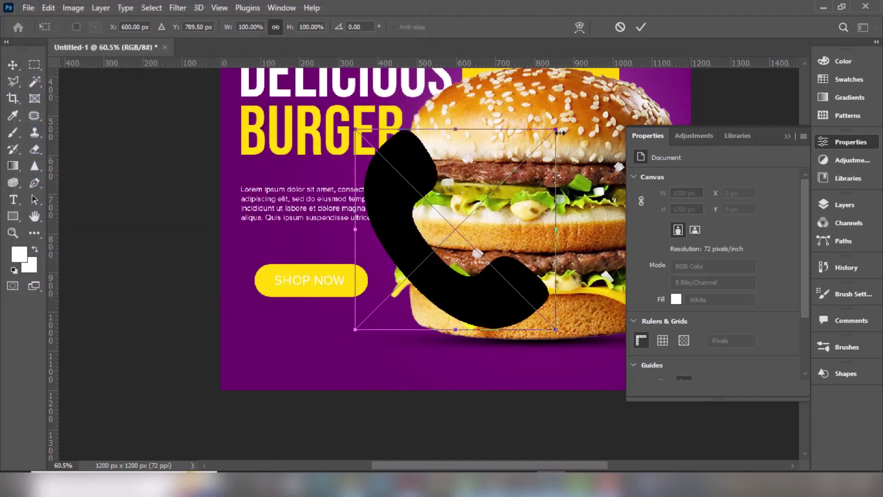
left_click_drag(560, 134, 432, 282)
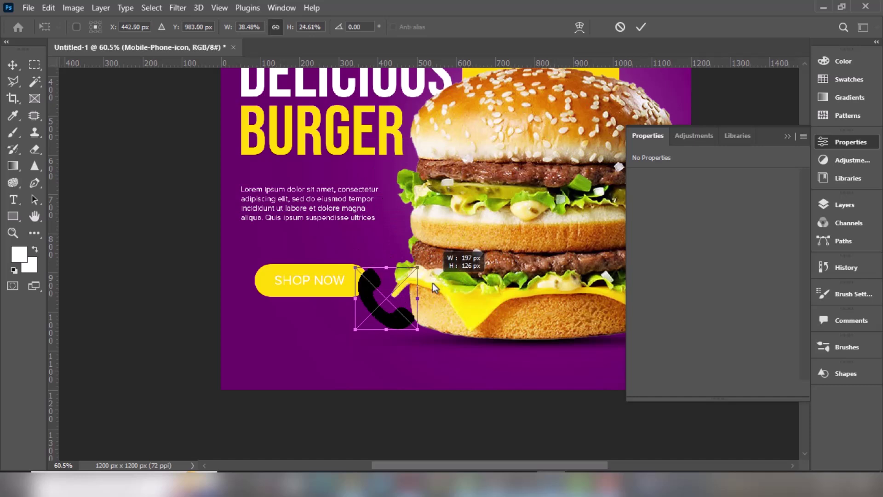
left_click_drag(432, 283, 398, 286)
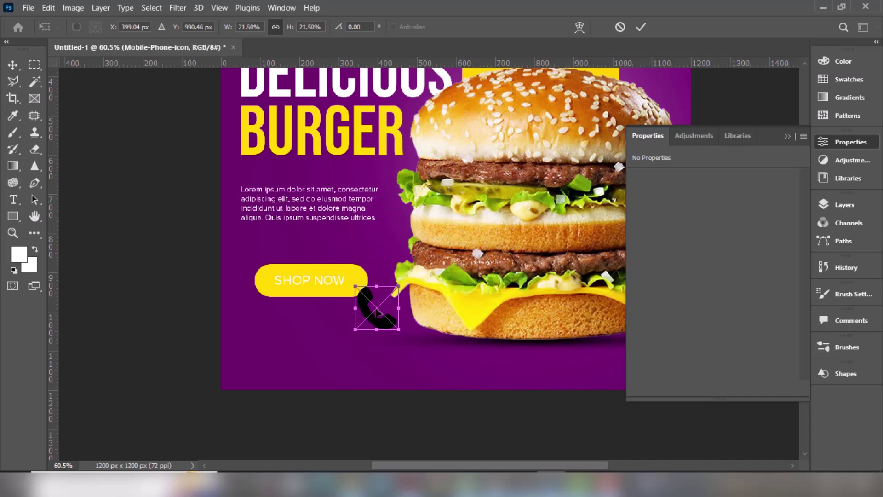
mouse_move(377, 323)
left_mouse_down()
mouse_move(378, 335)
mouse_move(291, 368)
mouse_move(286, 350)
left_mouse_up()
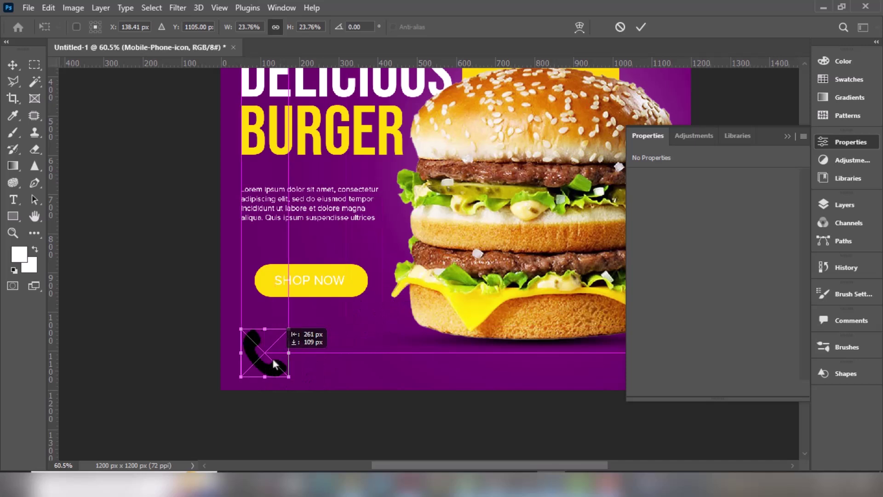
left_click_drag(288, 329, 249, 364)
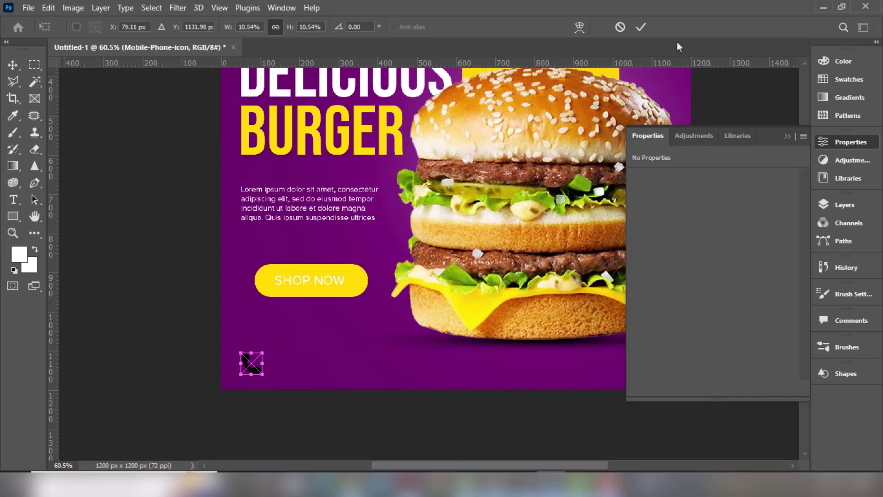
Step: Commit the phone icon's transform and open its Layer Style settings
left_click(641, 28)
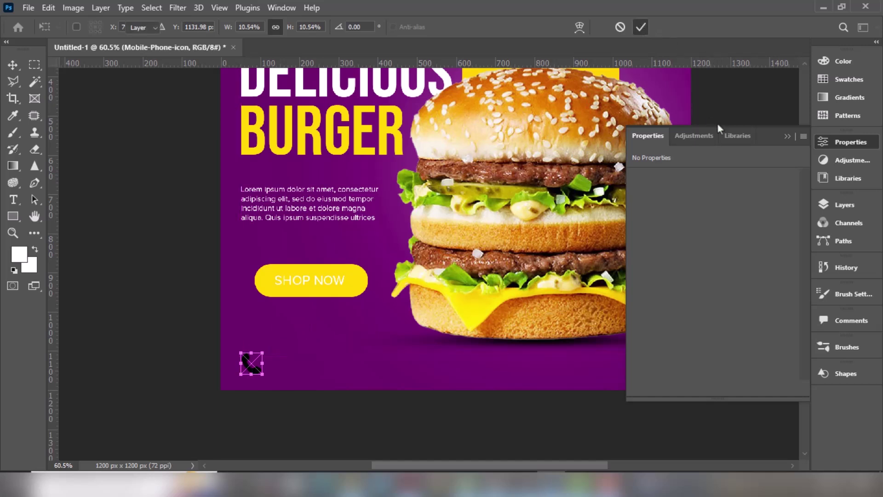
left_click(840, 207)
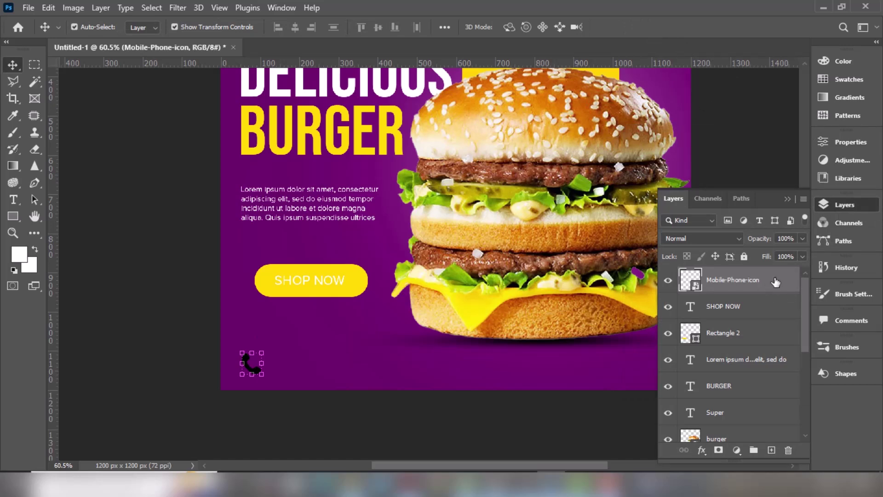
double_click(776, 282)
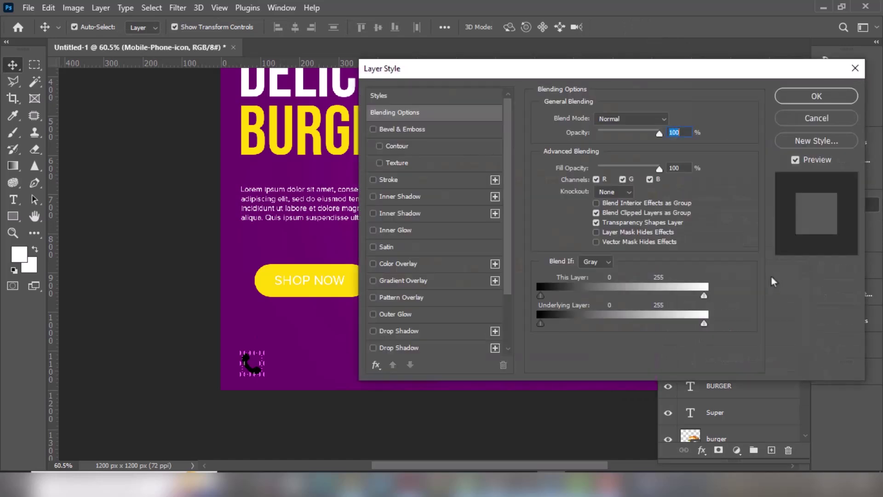
Step: Apply a yellow Color Overlay to the phone icon
left_click(404, 264)
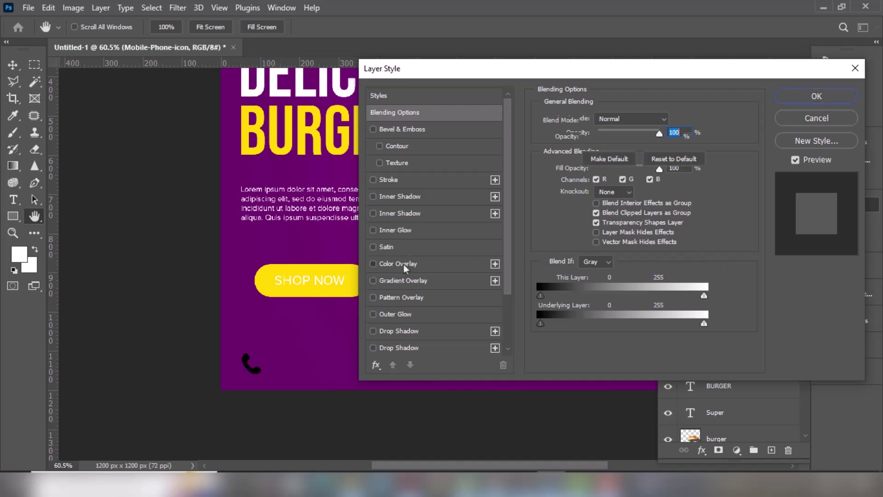
left_click(814, 97)
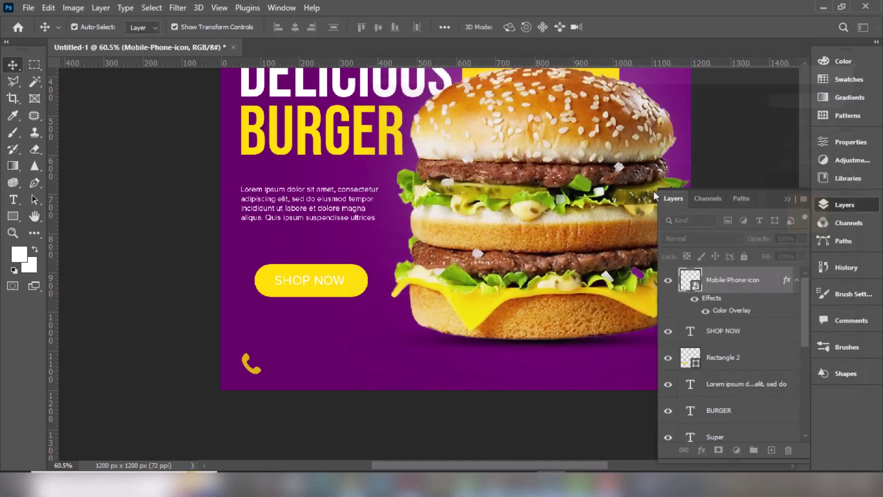
left_click(164, 297)
left_click(12, 200)
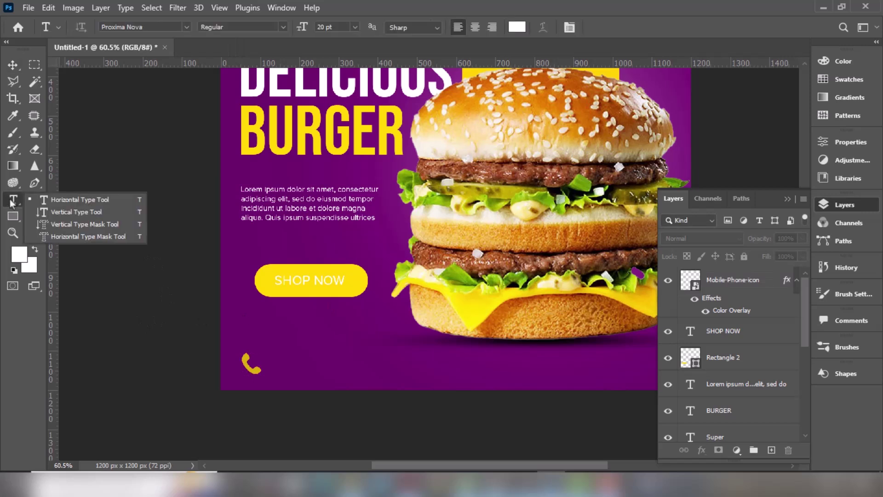
Step: Type the phone number in white beside the icon, scale it to about 166% and align it
left_click(288, 364)
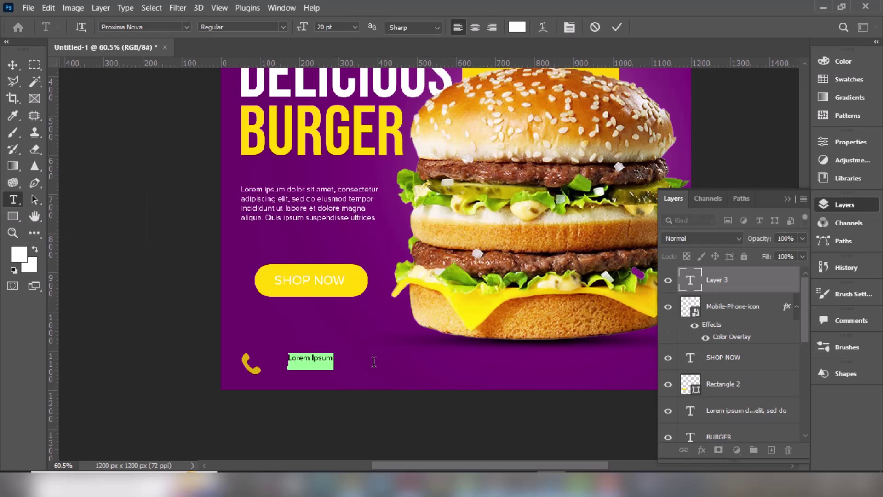
key("BackSpace")
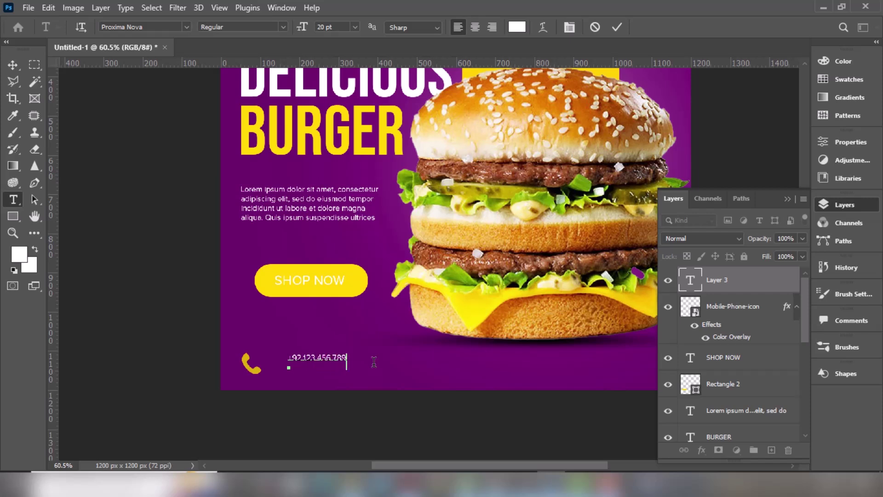
type("+92.123.456.7890")
left_click(13, 64)
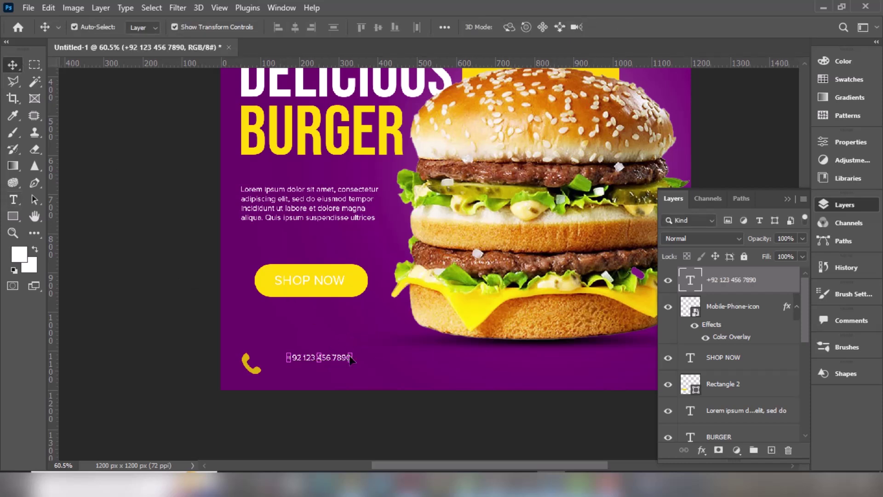
left_click_drag(351, 353, 379, 335)
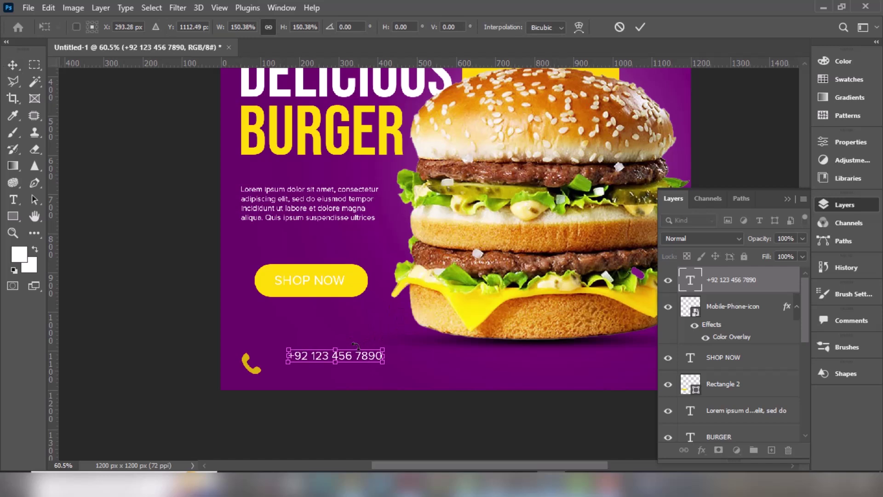
mouse_move(358, 362)
left_mouse_down()
mouse_move(348, 369)
mouse_move(385, 355)
mouse_move(357, 366)
left_mouse_up()
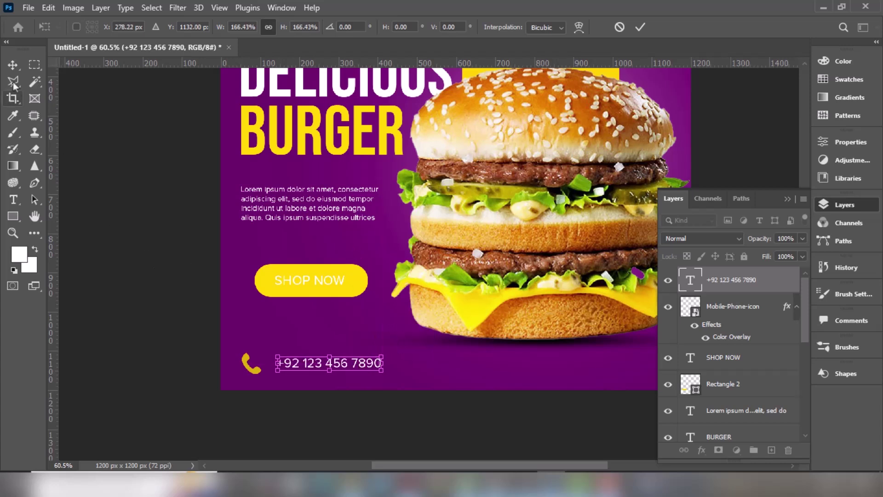
left_click(13, 64)
scroll(446, 216, "down", 2)
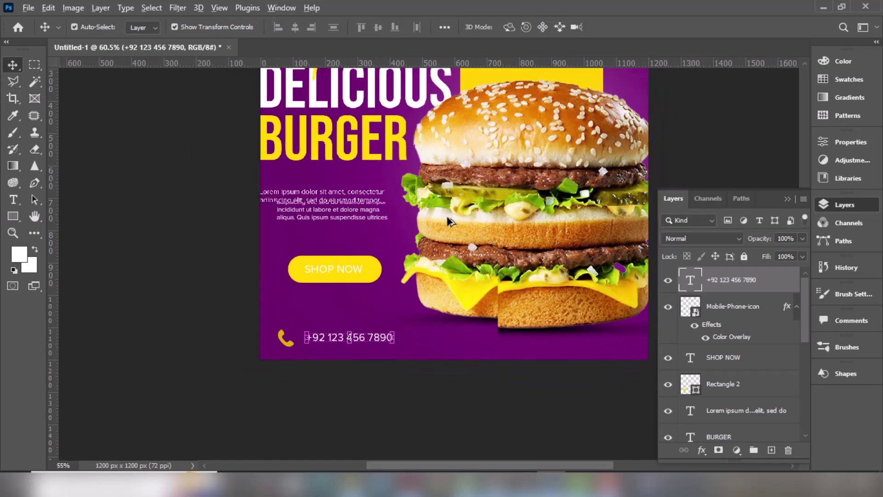
mouse_move(449, 257)
left_mouse_down()
mouse_move(454, 289)
mouse_move(371, 274)
left_mouse_up()
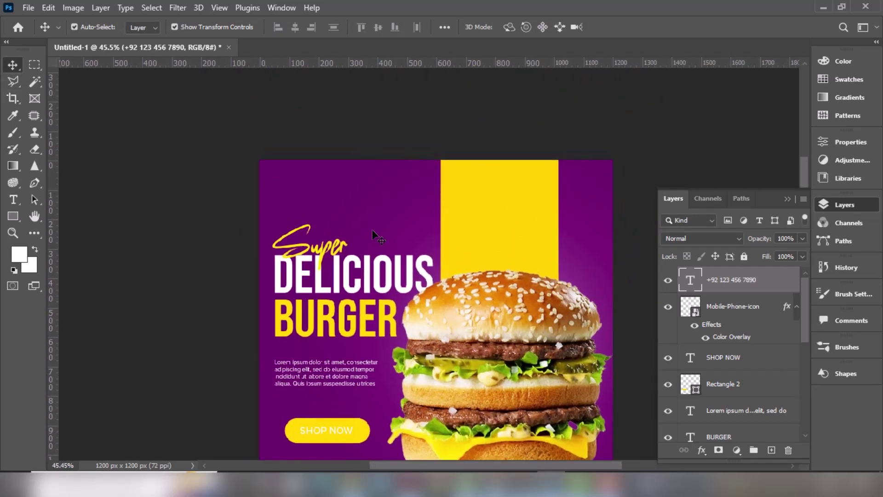
Step: Type LOGO in the Black font weight in the post's top-left corner
left_click(13, 199)
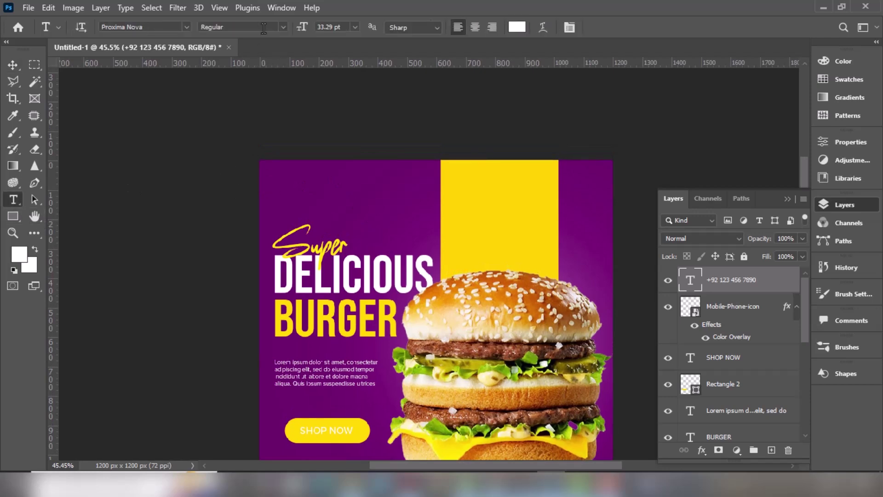
left_click(284, 27)
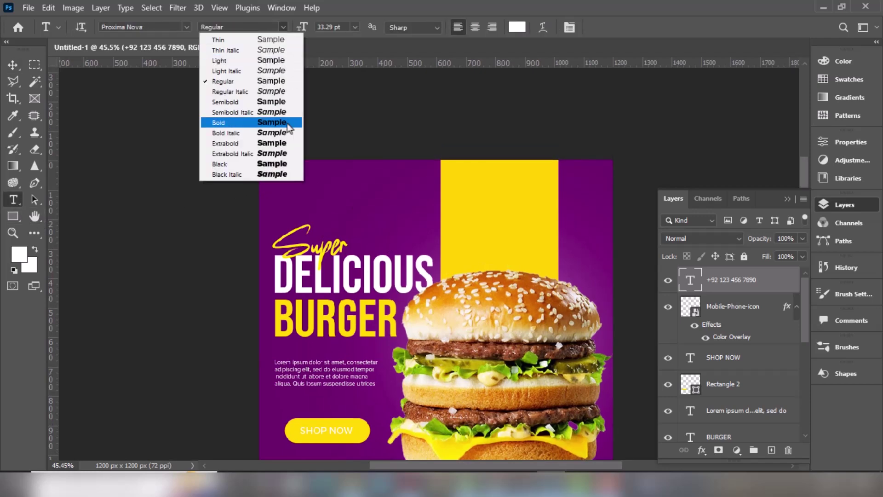
left_click(273, 164)
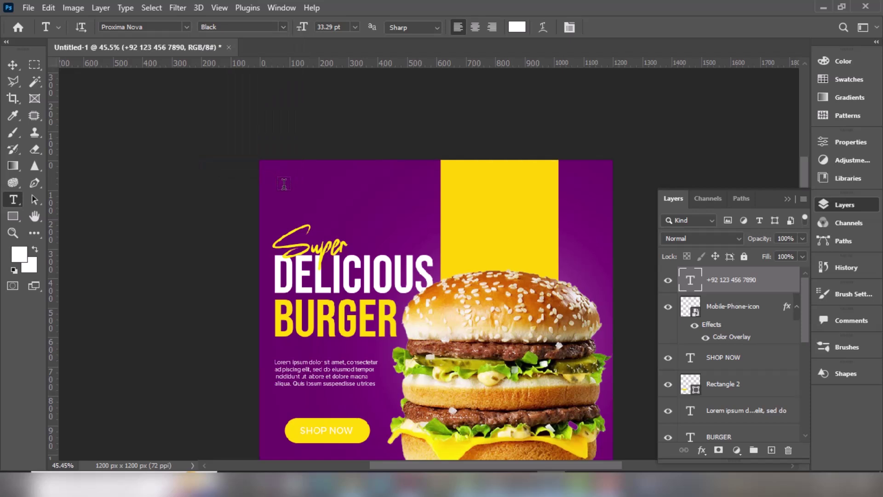
left_click(285, 183)
key("BackSpace")
type("LOGO")
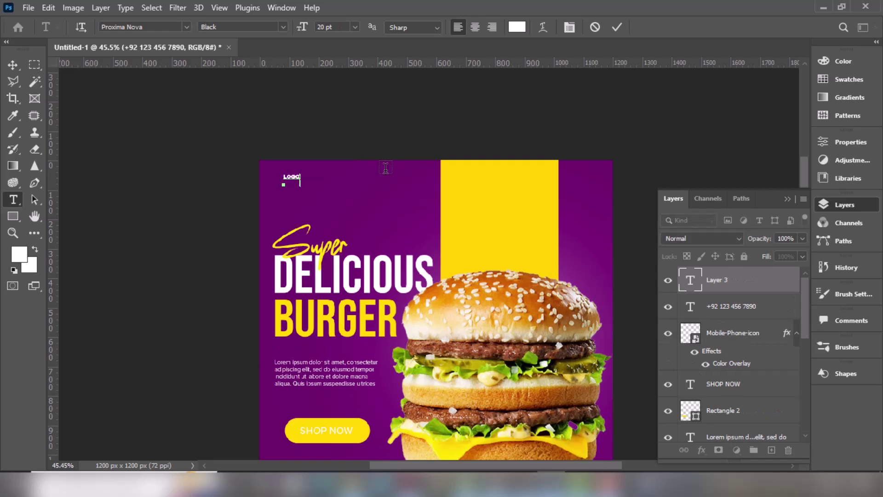
left_click(13, 64)
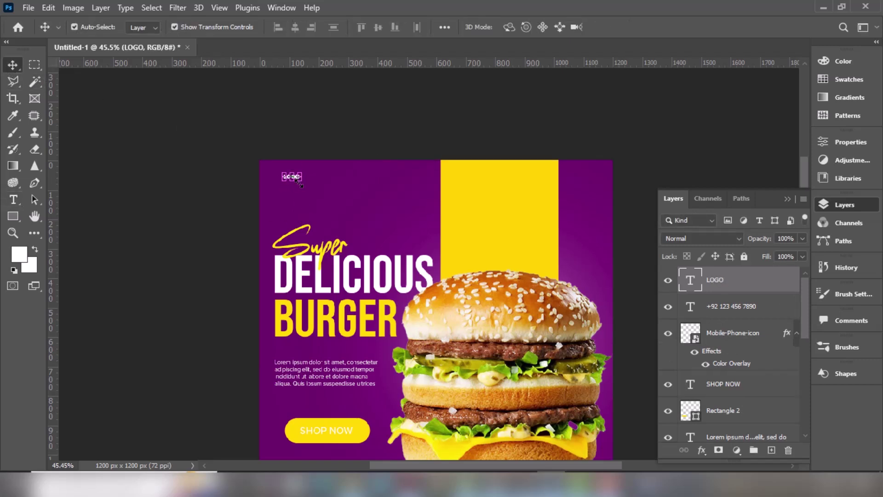
Step: Scale LOGO to about 286% and align it with the headline's left edge, then deselect
mouse_move(302, 184)
left_mouse_down()
mouse_move(328, 210)
mouse_move(318, 195)
left_mouse_up()
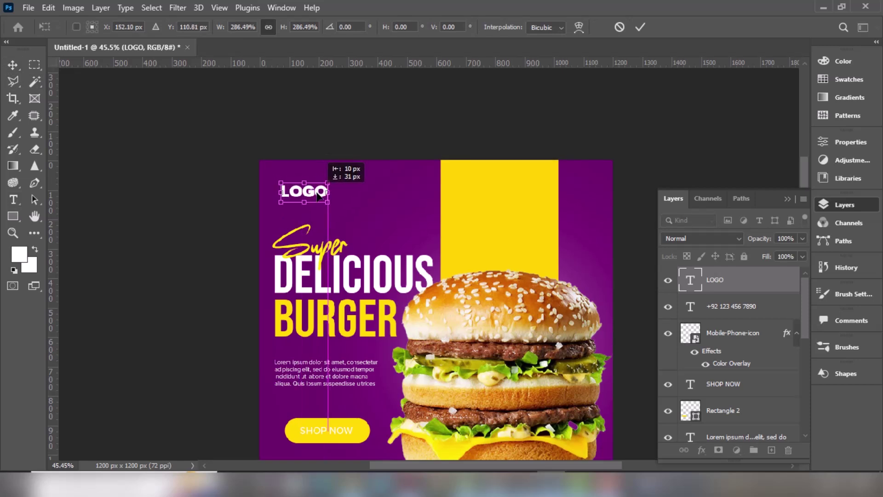
left_click_drag(318, 195, 313, 189)
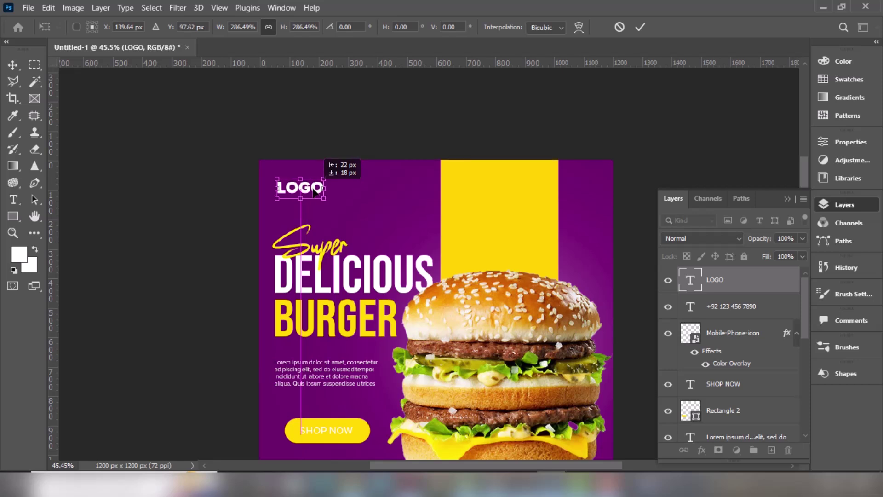
left_click_drag(313, 190, 315, 189)
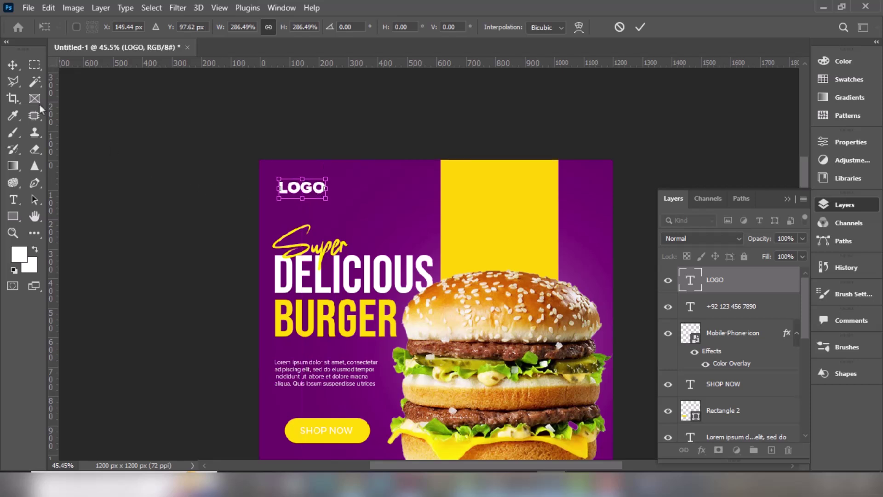
left_click(13, 64)
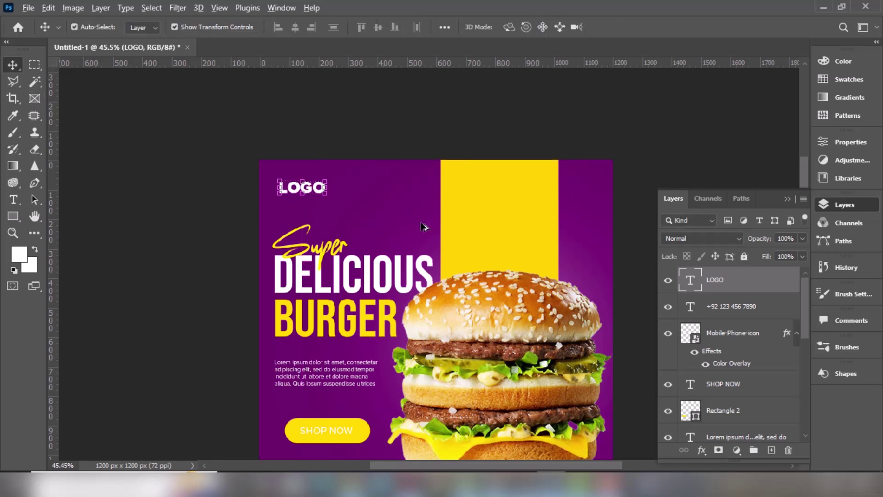
scroll(421, 222, "down", 1)
scroll(429, 236, "down", 1)
mouse_move(465, 240)
left_mouse_down()
mouse_move(447, 224)
mouse_move(434, 229)
left_mouse_up()
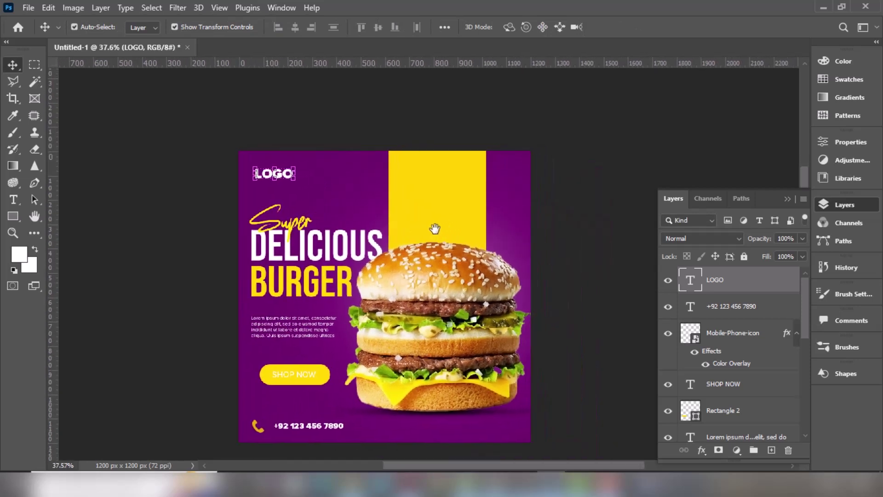
left_click(164, 175)
Step: Draw a 271×271 px circle, Ellipse 1, over the top of the yellow bar
left_click(12, 216)
right_click(13, 216)
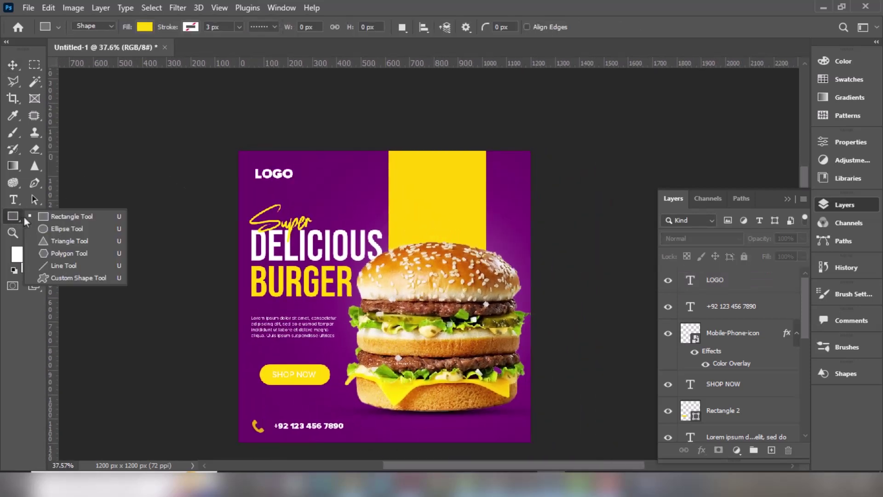
key("shift+u")
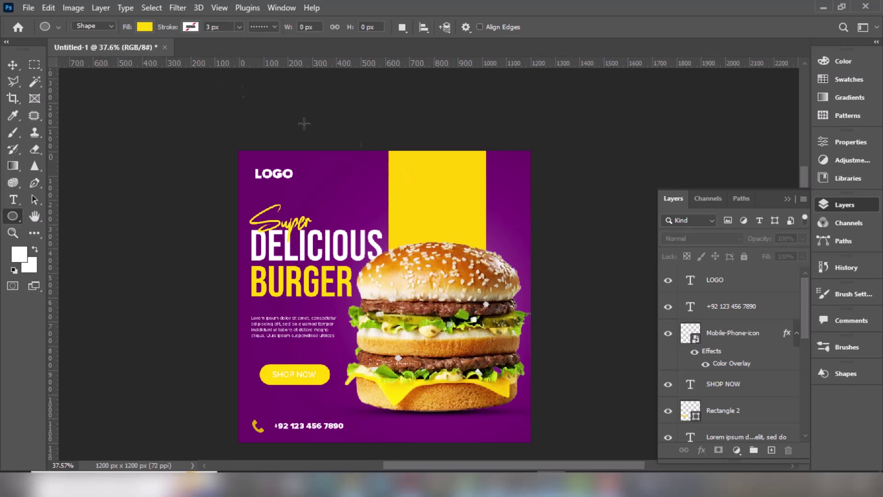
left_click_drag(397, 160, 477, 238)
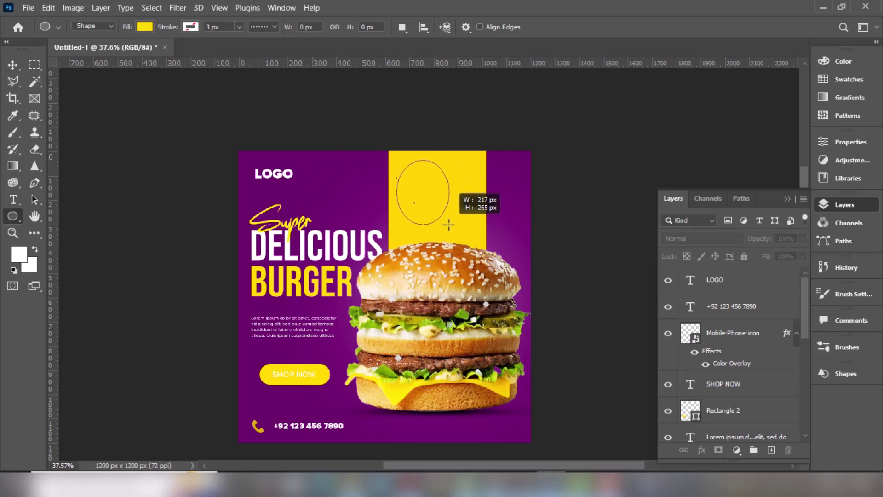
left_click_drag(477, 238, 462, 226)
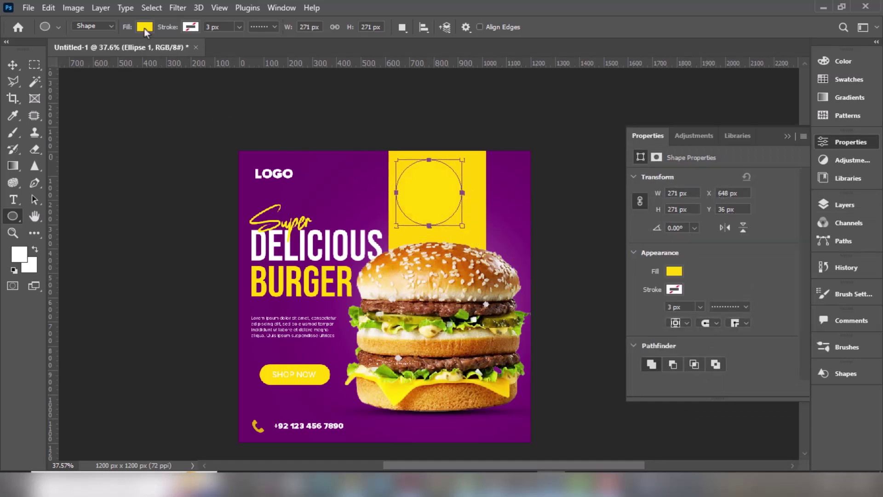
left_click(145, 29)
Step: Give the circle a preset gradient fill and change its right stop to a deeper orange-yellow
left_click(115, 53)
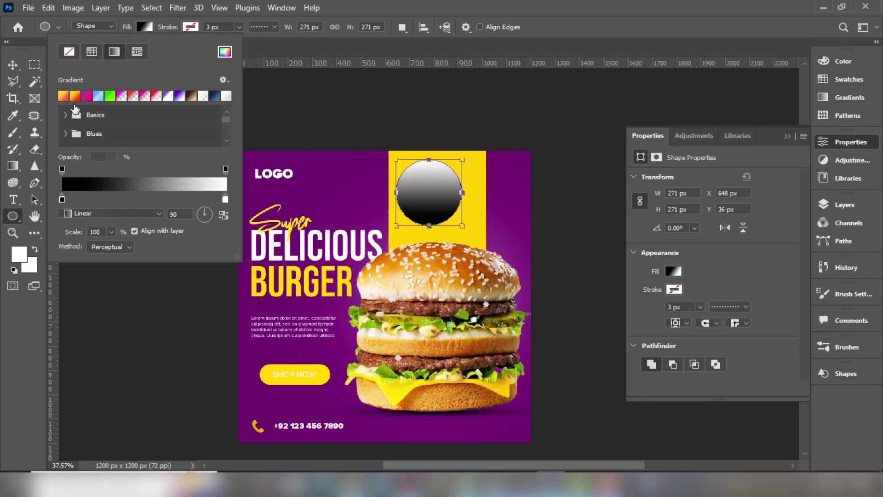
left_click(66, 98)
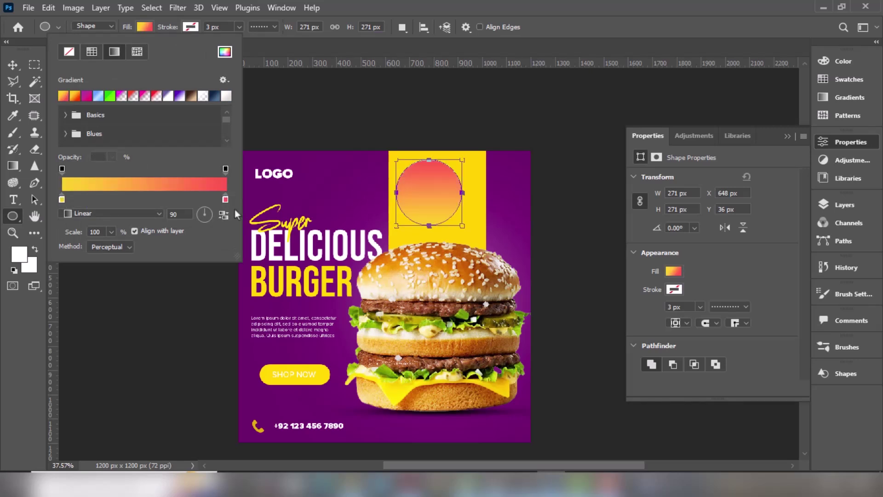
double_click(225, 199)
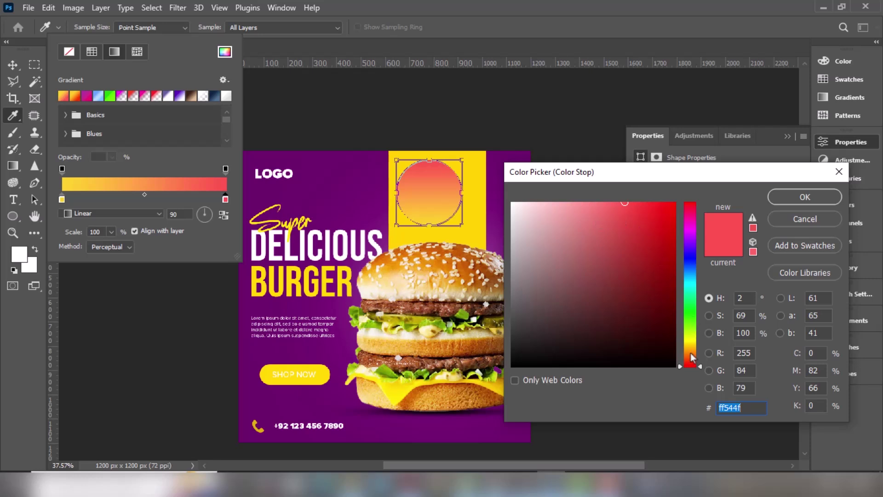
left_click_drag(692, 360, 690, 341)
left_click_drag(659, 264, 674, 243)
left_click_drag(701, 339, 700, 345)
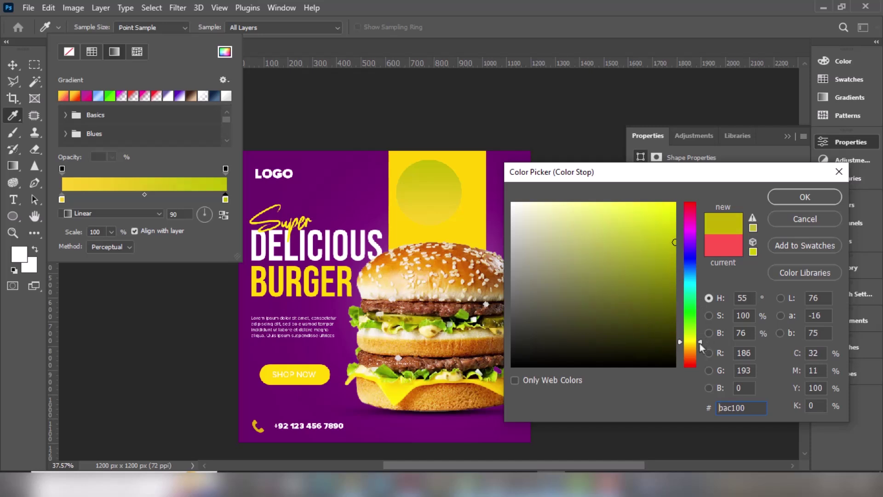
left_click_drag(672, 255, 677, 212)
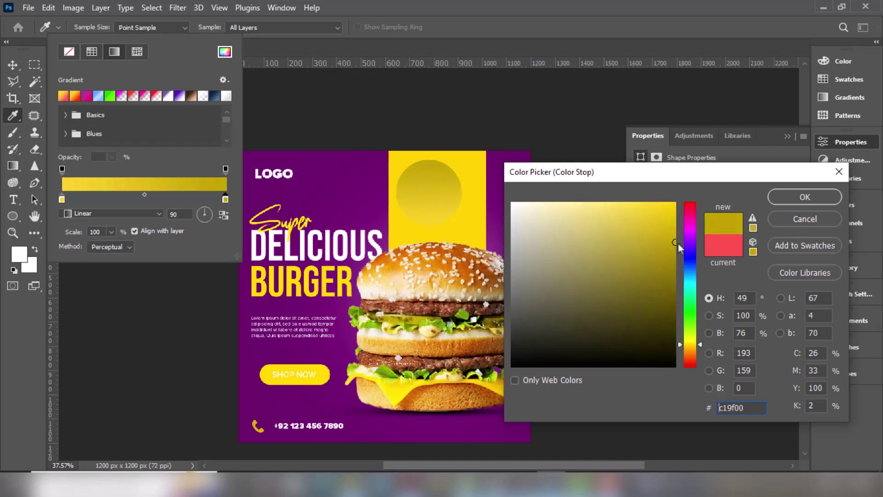
left_click_drag(677, 212, 675, 219)
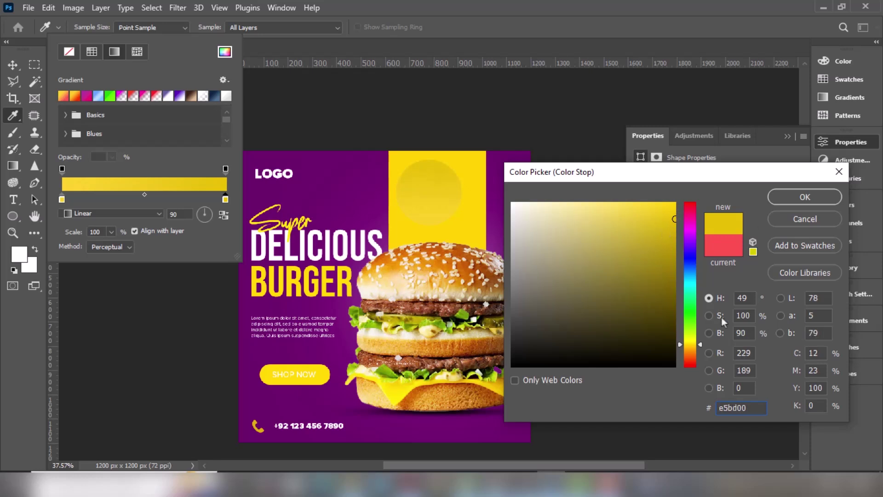
left_click_drag(701, 344, 702, 349)
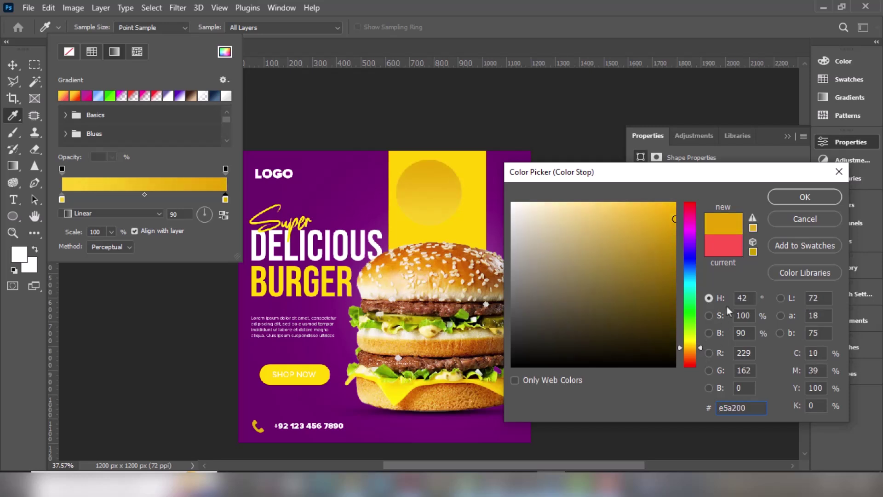
left_click(780, 199)
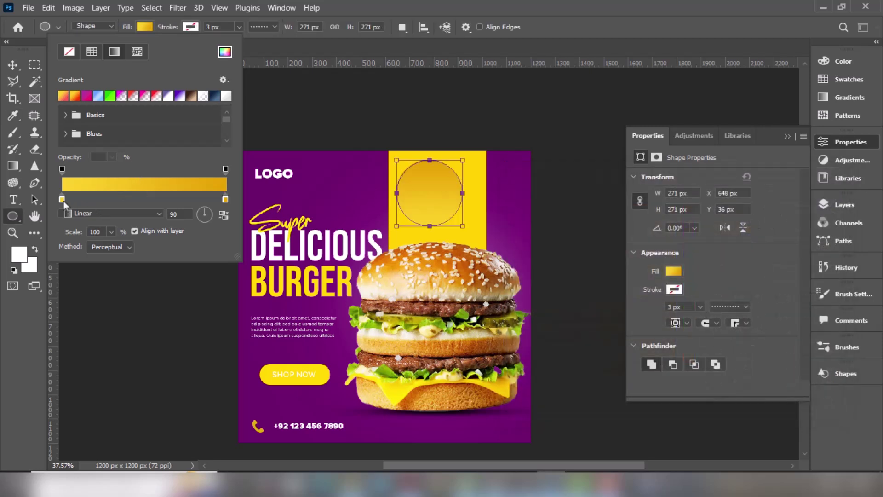
Step: Set the gradient's left stop to a fully bright yellow
double_click(62, 200)
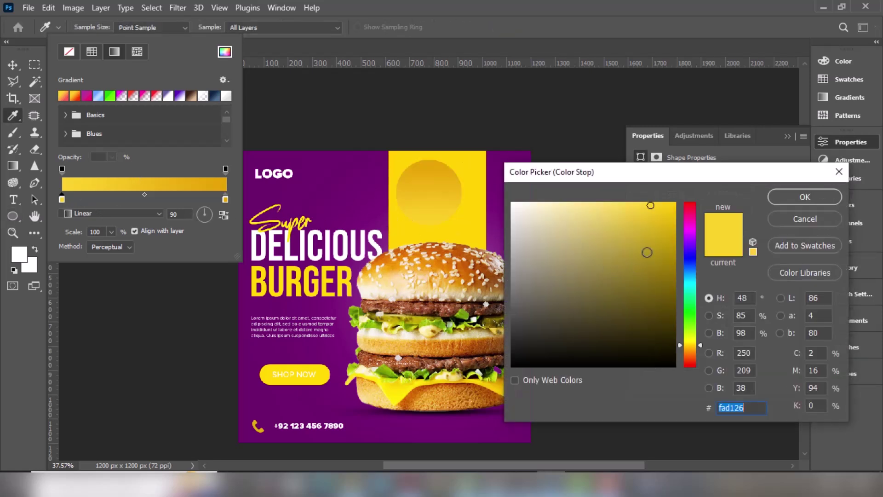
left_click_drag(657, 214, 645, 215)
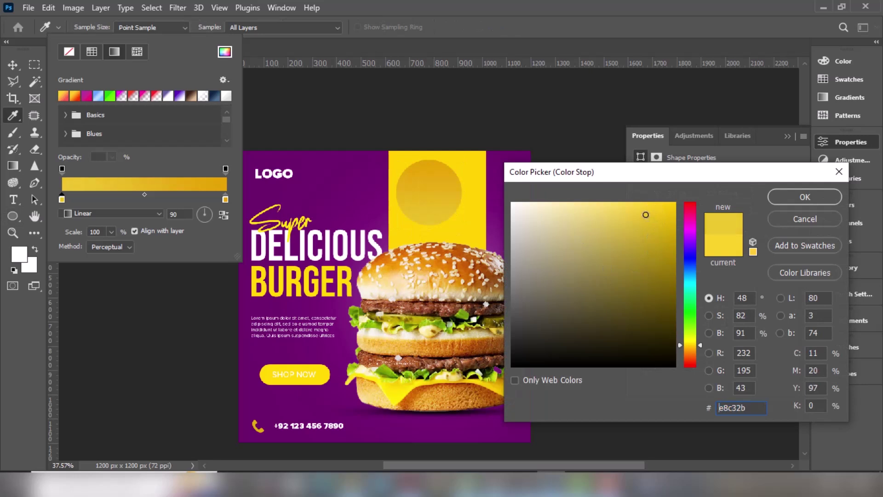
mouse_move(645, 215)
left_mouse_down()
mouse_move(675, 201)
mouse_move(673, 216)
mouse_move(674, 209)
left_mouse_up()
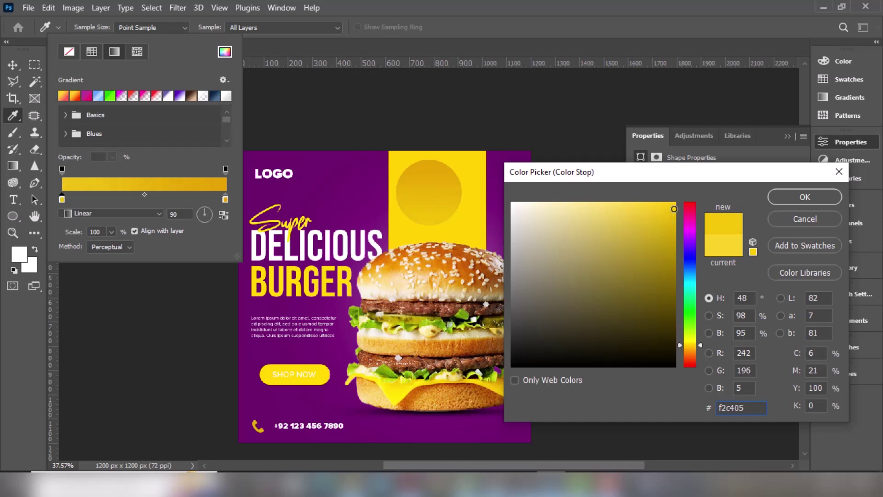
left_click(778, 199)
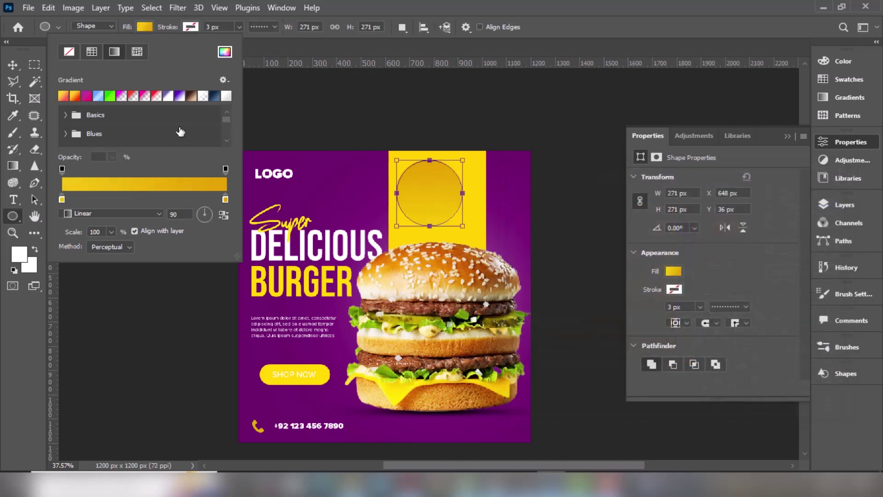
left_click(13, 64)
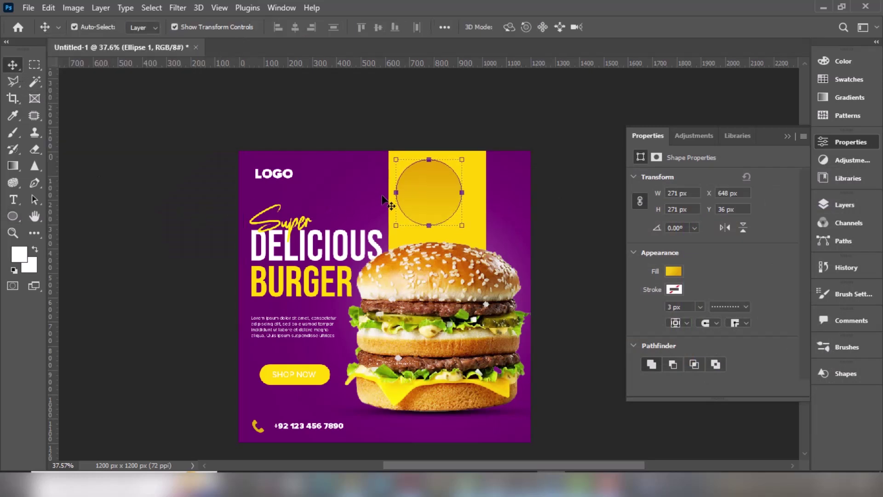
Step: Move the gradient circle lower in the yellow bar and scale it to about 236 px
left_click_drag(424, 197, 433, 209)
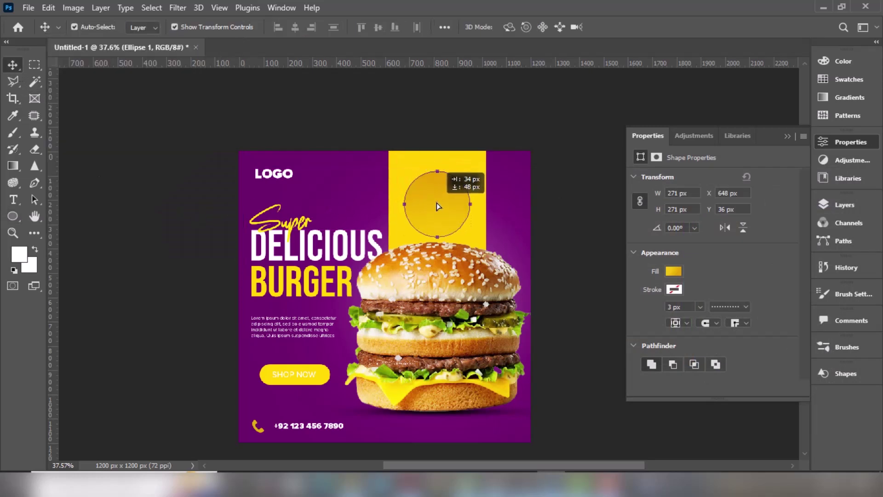
left_click_drag(472, 173, 466, 182)
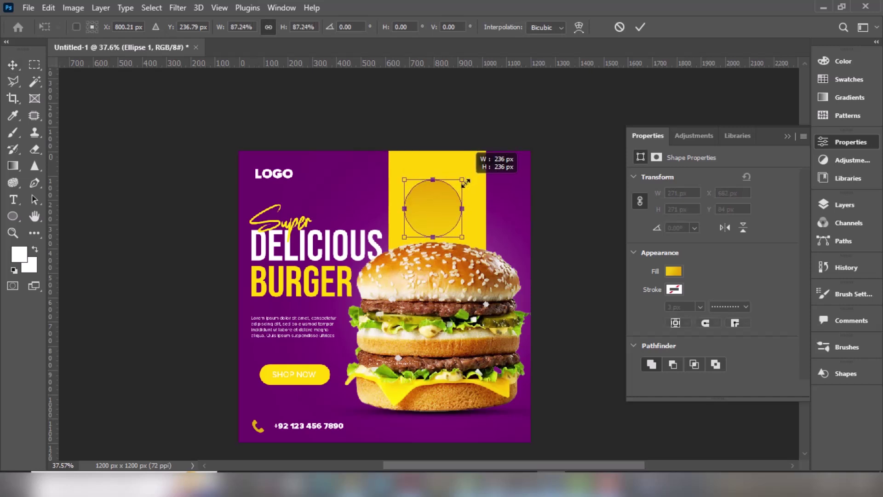
left_click_drag(434, 208, 437, 205)
left_click(639, 28)
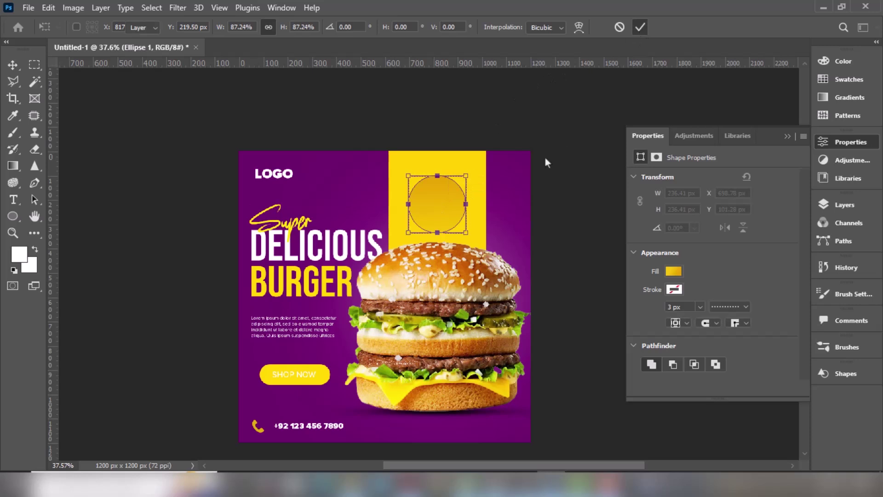
Step: Deselect, zoom in on the yellow bar, and reselect the gradient circle
left_click(437, 211)
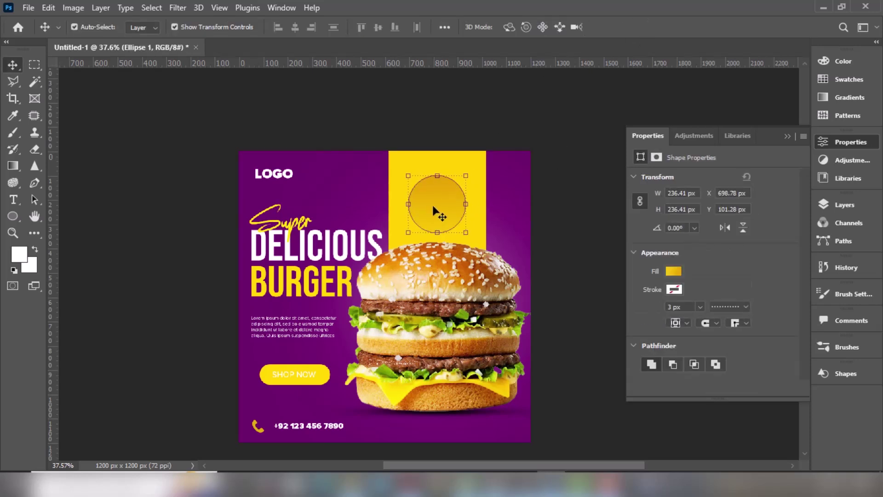
left_click(539, 200)
scroll(425, 230, "up", 3)
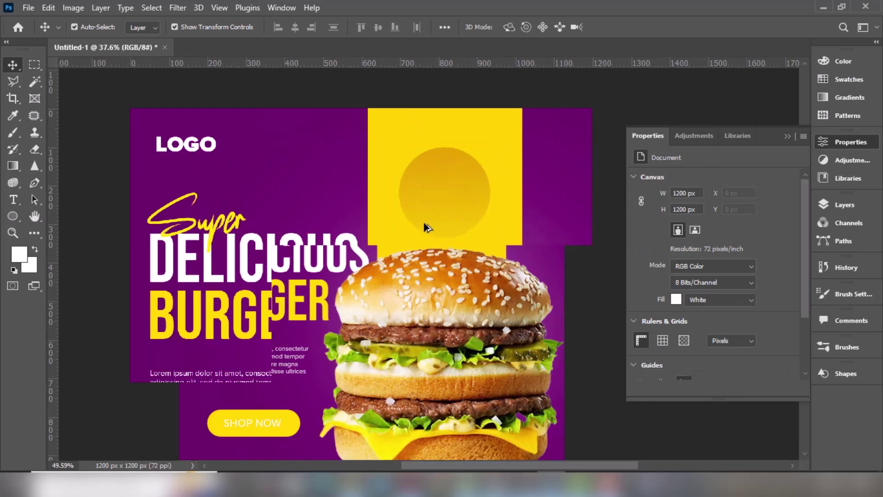
scroll(425, 227, "up", 2)
scroll(438, 216, "up", 2)
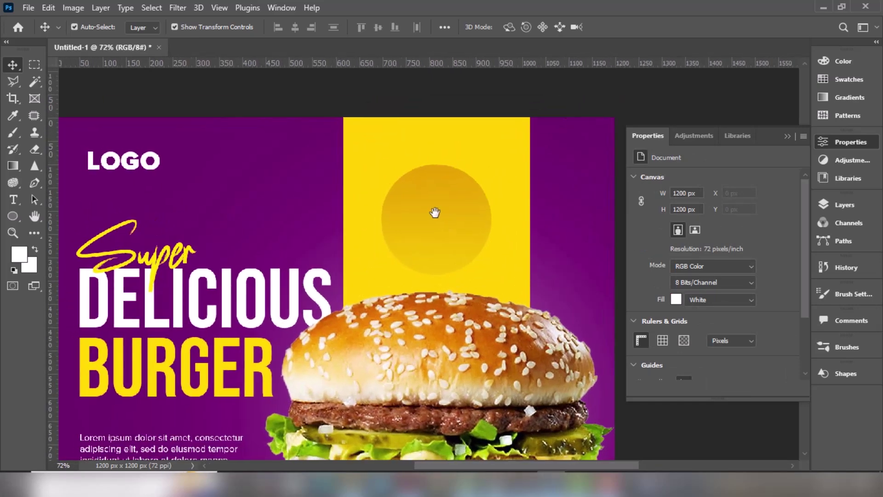
left_click(426, 218)
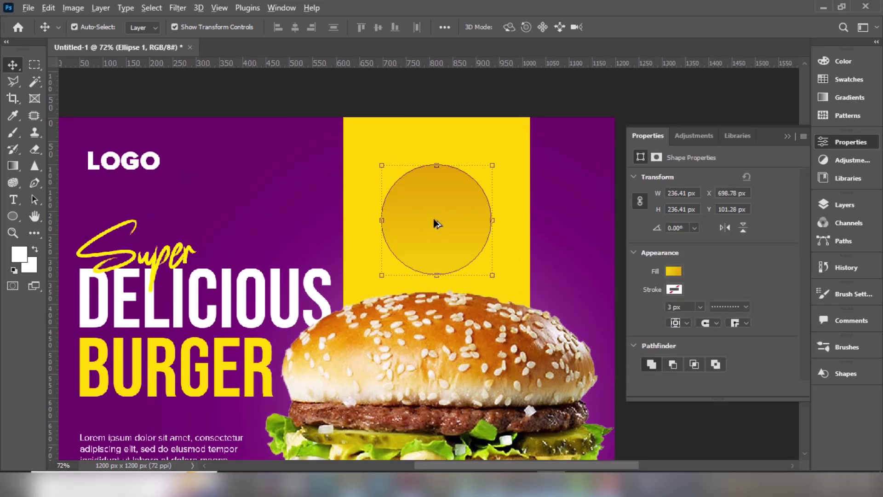
Step: Duplicate the gradient circle in place and shrink the copy to about 196 px
left_click_drag(436, 223, 446, 223)
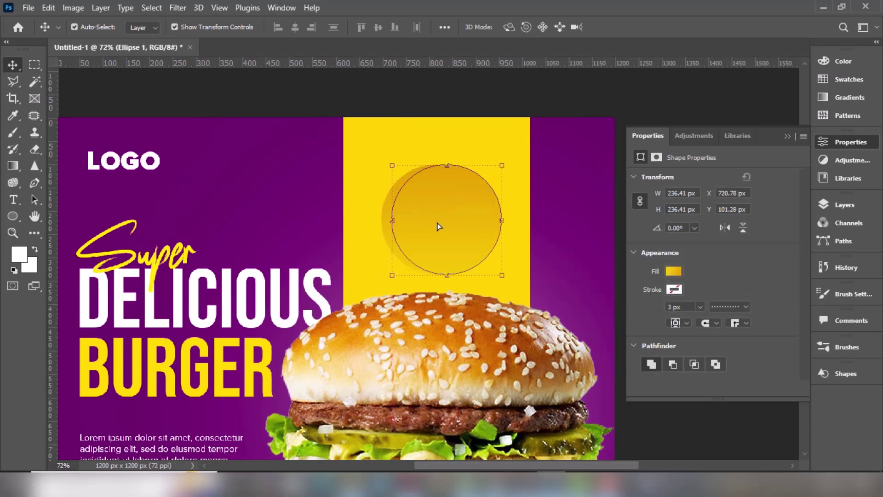
left_click_drag(439, 226, 428, 226)
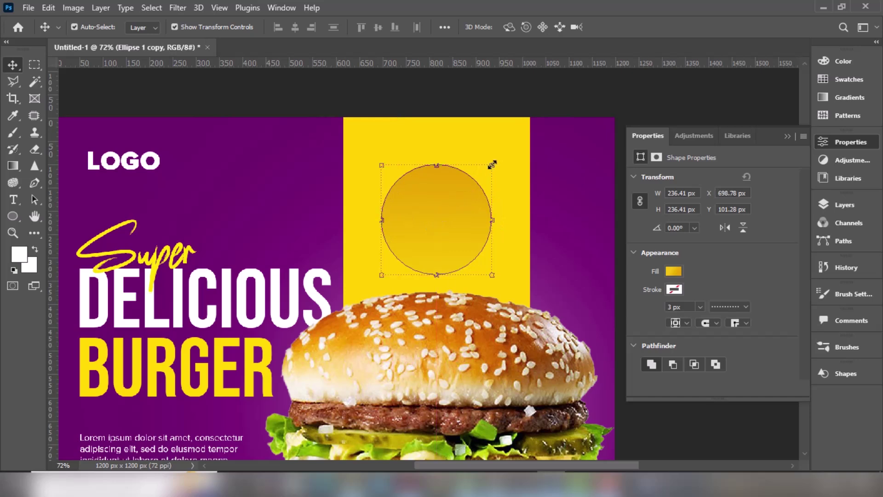
left_click_drag(490, 168, 482, 176)
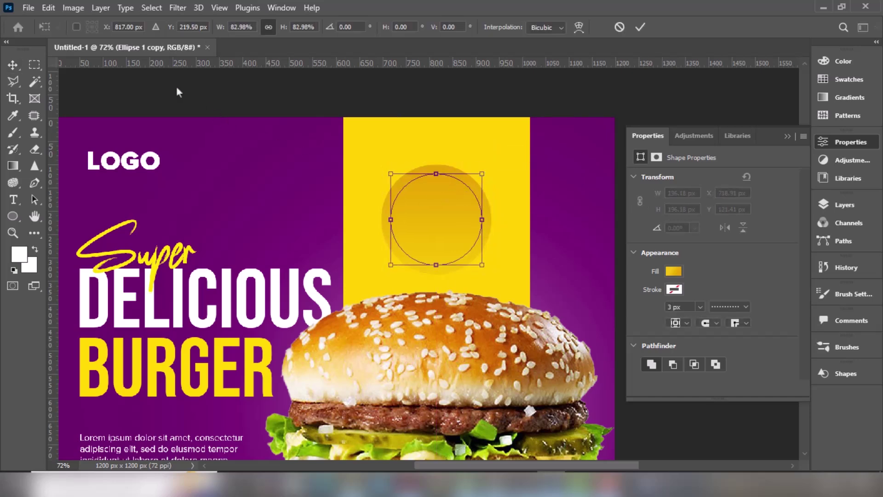
left_click(13, 215)
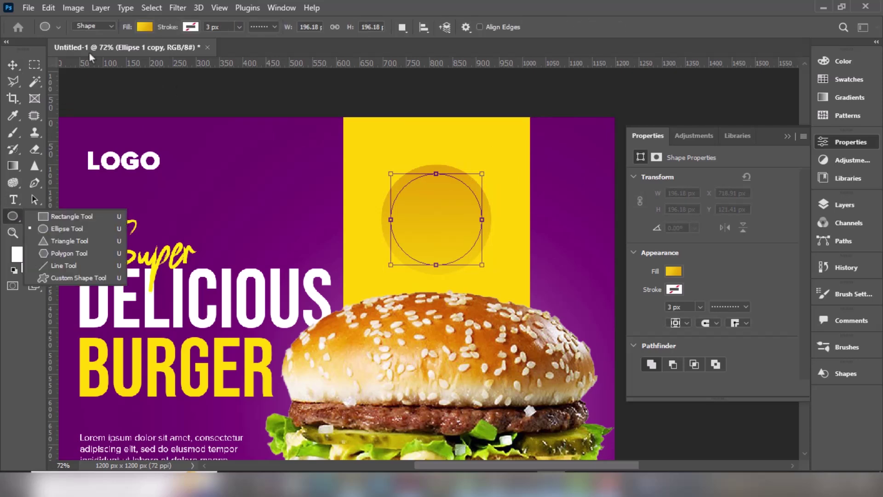
Step: Give the copy no fill and a white dotted stroke, then enlarge it to about 214 px
left_click(144, 27)
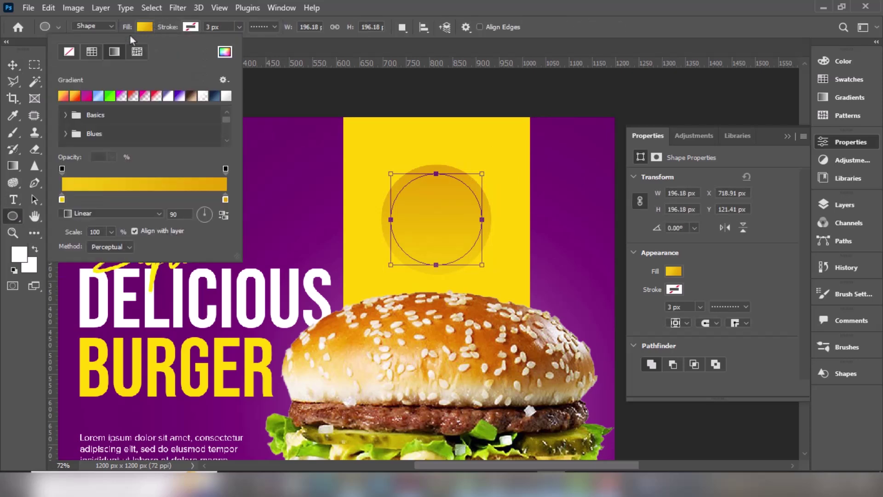
left_click(70, 52)
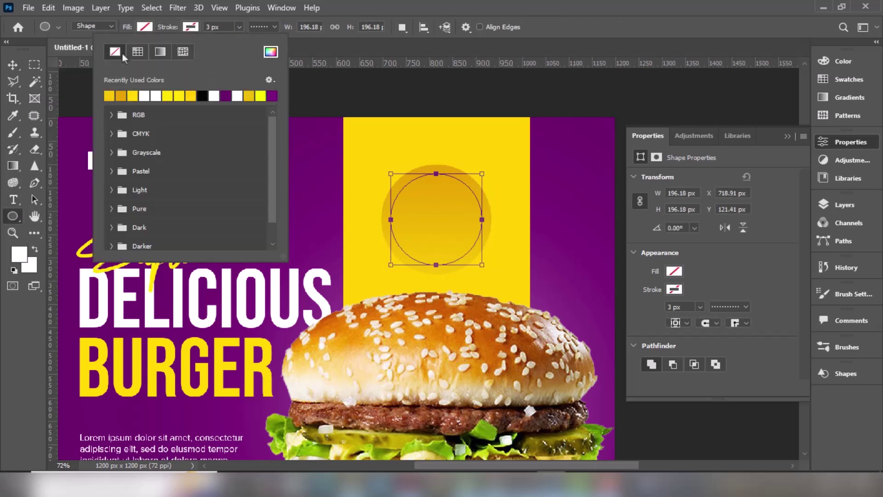
left_click(143, 96)
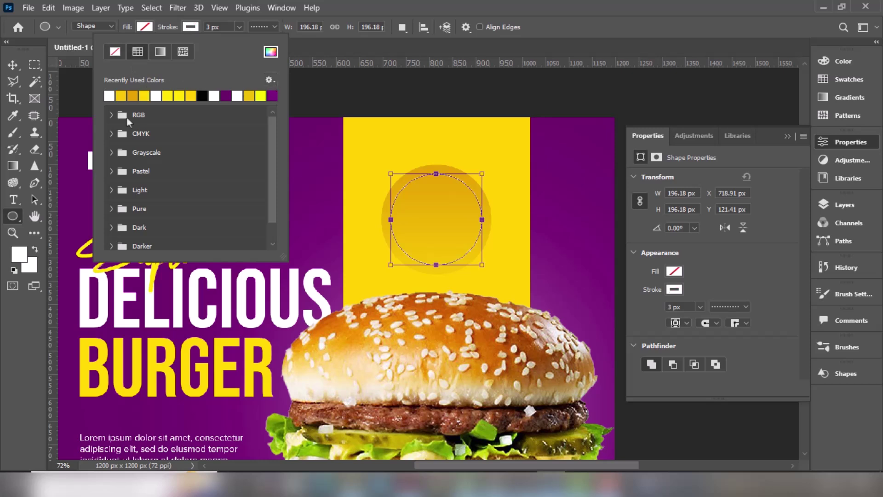
left_click(13, 65)
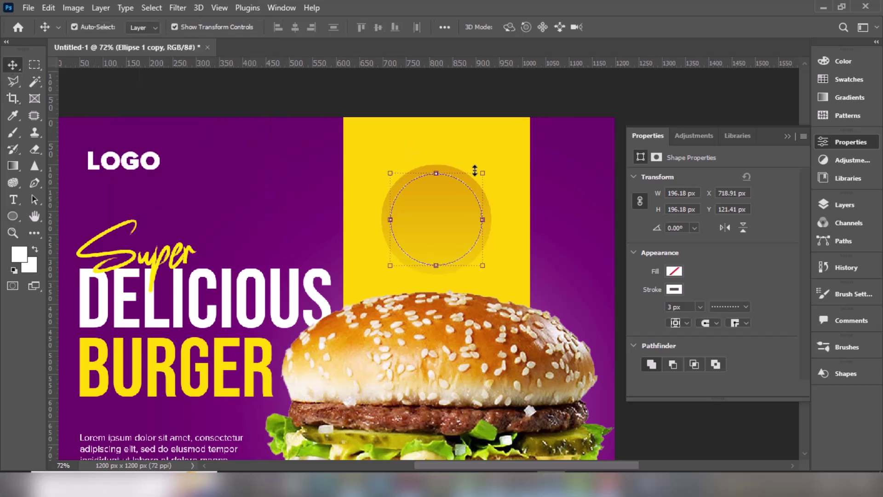
left_click_drag(482, 173, 487, 170)
left_click(636, 29)
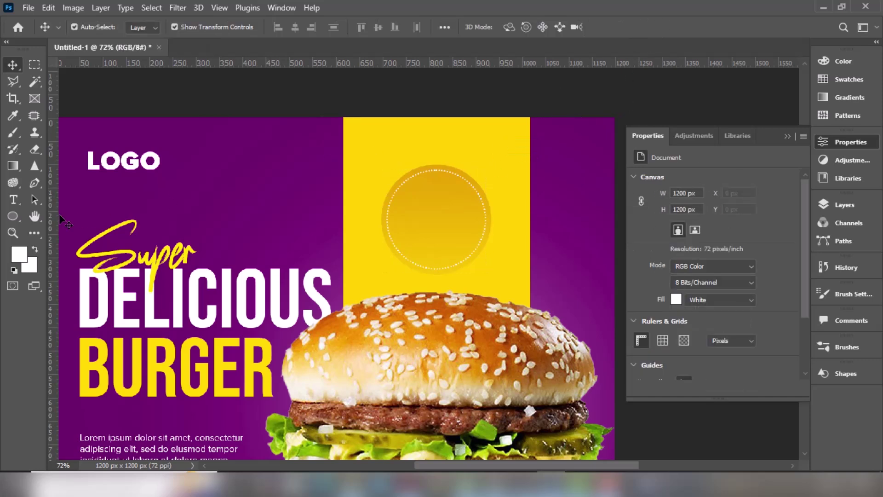
Step: Type '50%' inside the badge circle and set its font to Bebas Neue
left_click(13, 199)
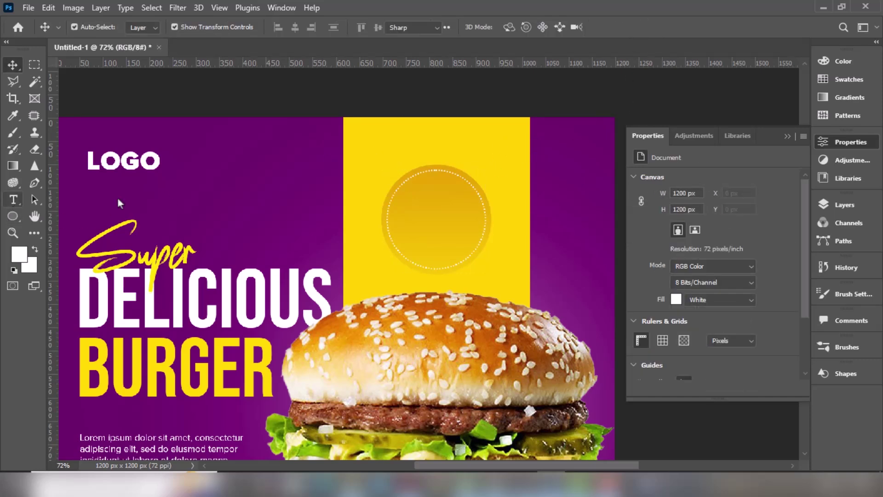
left_click(407, 201)
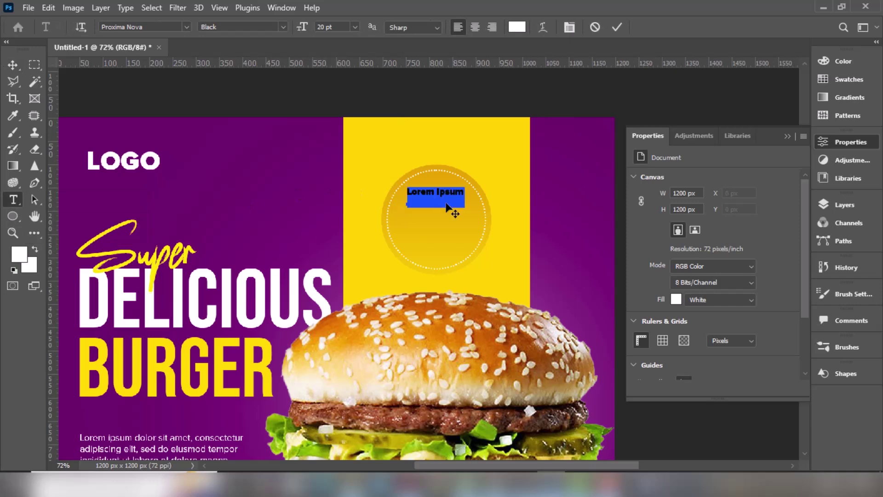
type("50")
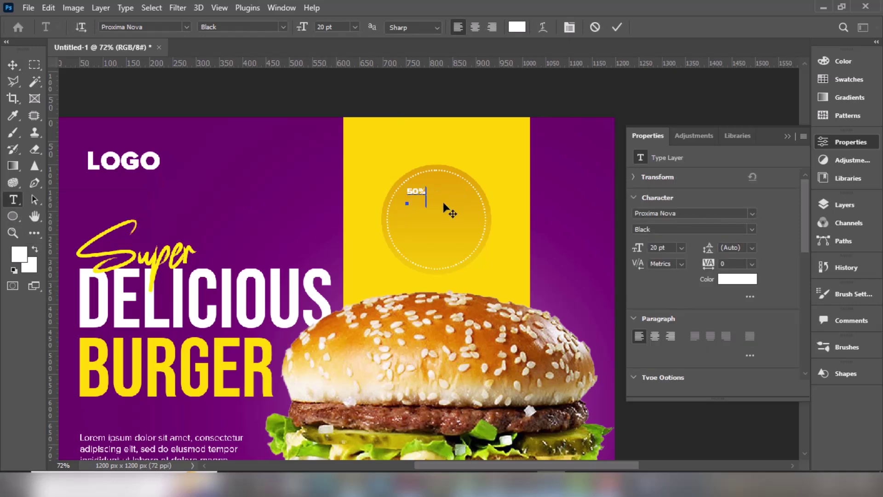
left_click(13, 66)
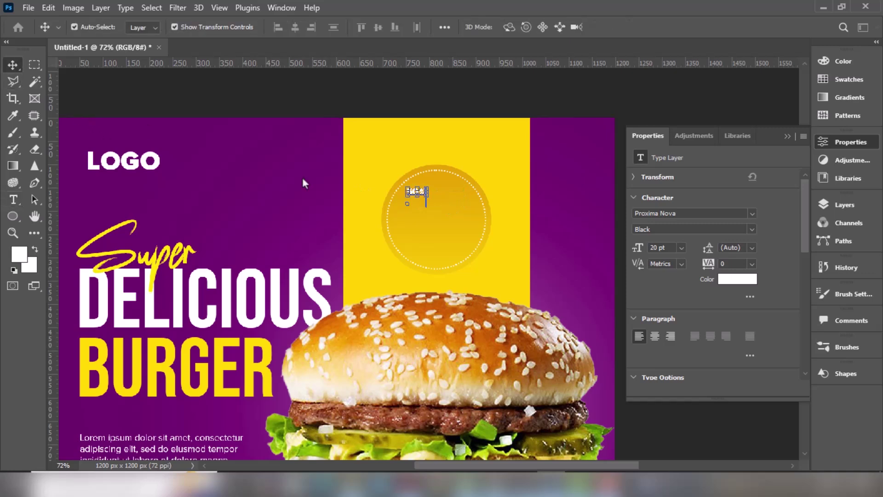
left_click(753, 214)
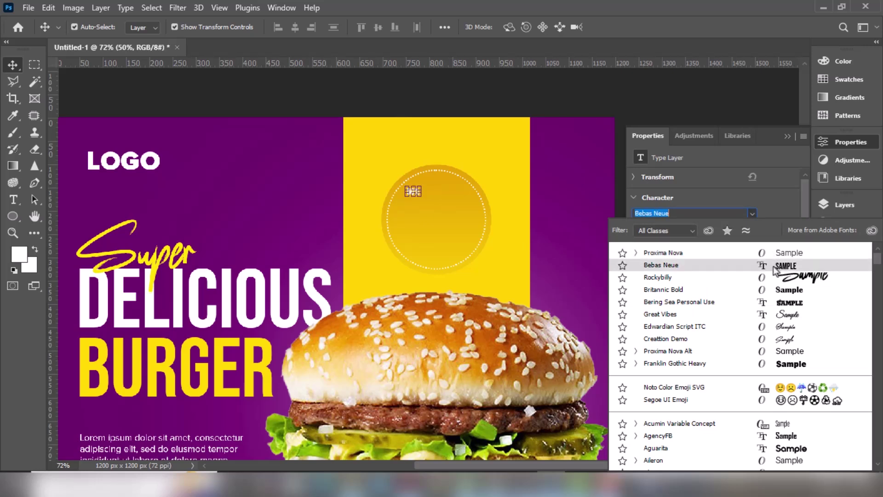
left_click(415, 189)
left_click(419, 193)
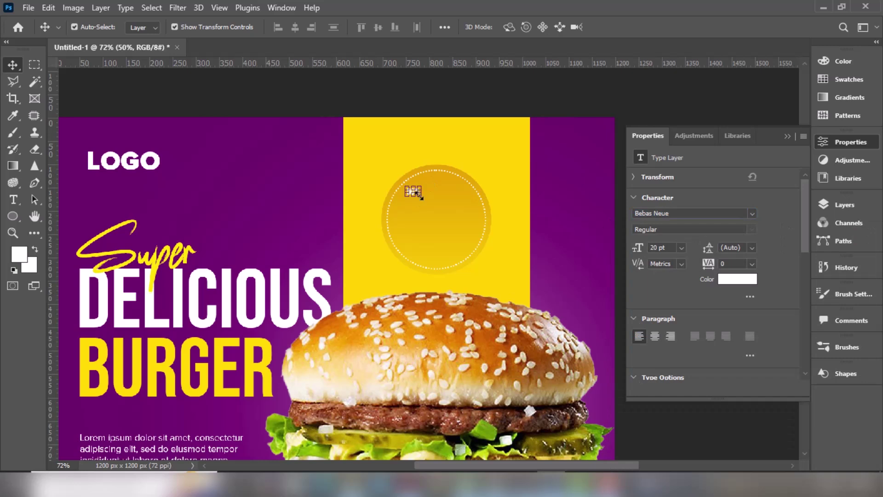
Step: Enlarge and centre the 50% text in the badge, then place a copy below it
left_click_drag(416, 193, 453, 215)
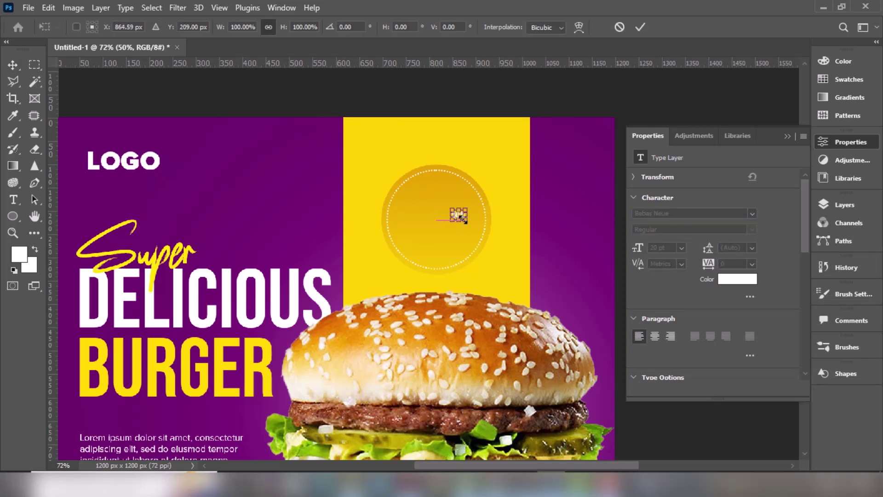
mouse_move(451, 208)
left_mouse_down()
mouse_move(399, 174)
mouse_move(440, 205)
left_mouse_up()
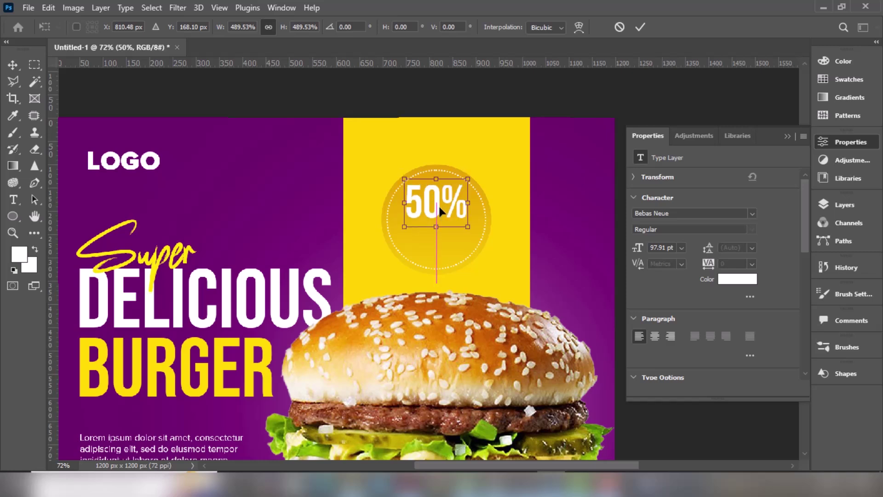
mouse_move(440, 205)
left_mouse_down()
mouse_move(405, 208)
mouse_move(430, 206)
left_mouse_up()
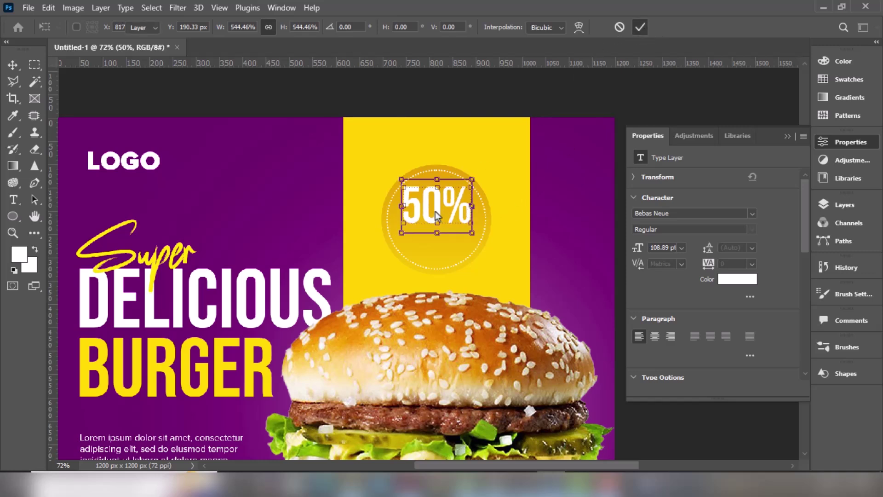
key("Return")
left_click_drag(437, 197, 440, 238)
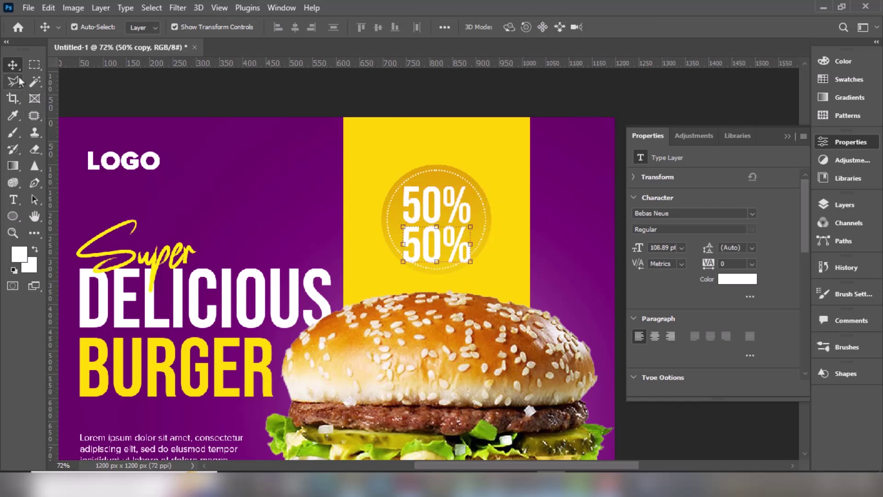
Step: Change the lower 50% copy to 'OFF' and shrink it
left_click(13, 199)
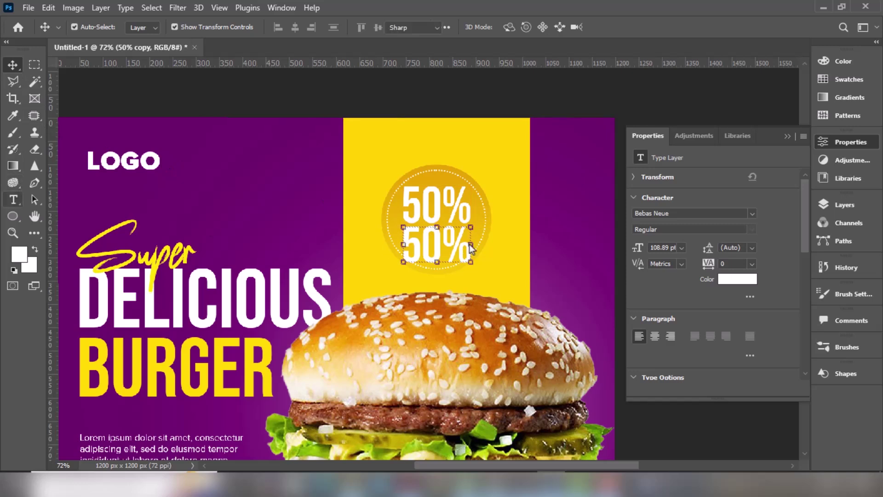
left_click_drag(467, 246, 397, 246)
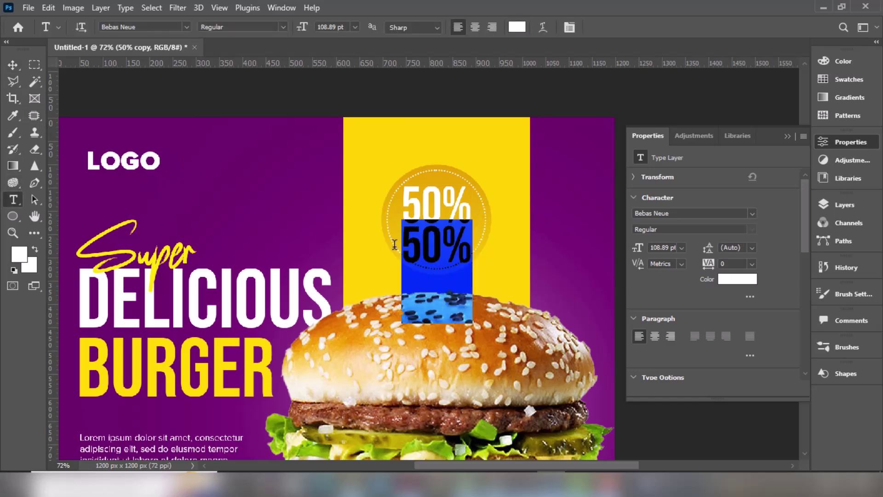
type("OF")
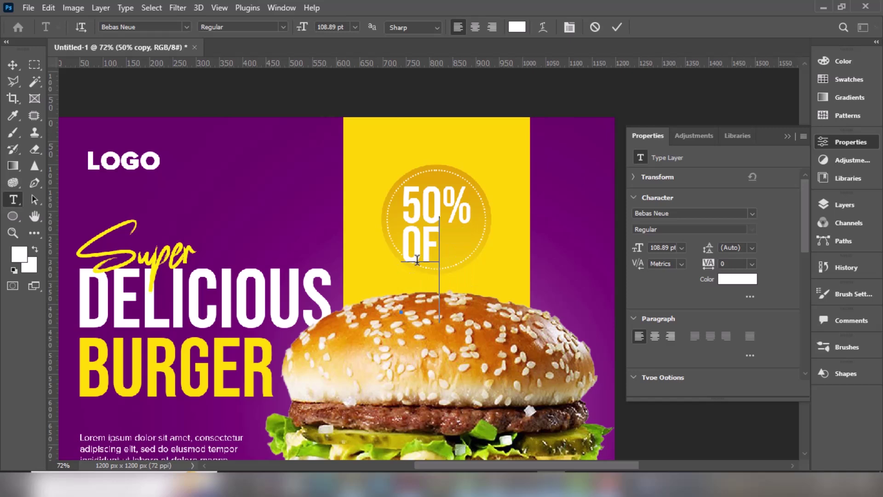
type("F")
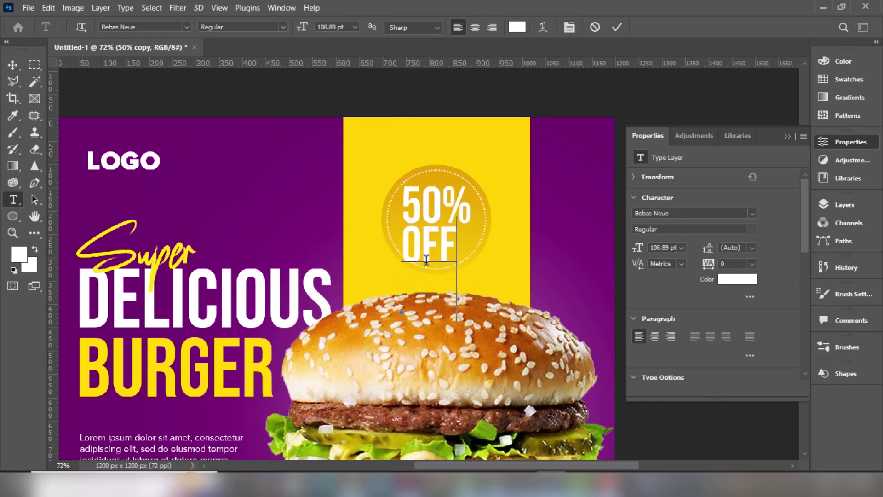
left_click(13, 66)
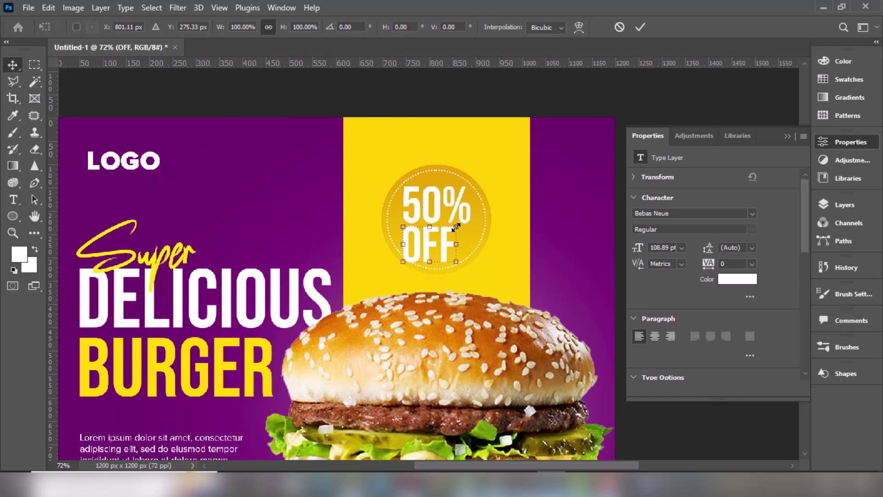
left_click_drag(457, 226, 454, 220)
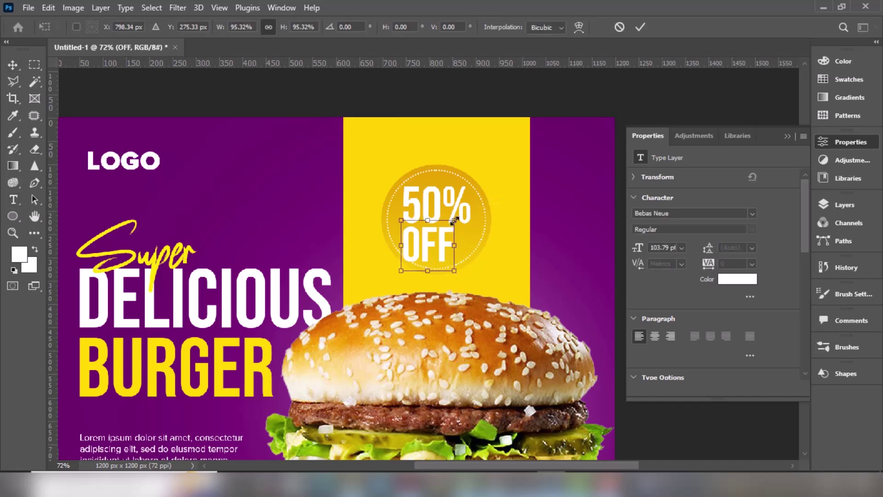
left_click_drag(449, 217, 441, 248)
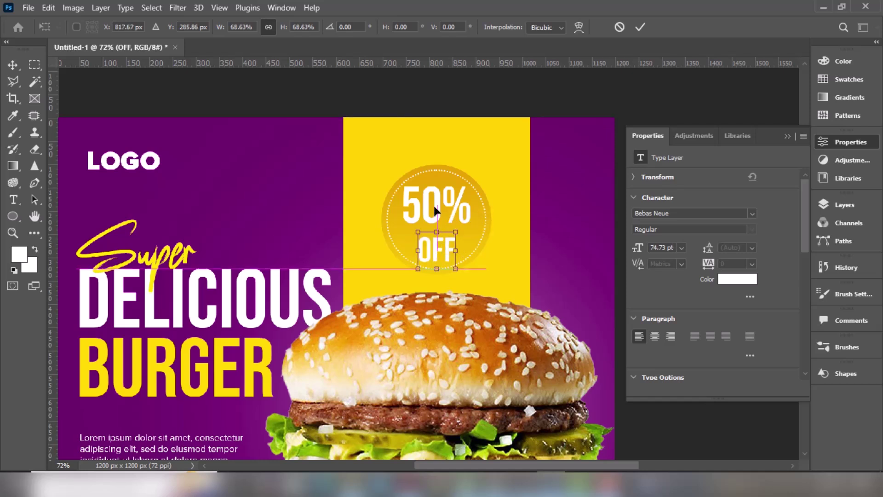
left_click(12, 64)
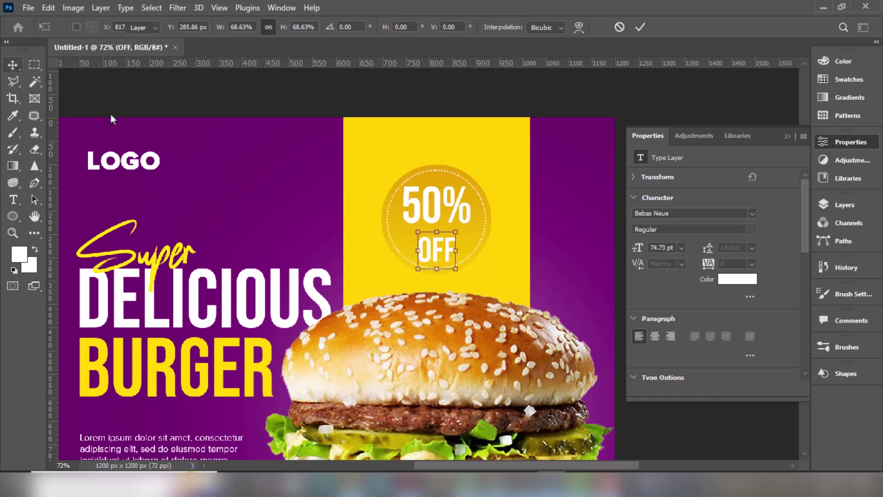
Step: Enlarge the 50% text and the OFF text slightly to balance the badge
left_click(431, 203)
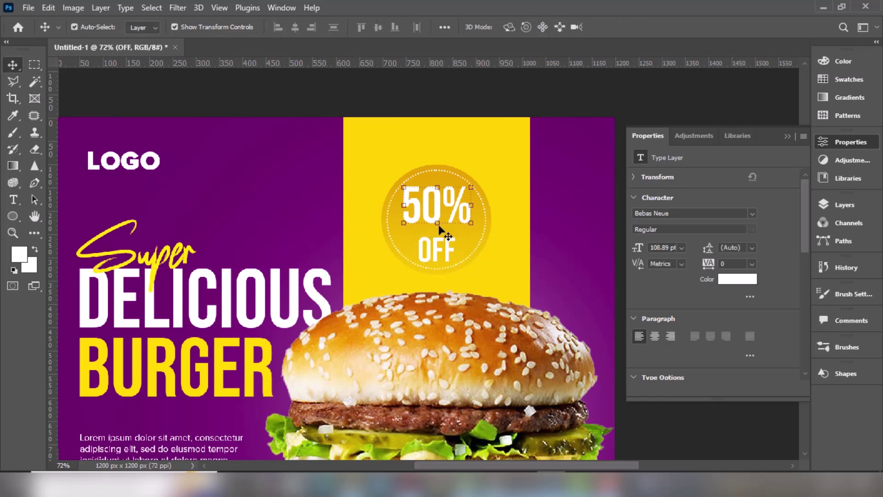
key("ctrl+t")
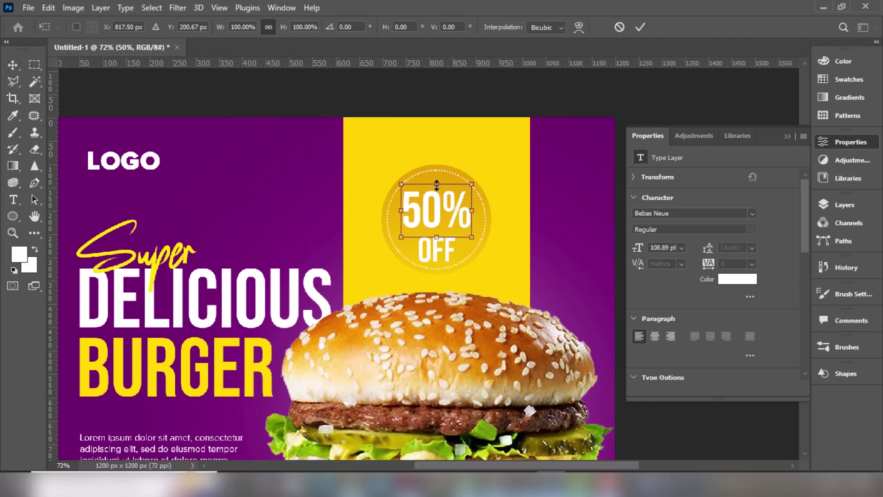
left_click_drag(436, 185, 436, 182)
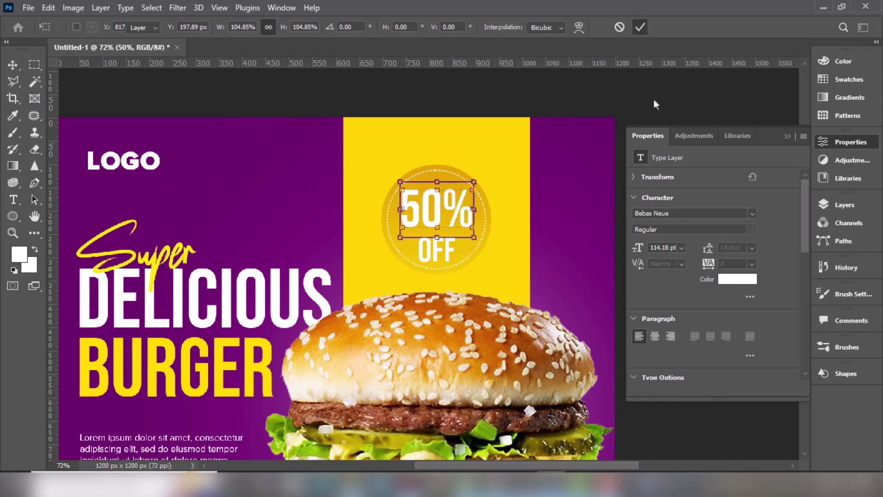
key("Return")
left_click(444, 252)
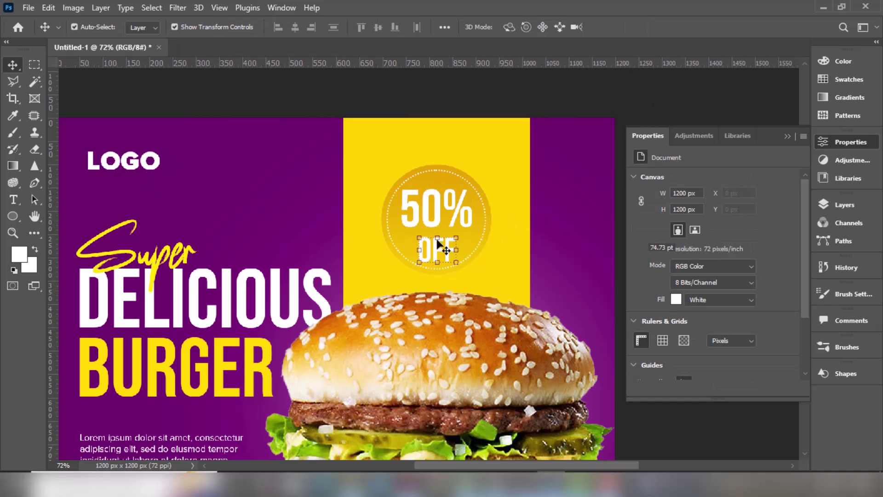
left_click_drag(437, 239, 437, 235)
left_click(641, 28)
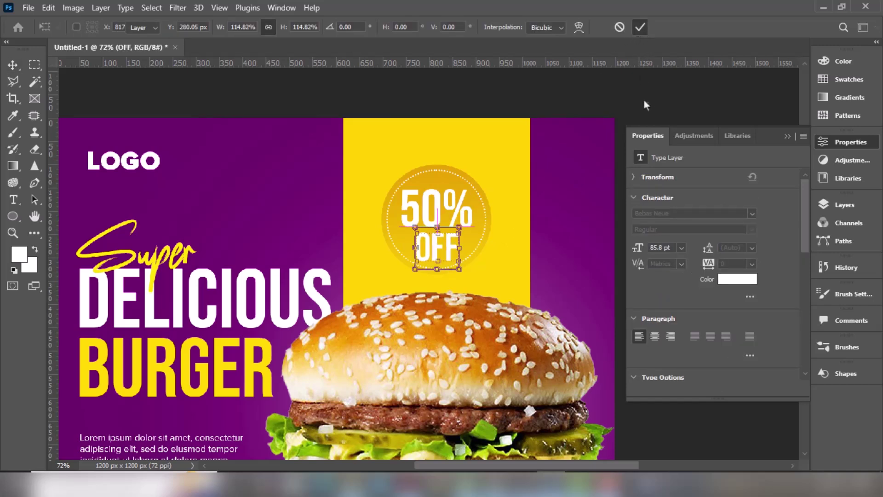
scroll(365, 277, "down", 3)
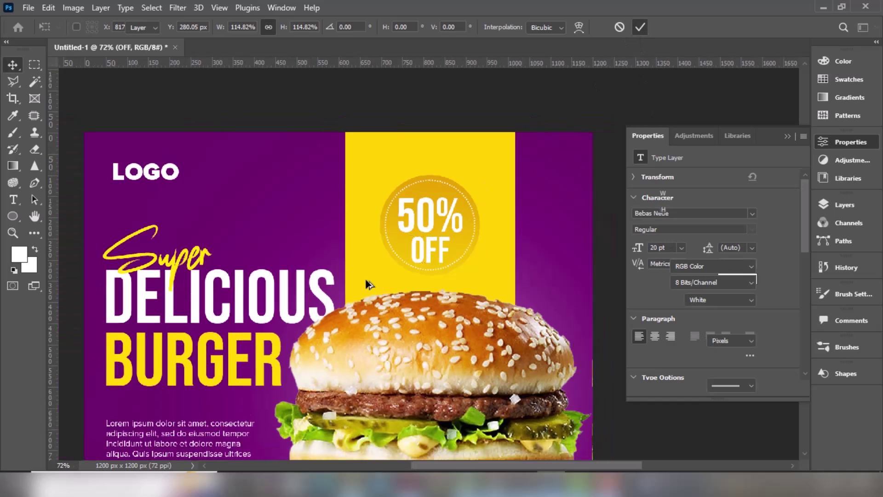
Step: Zoom out to the full burger poster, collapse the Properties panel, and pan the view slightly
scroll(368, 286, "down", 2)
scroll(371, 287, "down", 2)
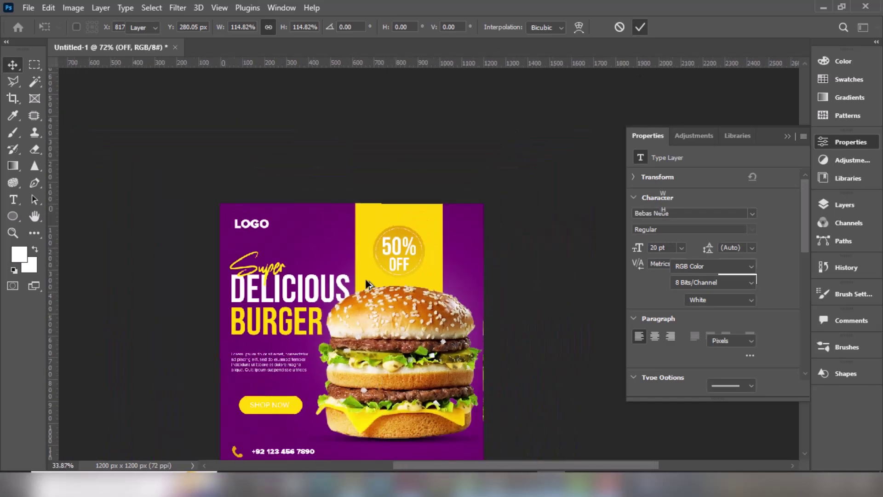
scroll(373, 291, "down", 2)
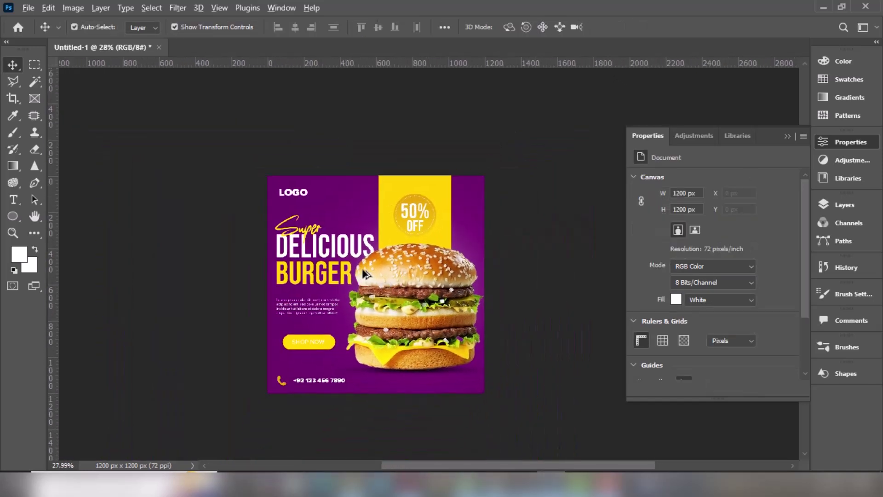
scroll(370, 283, "up", 1)
scroll(366, 274, "up", 1)
scroll(368, 276, "up", 1)
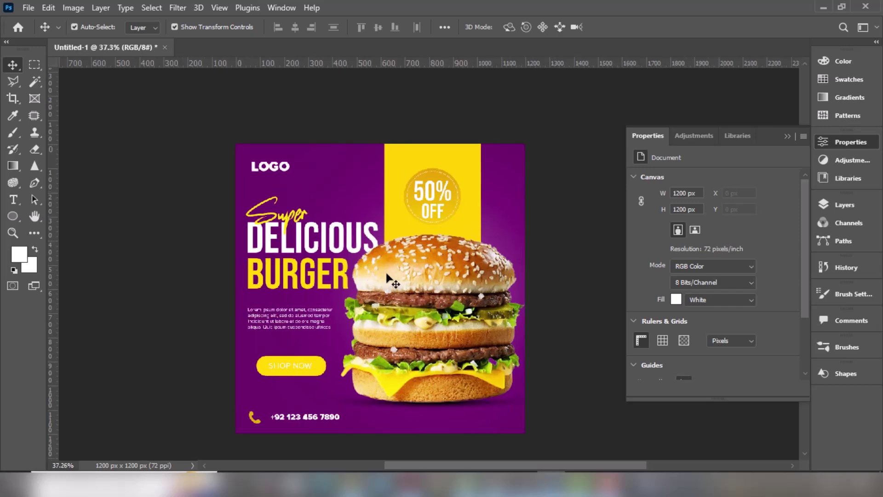
scroll(398, 273, "up", 1)
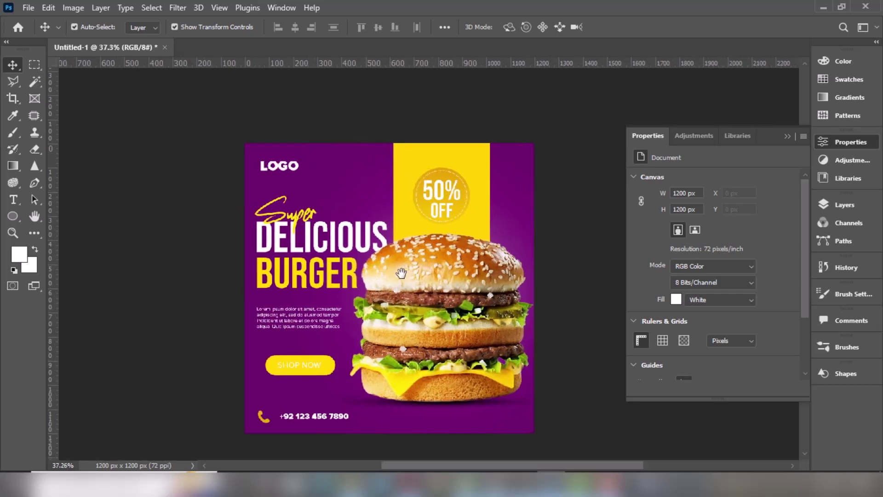
left_click(787, 136)
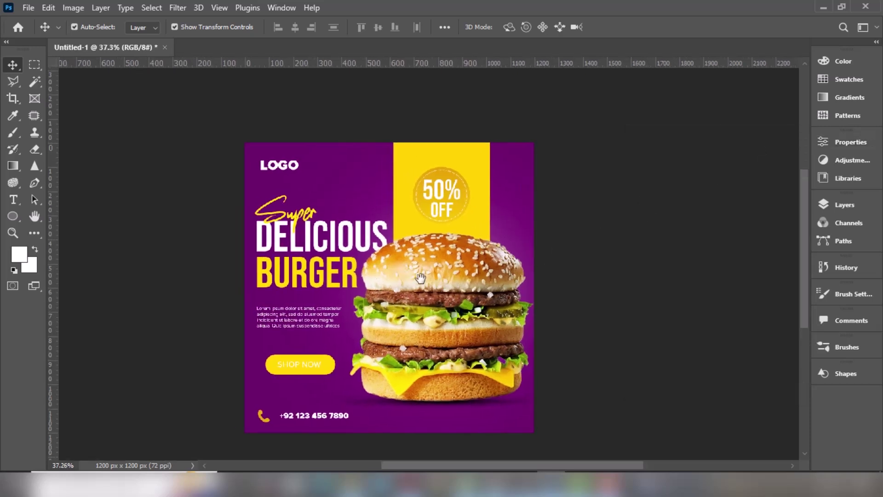
left_click_drag(420, 254, 432, 266)
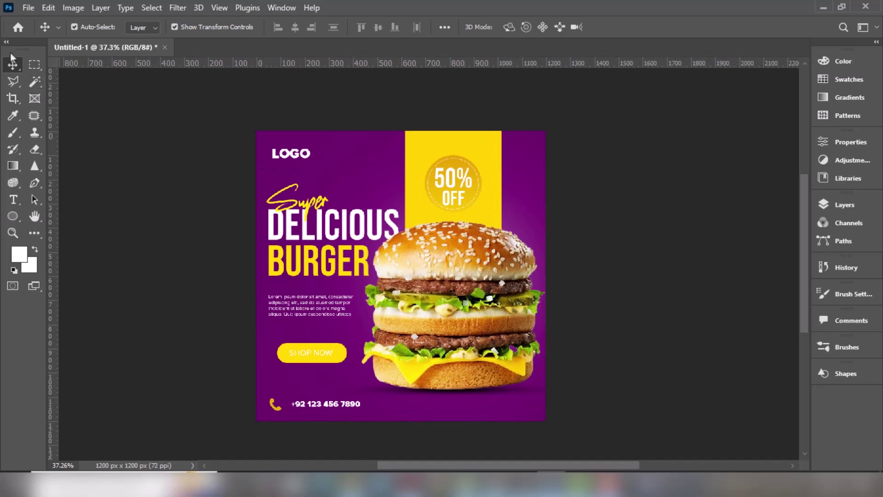